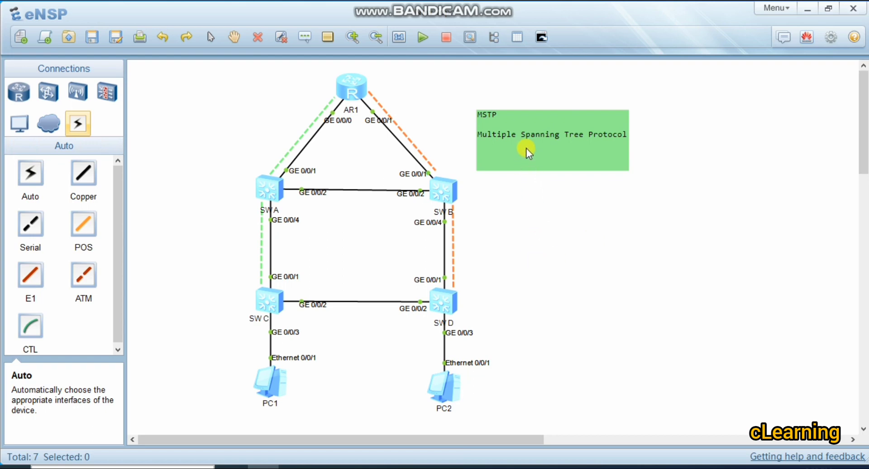
Step: Move the green MSTP text note farther away from the network topology
{"action": "left_click_drag", "start_coordinate": [554, 103], "coordinate": [615, 122]}
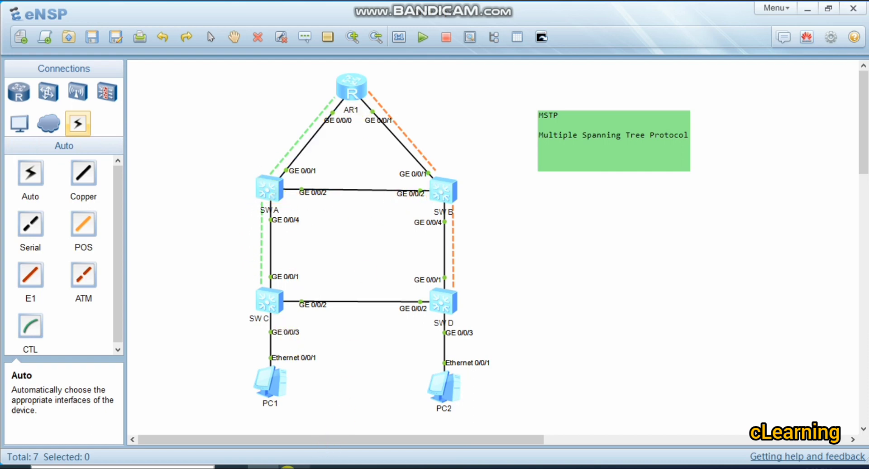
Step: Switch to Snipping Tool and mark the two dashed VLAN line samples and the MSTI 1 and MSTI 2 labels in red pen
{"action": "left_click", "coordinate": [287, 466]}
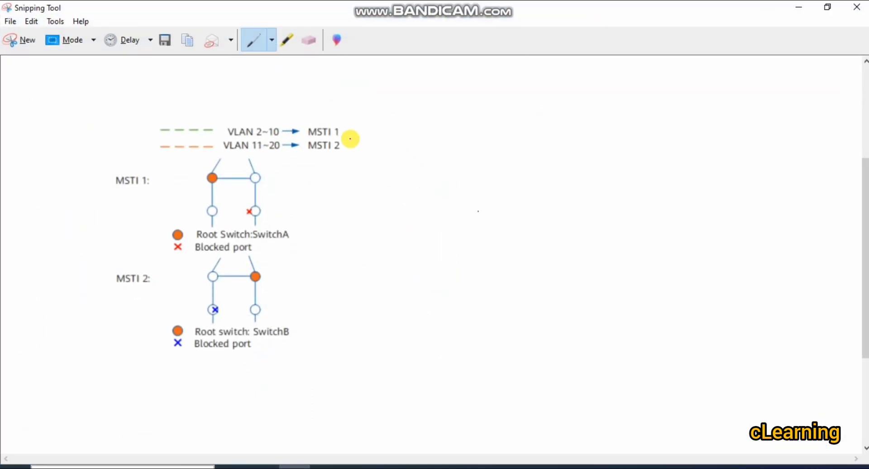
{"action": "left_click_drag", "start_coordinate": [311, 134], "coordinate": [345, 136]}
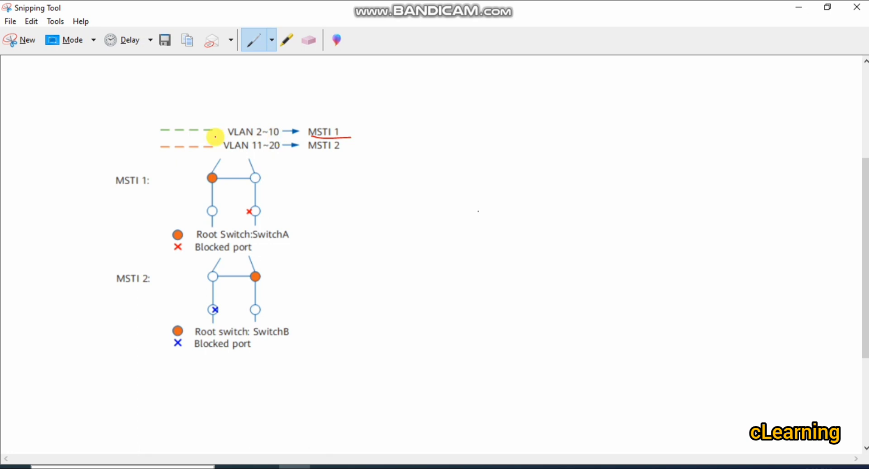
{"action": "mouse_move", "coordinate": [167, 122]}
{"action": "left_mouse_down"}
{"action": "mouse_move", "coordinate": [149, 131]}
{"action": "mouse_move", "coordinate": [236, 132]}
{"action": "mouse_move", "coordinate": [236, 123]}
{"action": "mouse_move", "coordinate": [164, 126]}
{"action": "mouse_move", "coordinate": [155, 155]}
{"action": "mouse_move", "coordinate": [207, 153]}
{"action": "mouse_move", "coordinate": [223, 143]}
{"action": "mouse_move", "coordinate": [155, 139]}
{"action": "left_mouse_up"}
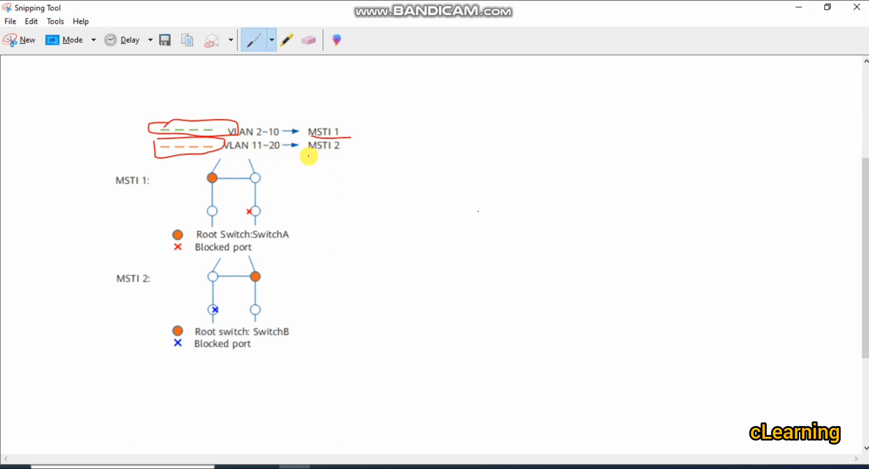
{"action": "mouse_move", "coordinate": [308, 157]}
{"action": "left_mouse_down"}
{"action": "mouse_move", "coordinate": [357, 142]}
{"action": "mouse_move", "coordinate": [310, 140]}
{"action": "mouse_move", "coordinate": [306, 155]}
{"action": "mouse_move", "coordinate": [345, 158]}
{"action": "left_mouse_up"}
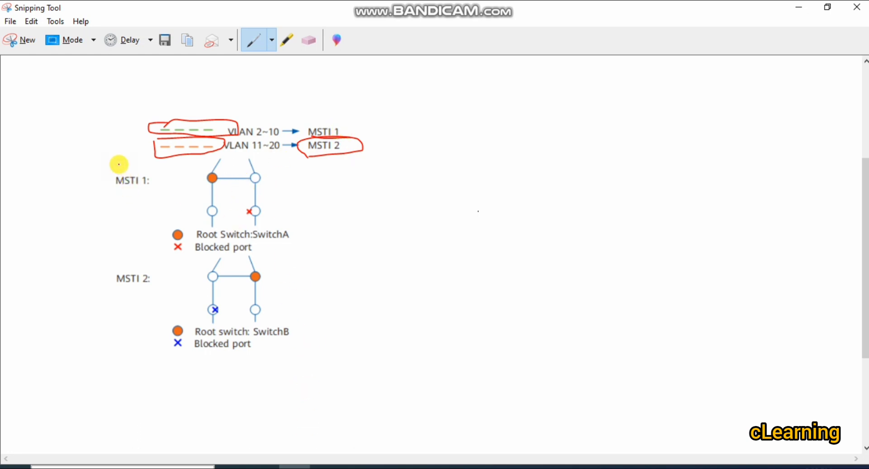
Step: Circle the MSTI 1 heading, underline its root switch SwitchA, and mark the root, blocked port and traffic paths in its diagram
{"action": "mouse_move", "coordinate": [119, 164]}
{"action": "left_mouse_down"}
{"action": "mouse_move", "coordinate": [155, 188]}
{"action": "mouse_move", "coordinate": [138, 162]}
{"action": "left_mouse_up"}
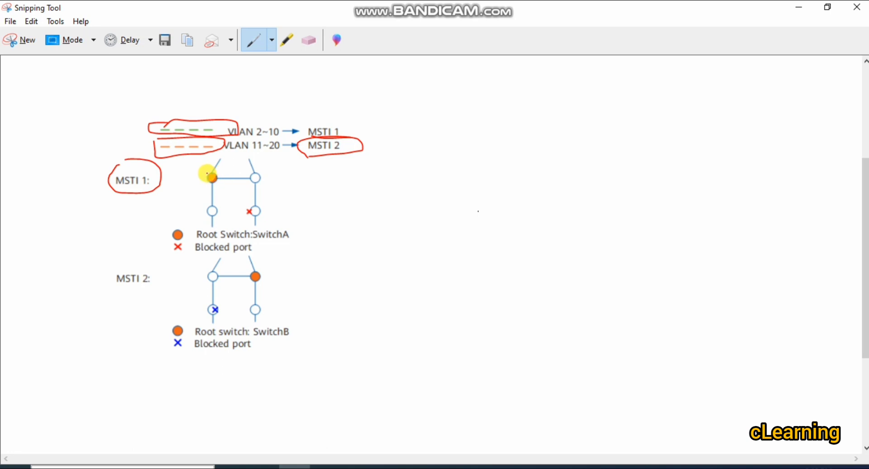
{"action": "left_click_drag", "start_coordinate": [211, 242], "coordinate": [280, 238]}
{"action": "left_click_drag", "start_coordinate": [208, 179], "coordinate": [184, 181]}
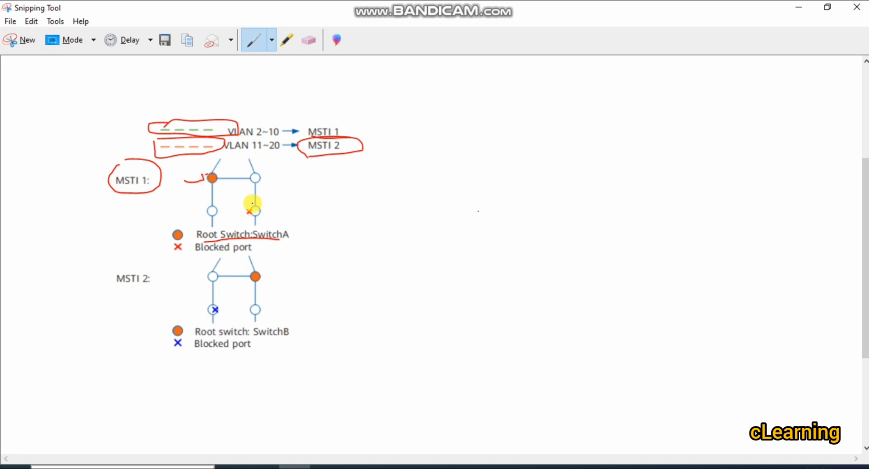
{"action": "left_click_drag", "start_coordinate": [250, 203], "coordinate": [242, 209]}
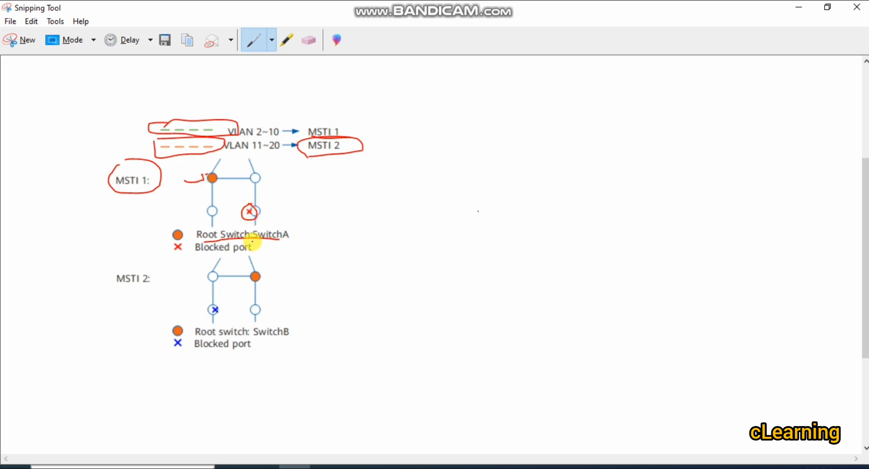
{"action": "mouse_move", "coordinate": [256, 240]}
{"action": "left_mouse_down"}
{"action": "mouse_move", "coordinate": [249, 213]}
{"action": "mouse_move", "coordinate": [228, 216]}
{"action": "mouse_move", "coordinate": [215, 191]}
{"action": "mouse_move", "coordinate": [218, 231]}
{"action": "mouse_move", "coordinate": [222, 215]}
{"action": "mouse_move", "coordinate": [261, 188]}
{"action": "left_mouse_up"}
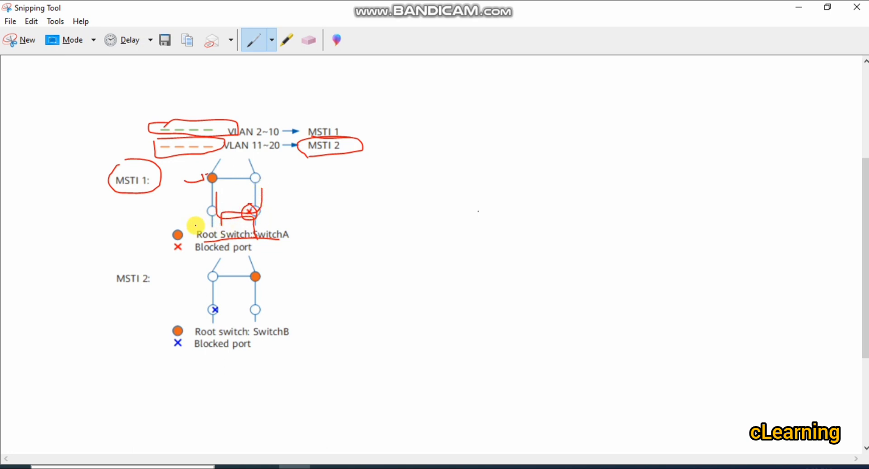
{"action": "mouse_move", "coordinate": [202, 231]}
{"action": "left_mouse_down"}
{"action": "mouse_move", "coordinate": [204, 163]}
{"action": "mouse_move", "coordinate": [216, 149]}
{"action": "left_mouse_up"}
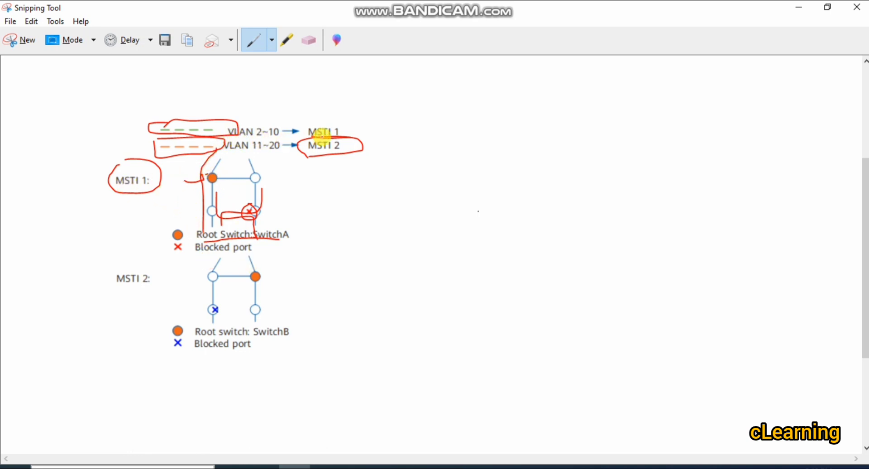
Step: Erase the red marks around the dashed line samples, the MSTI 1 heading and the MSTI 1 diagram
{"action": "left_click", "coordinate": [310, 40]}
{"action": "mouse_move", "coordinate": [212, 143]}
{"action": "left_mouse_down"}
{"action": "mouse_move", "coordinate": [235, 215]}
{"action": "mouse_move", "coordinate": [149, 183]}
{"action": "mouse_move", "coordinate": [252, 207]}
{"action": "left_mouse_up"}
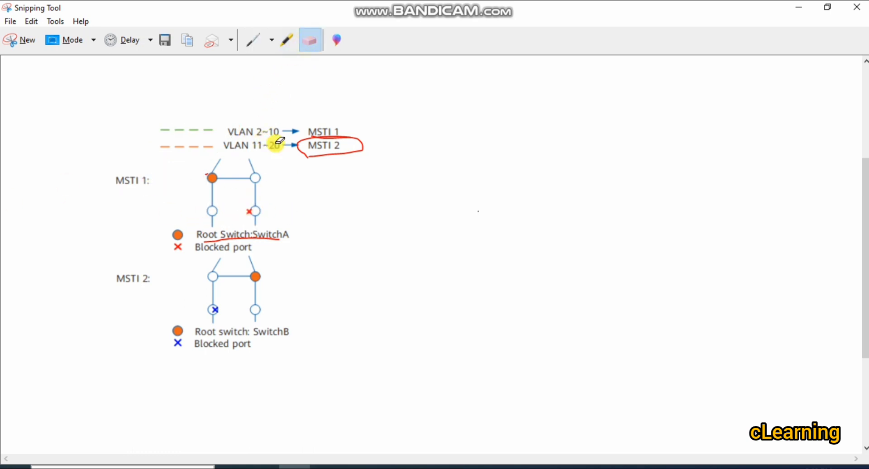
Step: Draw the traffic path through root SwitchA in red pen and circle both vertical links of the MSTI 1 diagram
{"action": "left_click", "coordinate": [254, 47]}
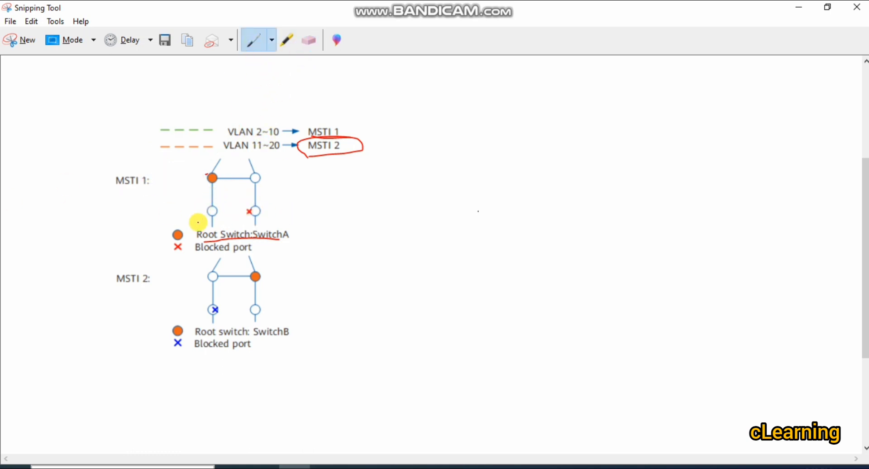
{"action": "mouse_move", "coordinate": [198, 223]}
{"action": "left_mouse_down"}
{"action": "mouse_move", "coordinate": [192, 175]}
{"action": "mouse_move", "coordinate": [210, 173]}
{"action": "left_mouse_up"}
{"action": "mouse_move", "coordinate": [270, 170]}
{"action": "left_mouse_down"}
{"action": "mouse_move", "coordinate": [241, 172]}
{"action": "mouse_move", "coordinate": [252, 229]}
{"action": "mouse_move", "coordinate": [252, 169]}
{"action": "left_mouse_up"}
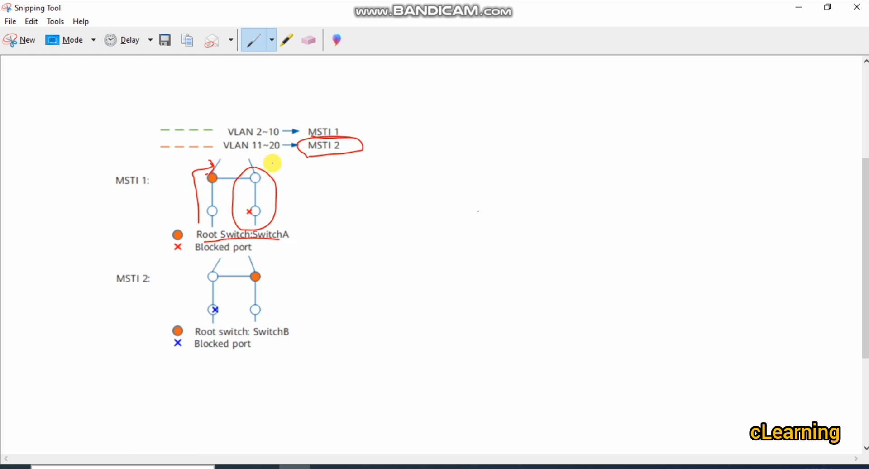
{"action": "left_click_drag", "start_coordinate": [267, 153], "coordinate": [277, 204]}
{"action": "mouse_move", "coordinate": [269, 169]}
{"action": "left_mouse_down"}
{"action": "mouse_move", "coordinate": [274, 225]}
{"action": "mouse_move", "coordinate": [264, 240]}
{"action": "left_mouse_up"}
{"action": "mouse_move", "coordinate": [225, 171]}
{"action": "left_mouse_down"}
{"action": "mouse_move", "coordinate": [211, 160]}
{"action": "mouse_move", "coordinate": [197, 212]}
{"action": "mouse_move", "coordinate": [221, 219]}
{"action": "mouse_move", "coordinate": [209, 167]}
{"action": "left_mouse_up"}
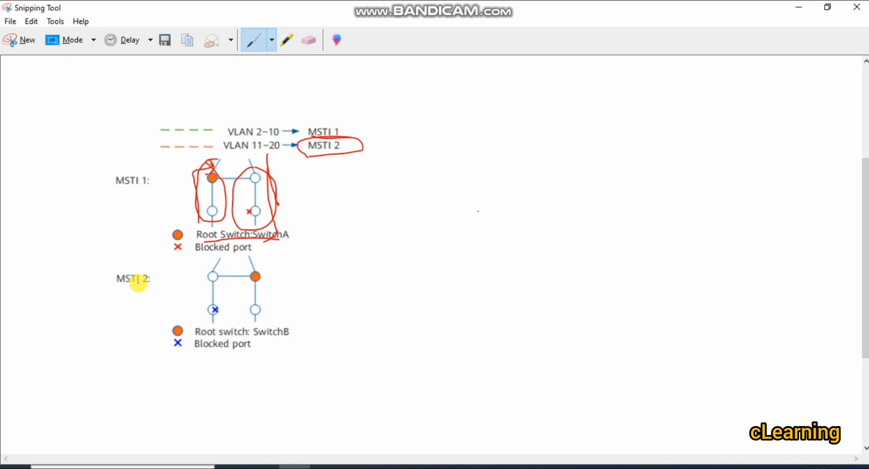
Step: Mark root SwitchB and its traffic path in the MSTI 2 diagram, tick the blocked port and circle the blocked link
{"action": "left_click_drag", "start_coordinate": [264, 270], "coordinate": [274, 271]}
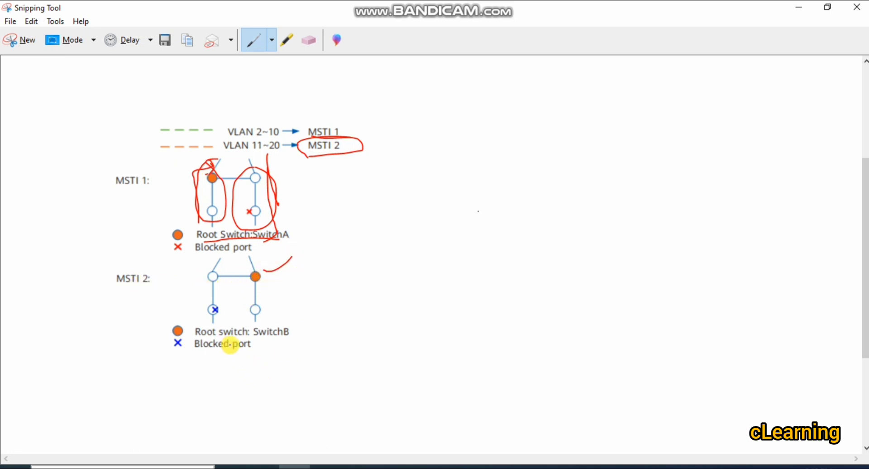
{"action": "left_click_drag", "start_coordinate": [228, 303], "coordinate": [220, 311]}
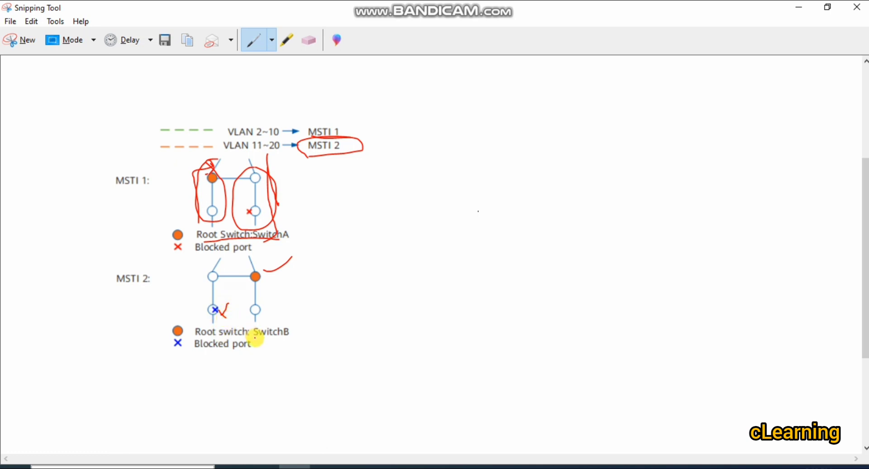
{"action": "left_click_drag", "start_coordinate": [266, 347], "coordinate": [268, 250]}
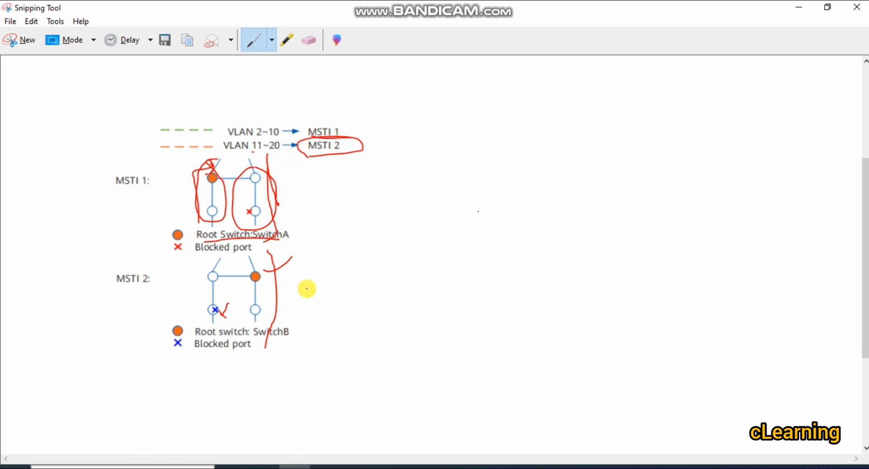
{"action": "mouse_move", "coordinate": [260, 345]}
{"action": "left_mouse_down"}
{"action": "mouse_move", "coordinate": [263, 249]}
{"action": "mouse_move", "coordinate": [268, 255]}
{"action": "left_mouse_up"}
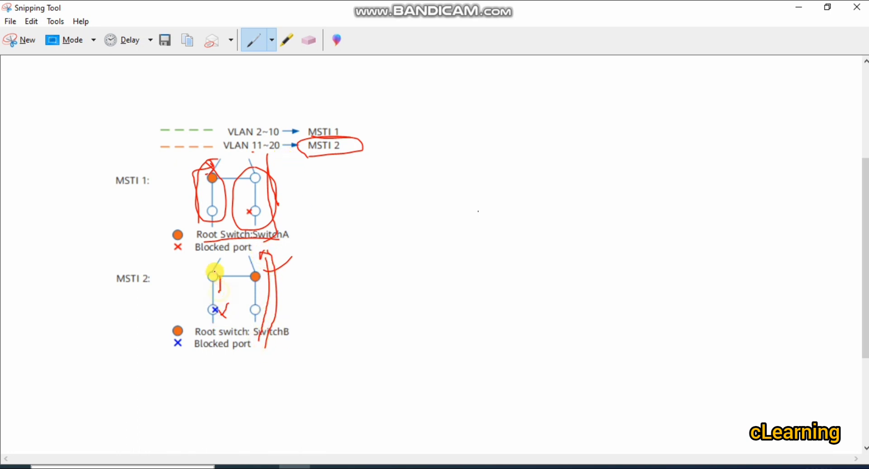
{"action": "mouse_move", "coordinate": [214, 273]}
{"action": "left_mouse_down"}
{"action": "mouse_move", "coordinate": [198, 310]}
{"action": "mouse_move", "coordinate": [232, 285]}
{"action": "left_mouse_up"}
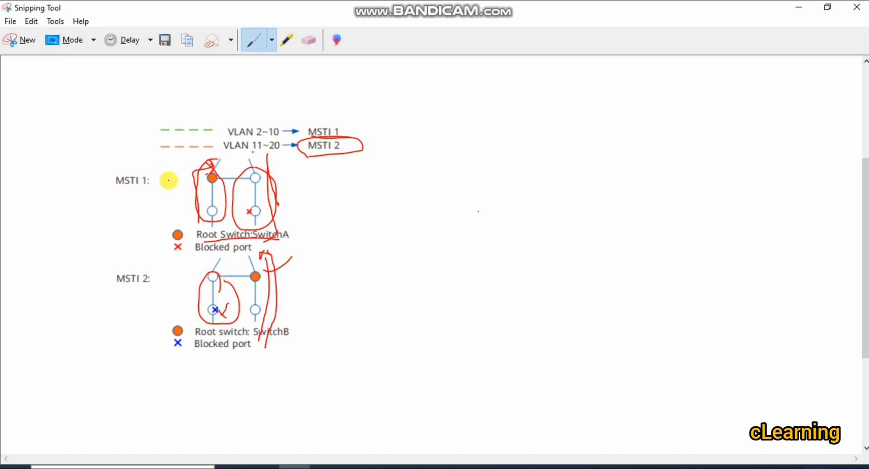
Step: Add strokes beside both vertical links of the MSTI 1 diagram and return to the eNSP topology
{"action": "left_click_drag", "start_coordinate": [170, 212], "coordinate": [194, 156]}
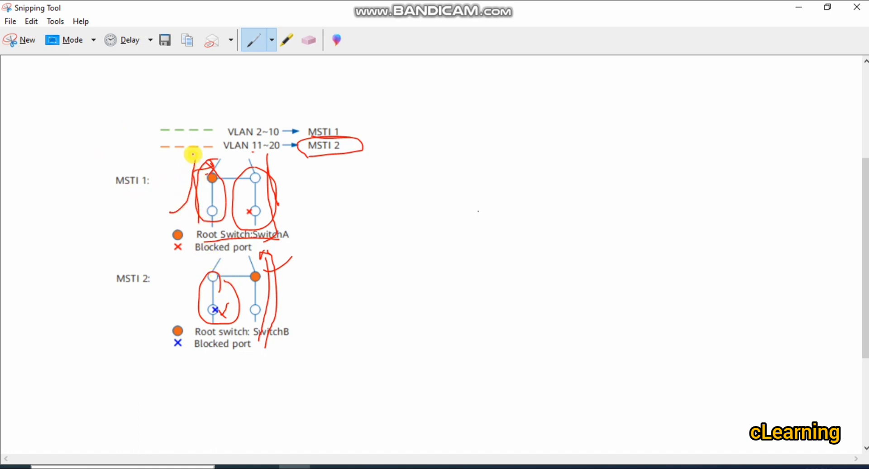
{"action": "mouse_move", "coordinate": [288, 175]}
{"action": "left_mouse_down"}
{"action": "mouse_move", "coordinate": [286, 225]}
{"action": "mouse_move", "coordinate": [275, 173]}
{"action": "mouse_move", "coordinate": [277, 206]}
{"action": "left_mouse_up"}
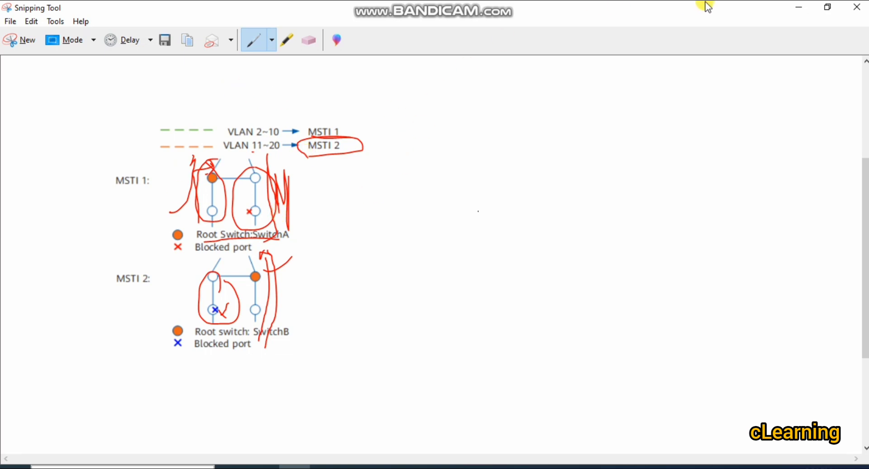
{"action": "left_click", "coordinate": [798, 7]}
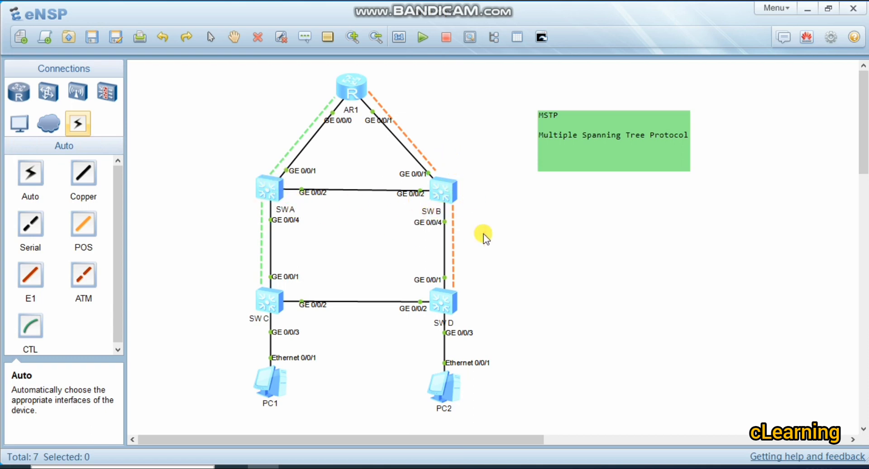
Step: Nudge PC1 slightly down, and underline VLAN 11~20 and its MSTI 2 arrow on the Snipping Tool diagram before returning to eNSP
{"action": "left_click_drag", "start_coordinate": [281, 374], "coordinate": [280, 378]}
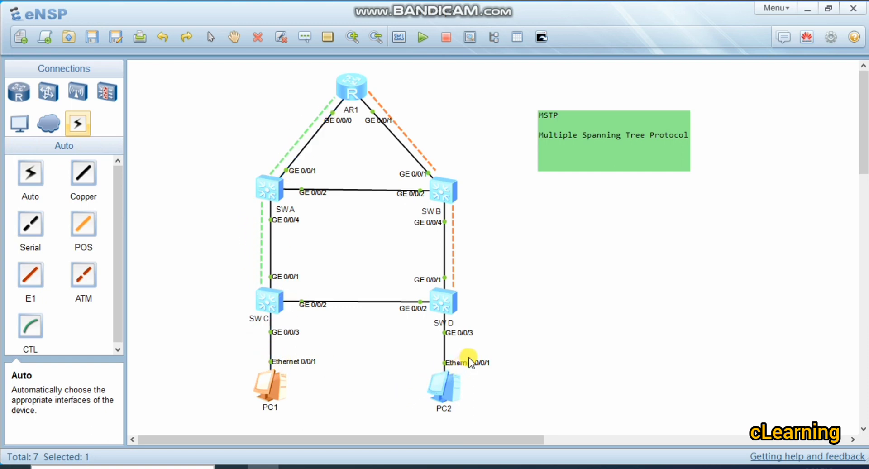
{"action": "left_click", "coordinate": [295, 466]}
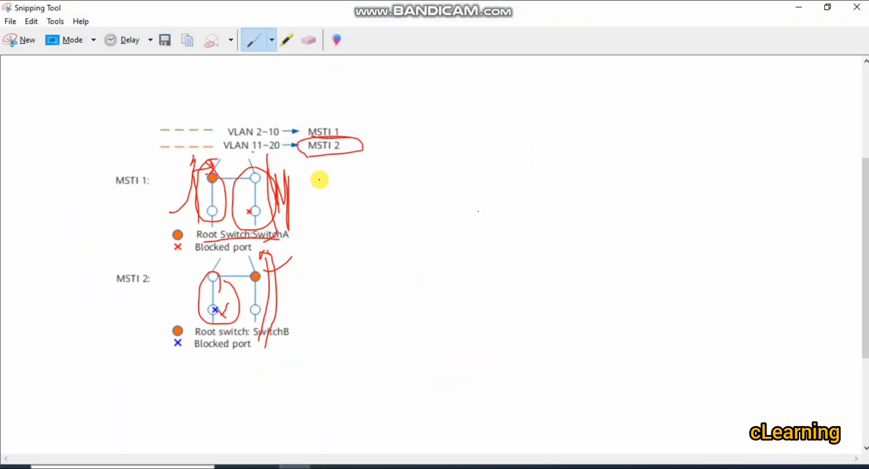
{"action": "left_click_drag", "start_coordinate": [271, 149], "coordinate": [277, 151]}
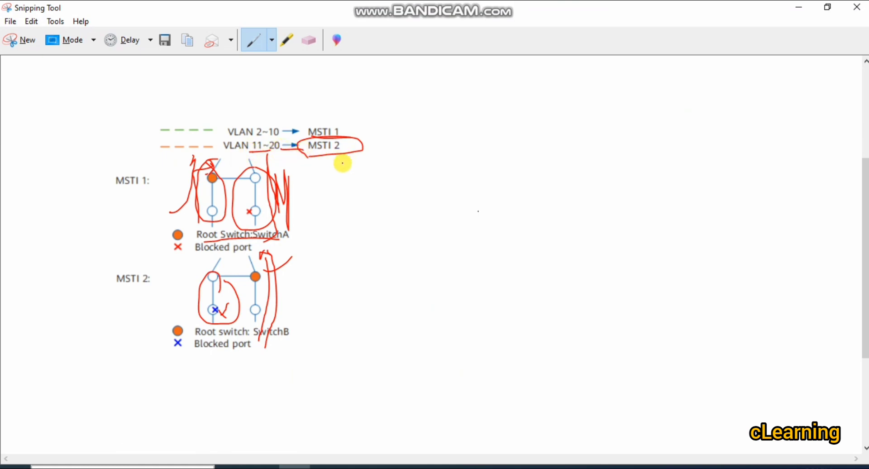
{"action": "left_click", "coordinate": [271, 466]}
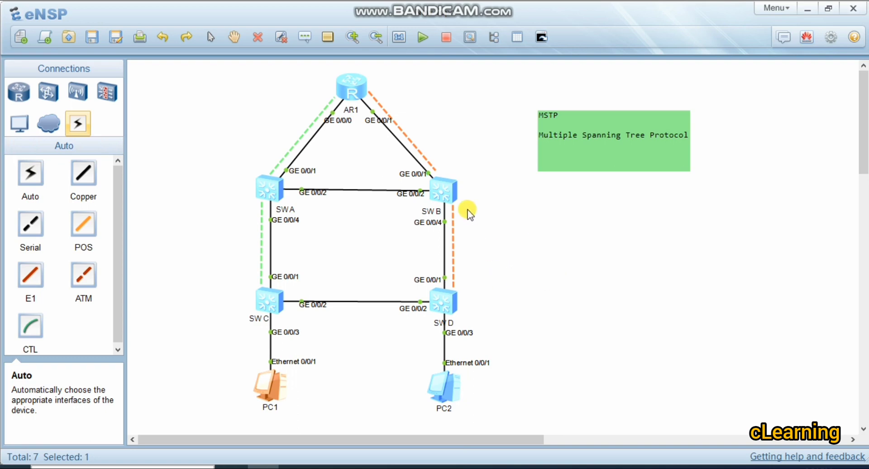
Step: Open the console of switch SW A, maximize it, and enter system view with sys
{"action": "double_click", "coordinate": [265, 185]}
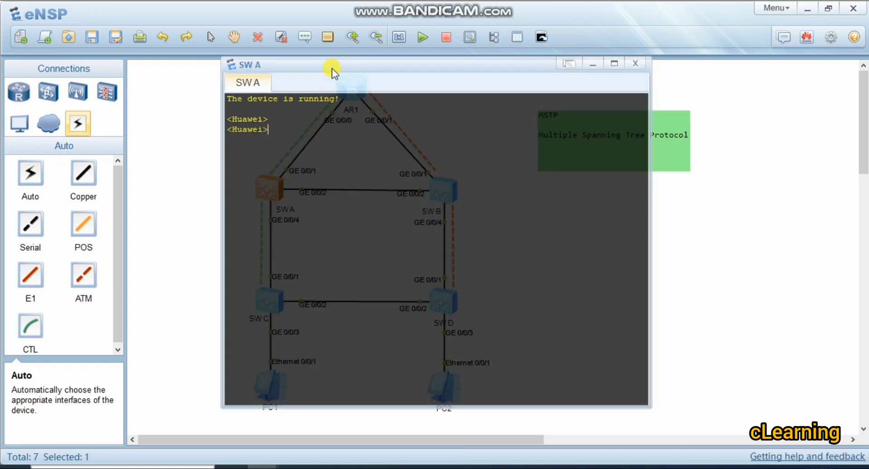
{"action": "double_click", "coordinate": [332, 68]}
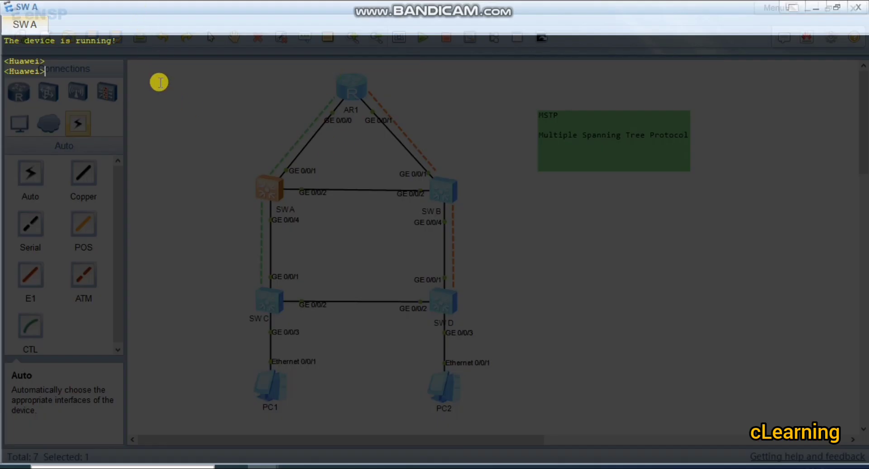
{"action": "type", "text": "sys"}
{"action": "key", "text": "Return"}
{"action": "key", "text": "Return"}
{"action": "key", "text": "Return"}
{"action": "key", "text": "Return"}
{"action": "key", "text": "Return"}
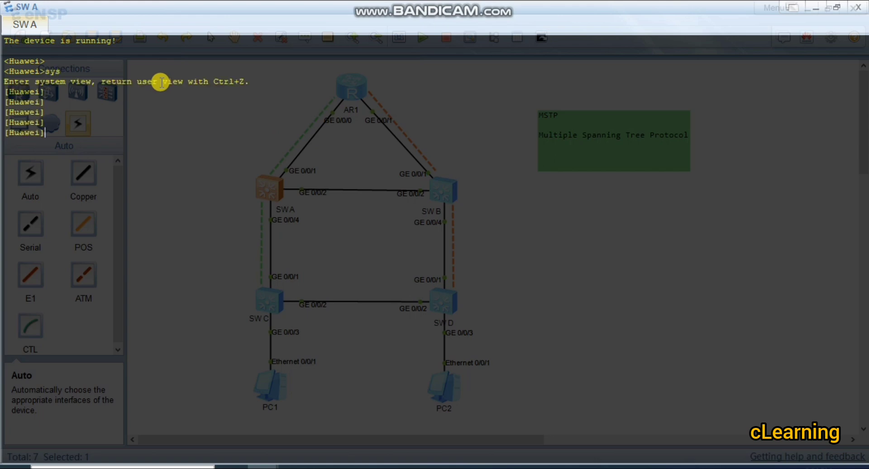
Step: Set the switch's system name to SW A with the sysname command
{"action": "type", "text": "sys"}
{"action": "key", "text": "Return"}
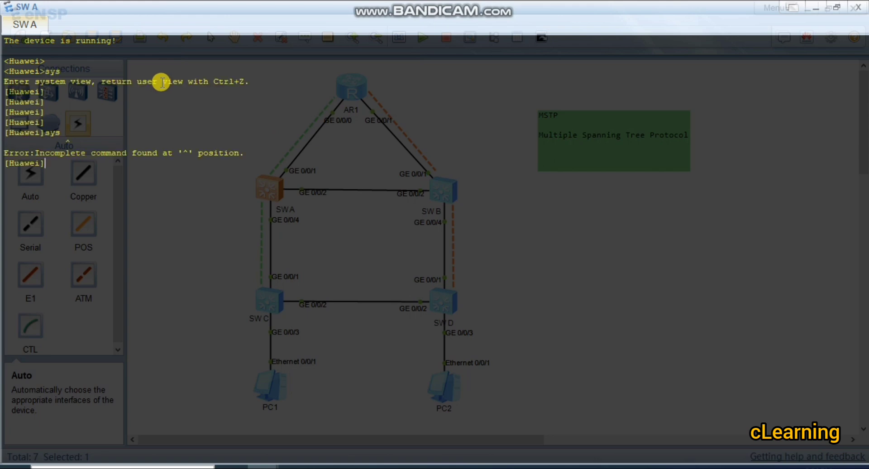
{"action": "type", "text": "sys"}
{"action": "key", "text": "Tab"}
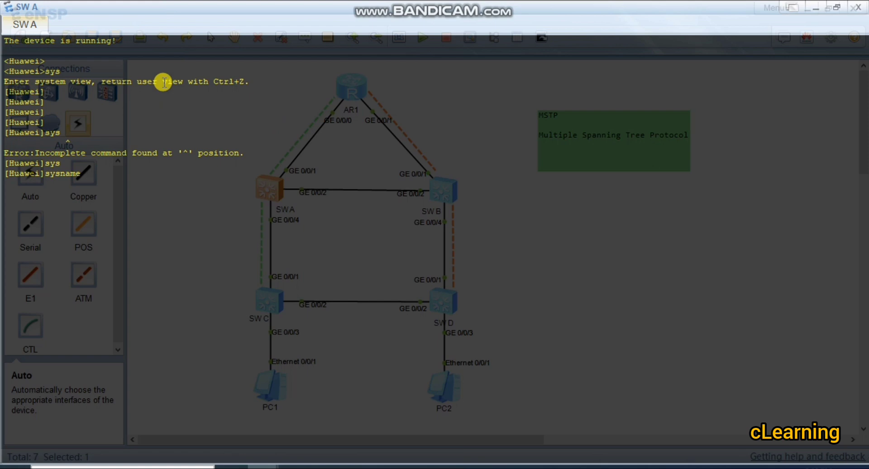
{"action": "type", "text": "SW A"}
{"action": "key", "text": "Return"}
{"action": "key", "text": "Return"}
{"action": "key", "text": "Return"}
{"action": "key", "text": "Return"}
{"action": "key", "text": "Return"}
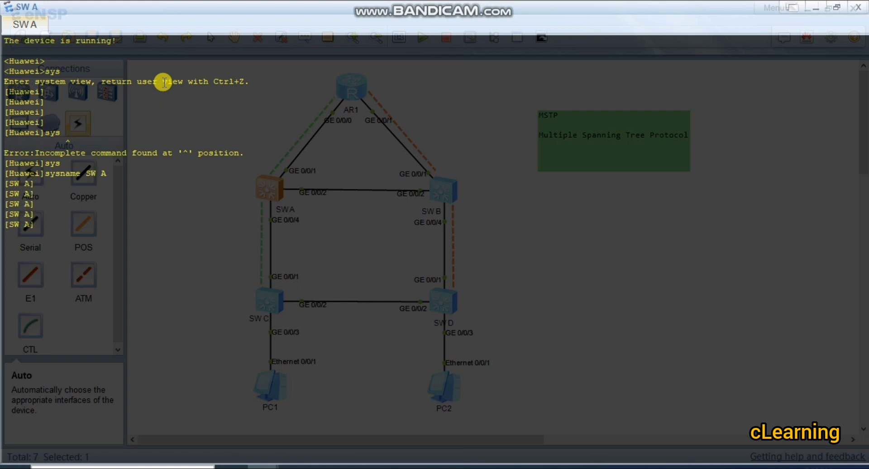
Step: Enter the MST region view on SW A with the stp region-configuration command
{"action": "type", "text": "st"}
{"action": "key", "text": "Tab"}
{"action": "type", "text": "re"}
{"action": "key", "text": "Tab"}
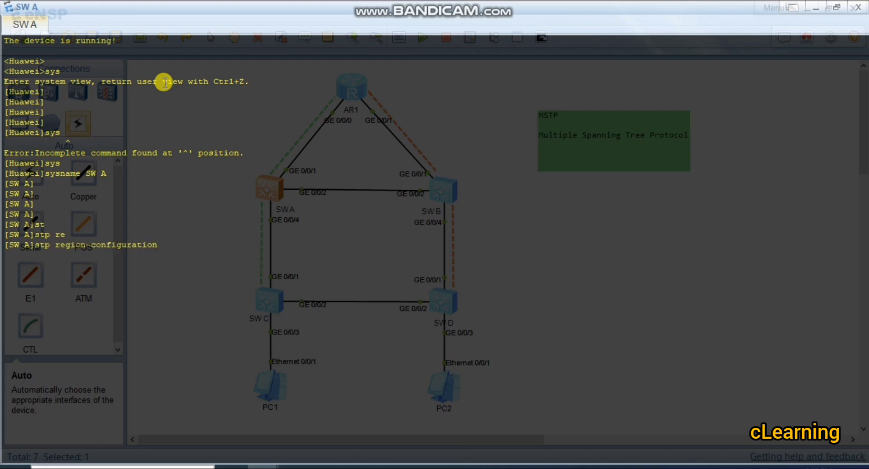
{"action": "key", "text": "Return"}
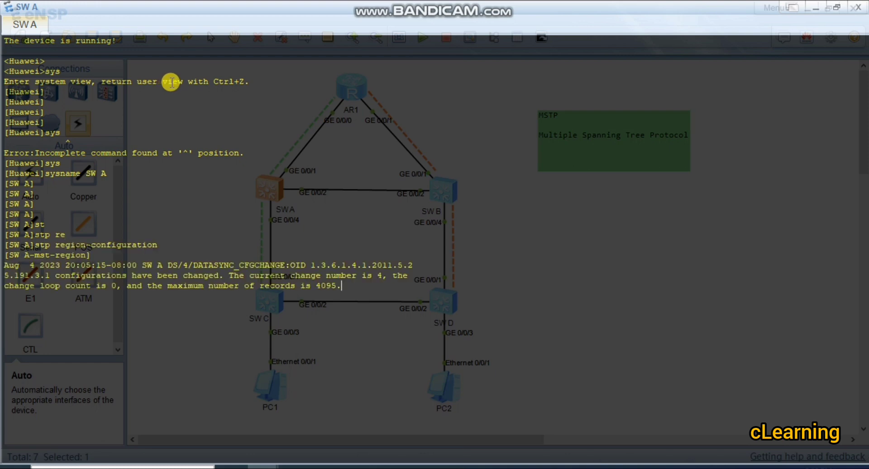
{"action": "key", "text": "Return"}
Step: Set the MST region name on SW A to RG1 with the region-name command
{"action": "type", "text": "re"}
{"action": "key", "text": "Tab"}
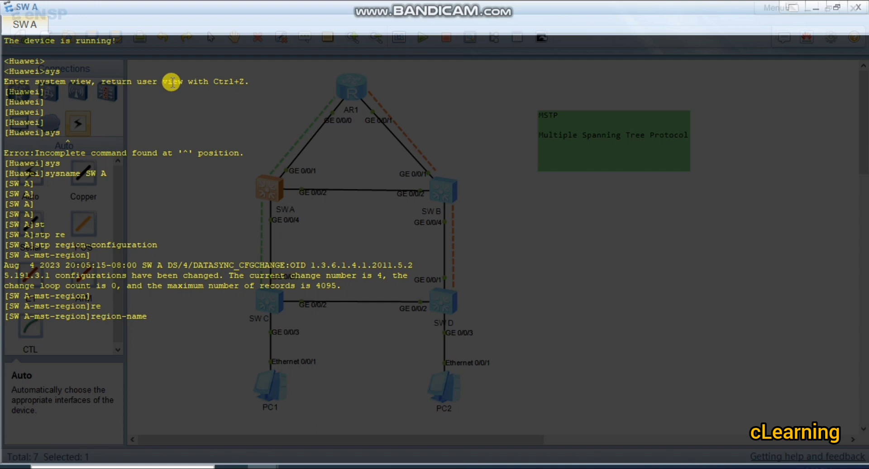
{"action": "type", "text": "RG1"}
{"action": "key", "text": "Return"}
{"action": "key", "text": "Return"}
{"action": "key", "text": "Return"}
{"action": "key", "text": "Return"}
{"action": "key", "text": "Return"}
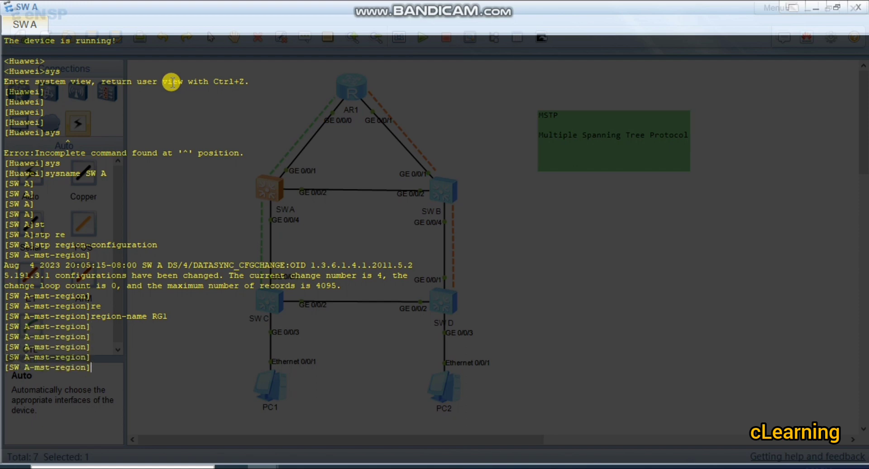
Step: Map VLANs 2 to 10 to MST instance 1 in SW A's region configuration
{"action": "type", "text": "in"}
{"action": "key", "text": "Tab"}
{"action": "type", "text": "1 "}
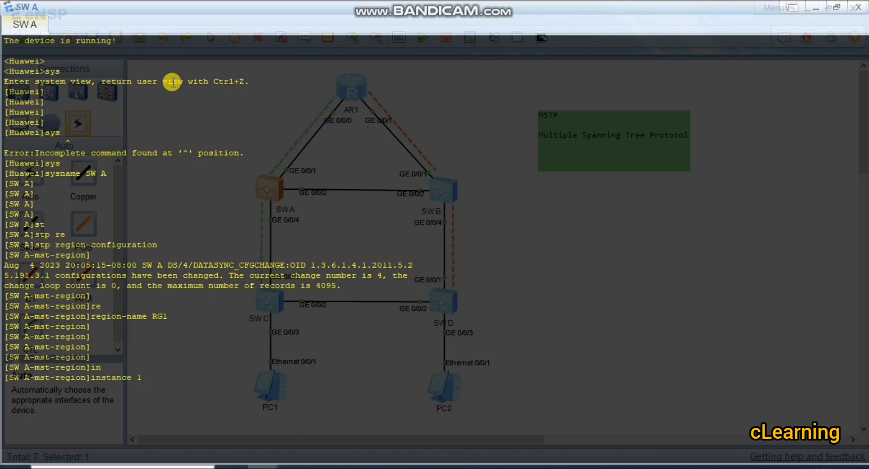
{"action": "type", "text": "v"}
{"action": "key", "text": "Tab"}
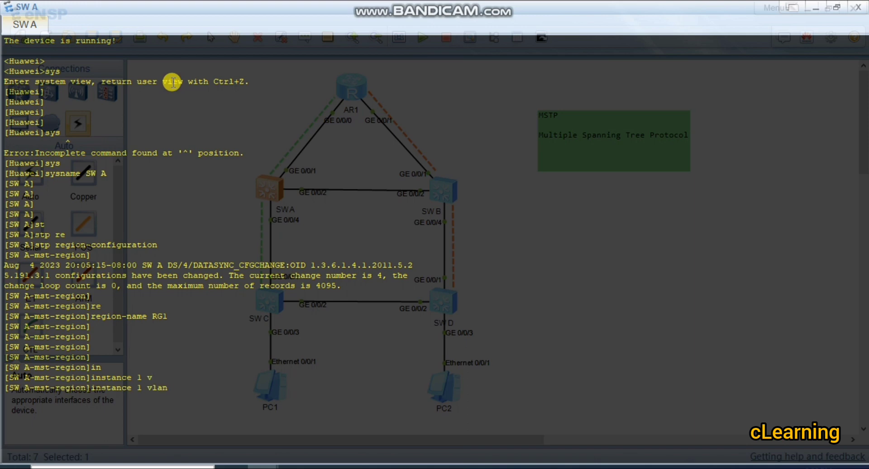
{"action": "type", "text": "2 t"}
{"action": "key", "text": "Tab"}
{"action": "type", "text": "10"}
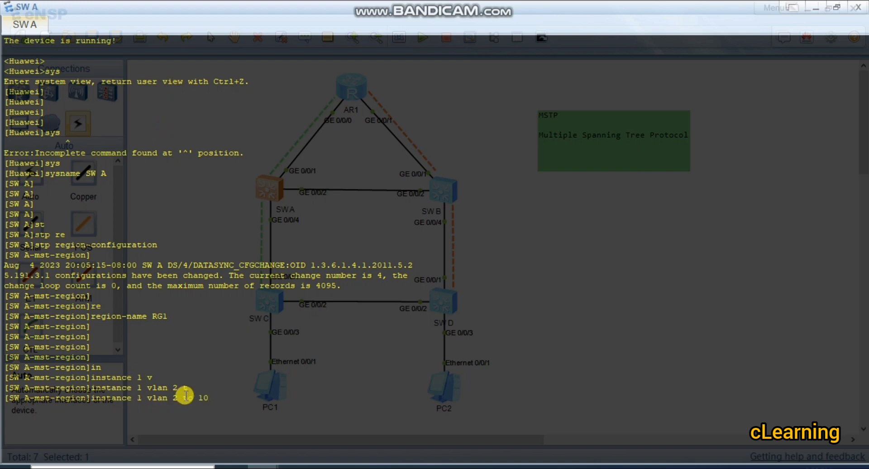
{"action": "key", "text": "Return"}
{"action": "key", "text": "Return"}
{"action": "key", "text": "Return"}
Step: Map VLANs 11 and 20 to MST instance 2 on SW A with instance 2 vlan 11 20
{"action": "type", "text": "in"}
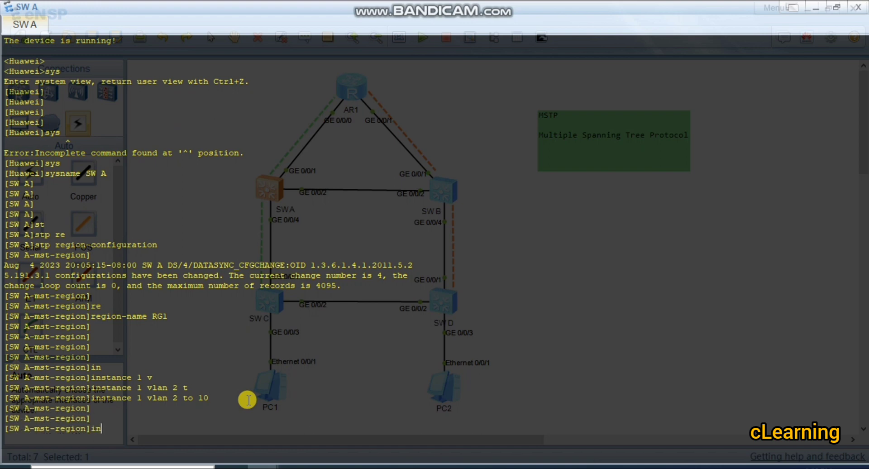
{"action": "key", "text": "Tab"}
{"action": "type", "text": "2 v"}
{"action": "key", "text": "Tab"}
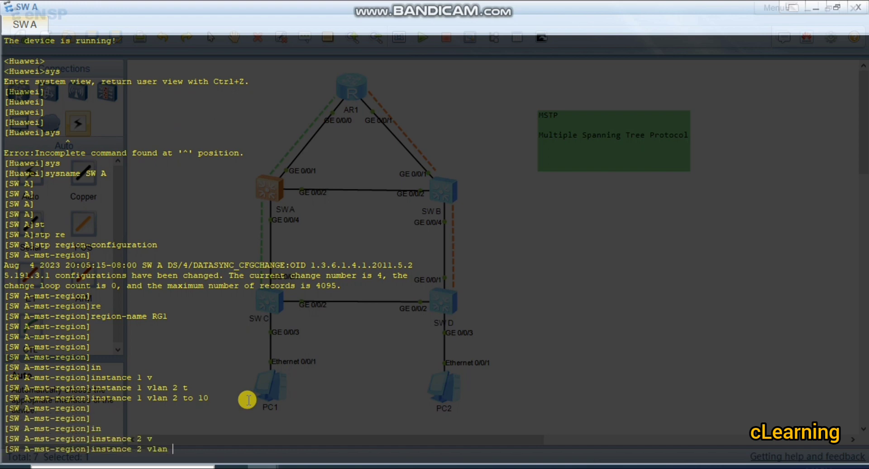
{"action": "type", "text": "11 20"}
{"action": "key", "text": "Return"}
{"action": "key", "text": "Return"}
Step: Reissue SW A's instance 2 command with the full VLAN range, as instance 2 vlan 11 to 20
{"action": "key", "text": "Up"}
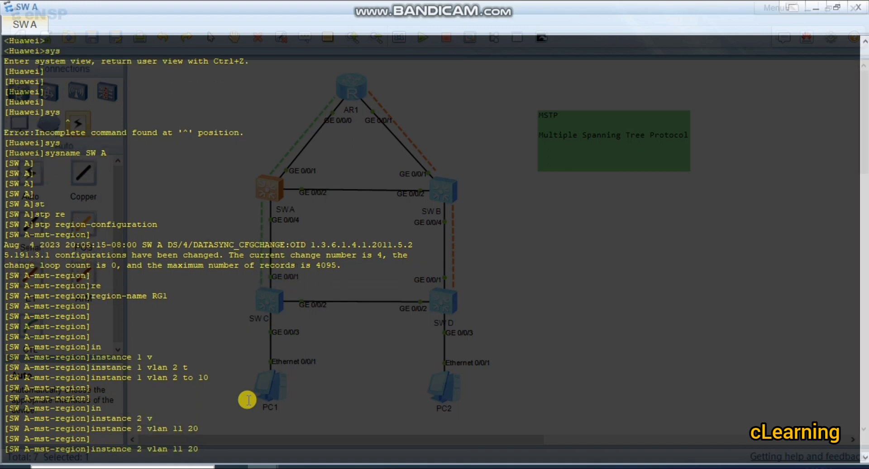
{"action": "key", "text": "BackSpace"}
{"action": "key", "text": "BackSpace"}
{"action": "type", "text": "to 20"}
{"action": "key", "text": "Return"}
{"action": "key", "text": "Return"}
{"action": "key", "text": "Return"}
{"action": "key", "text": "Return"}
{"action": "key", "text": "Return"}
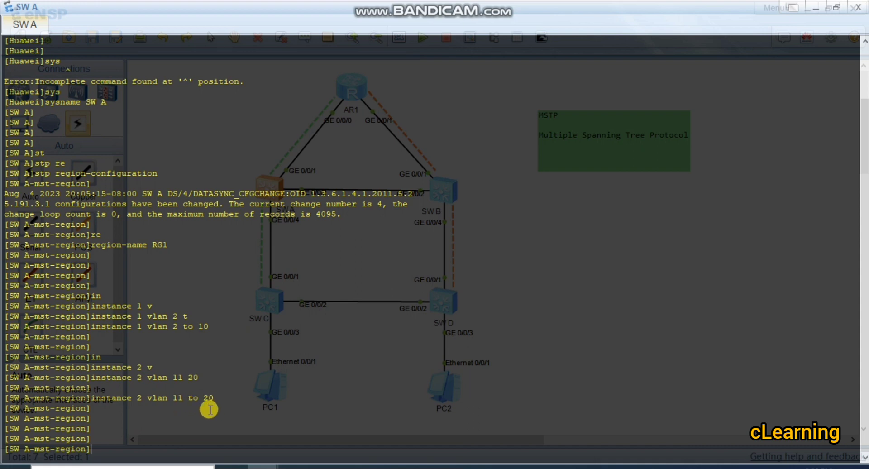
Step: Activate the MST region configuration on SW A with active region-configuration
{"action": "type", "text": "ac"}
{"action": "key", "text": "Tab"}
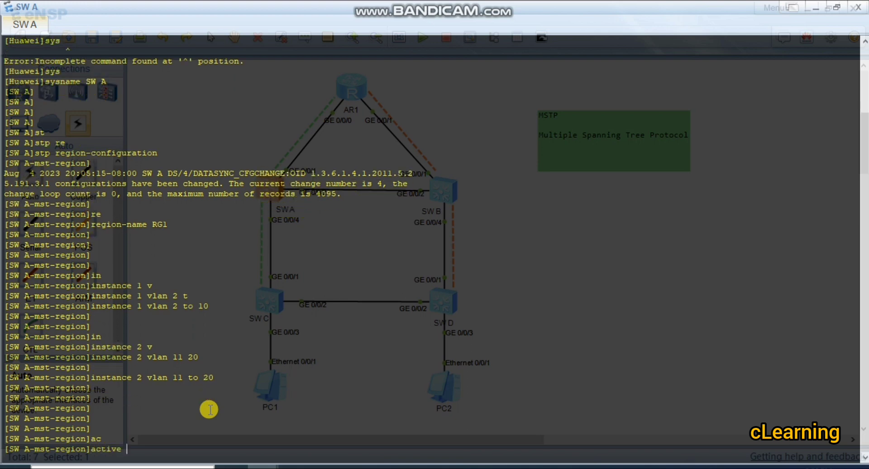
{"action": "type", "text": "re"}
{"action": "key", "text": "Tab"}
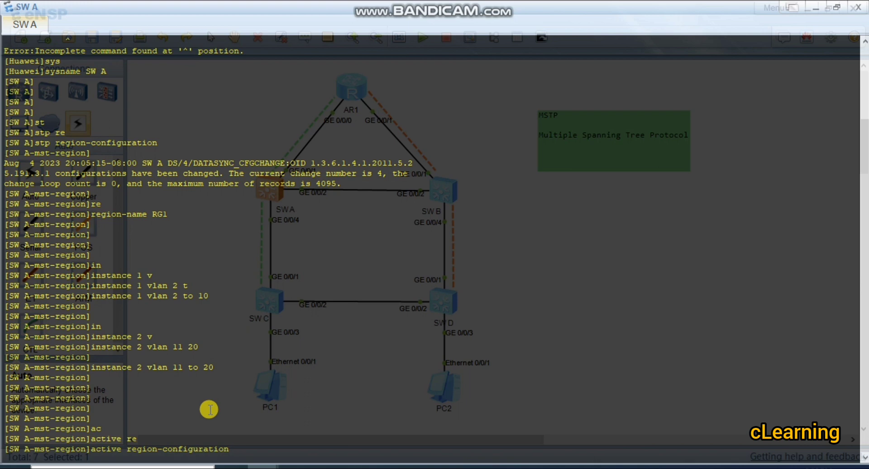
{"action": "key", "text": "Return"}
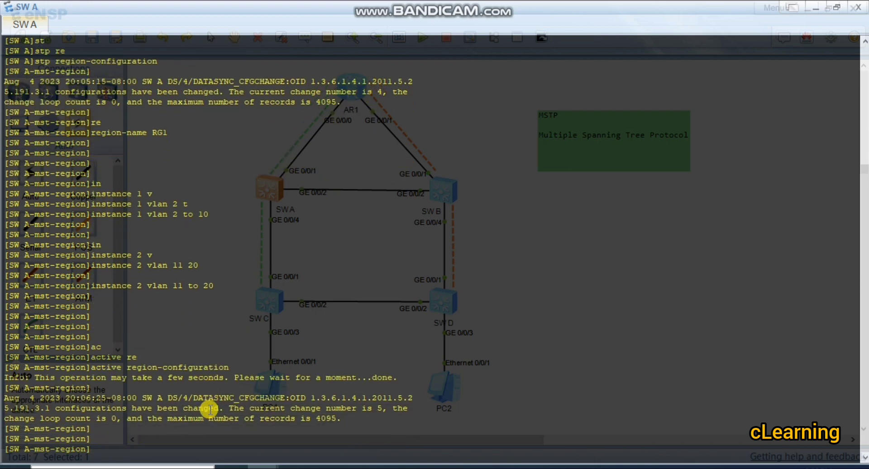
{"action": "key", "text": "Return"}
{"action": "key", "text": "Return"}
Step: Quit the MST region view on SW A to return to its system view
{"action": "type", "text": "q"}
{"action": "key", "text": "Return"}
{"action": "key", "text": "Return"}
{"action": "key", "text": "Return"}
{"action": "key", "text": "Return"}
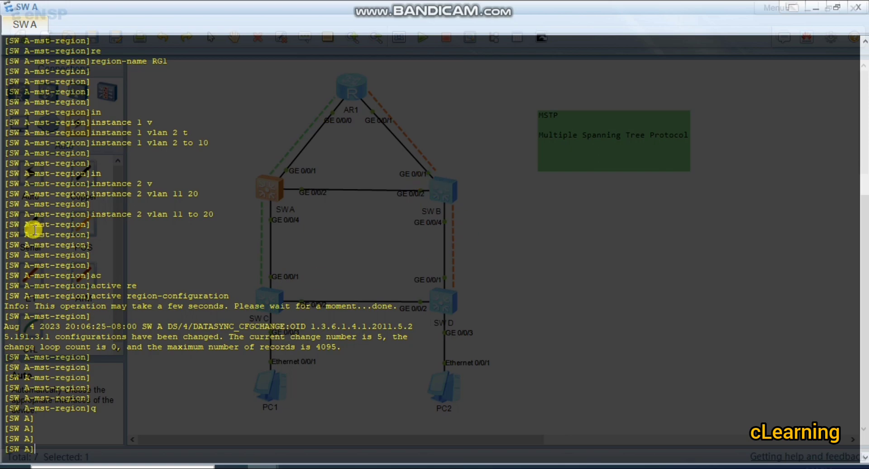
Step: Minimize SW A's console, open the console of switch SW B, and enter system view with sys
{"action": "left_click", "coordinate": [813, 9]}
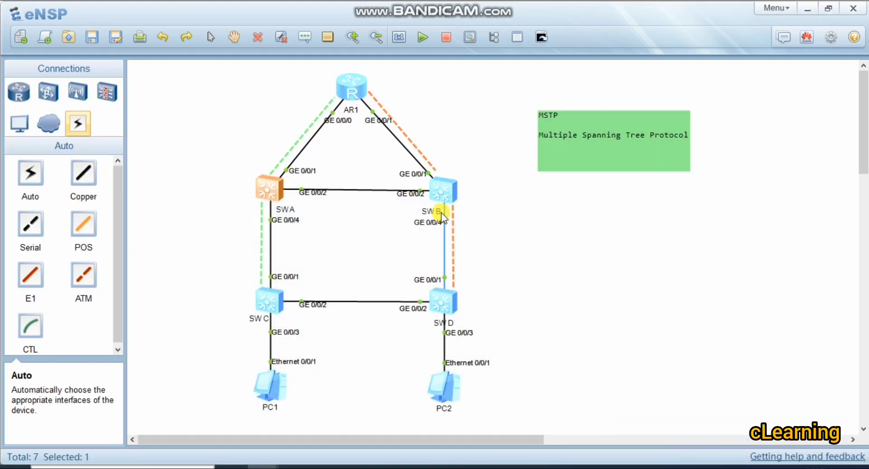
{"action": "double_click", "coordinate": [442, 190]}
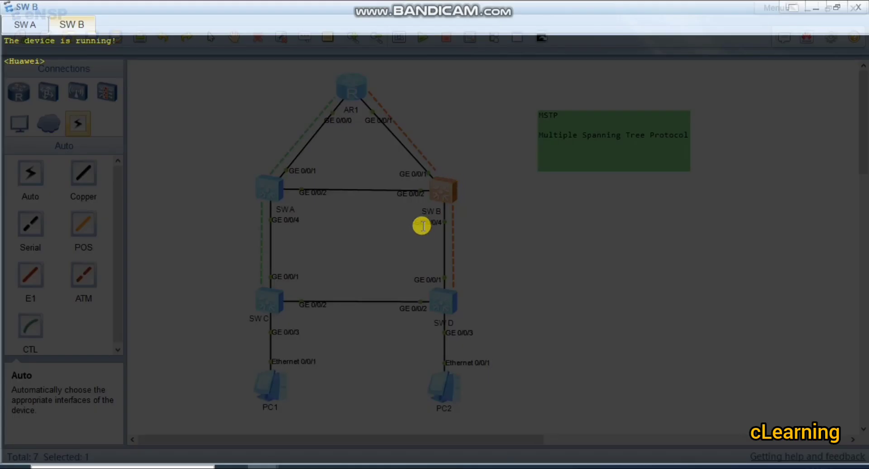
{"action": "key", "text": "Return"}
{"action": "key", "text": "Return"}
{"action": "key", "text": "Return"}
{"action": "type", "text": "sys"}
{"action": "key", "text": "Return"}
{"action": "key", "text": "Return"}
{"action": "key", "text": "Return"}
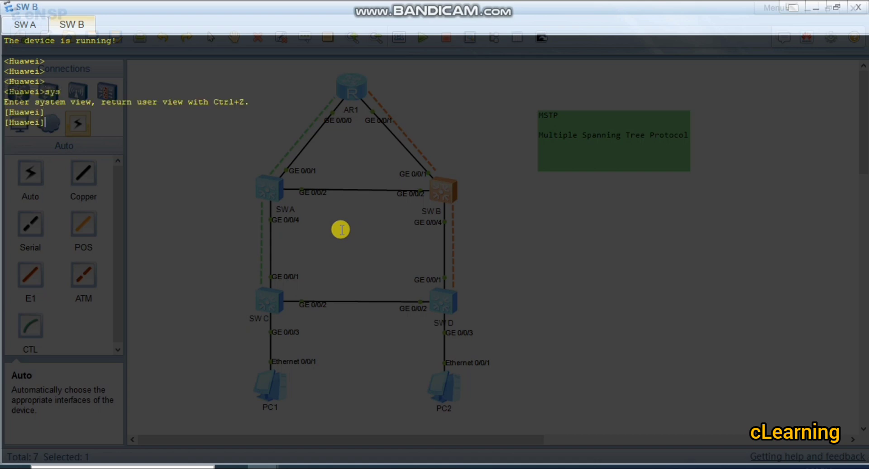
Step: Set the switch's system name to SW B with the sysname command
{"action": "type", "text": "sys"}
{"action": "key", "text": "Tab"}
{"action": "type", "text": "SW"}
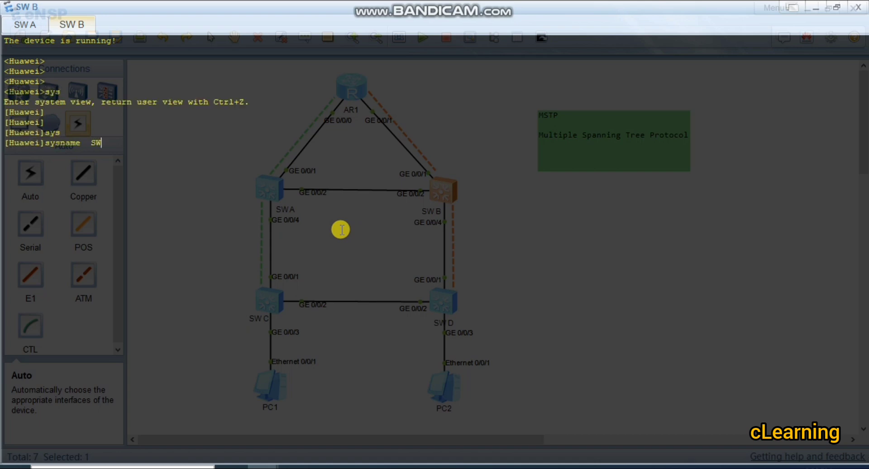
{"action": "type", "text": " B"}
{"action": "key", "text": "Return"}
{"action": "key", "text": "Return"}
{"action": "key", "text": "Return"}
{"action": "key", "text": "Return"}
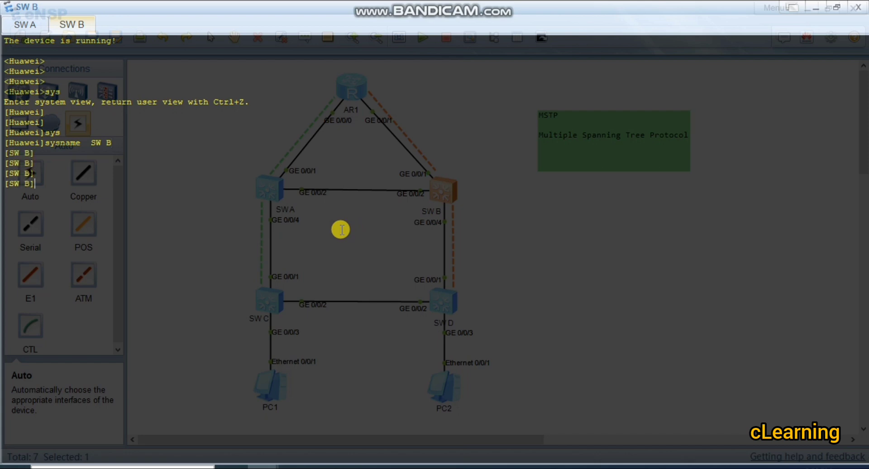
Step: Enter the MST region view on SW B with the stp region-configuration command
{"action": "type", "text": "st"}
{"action": "key", "text": "Tab"}
{"action": "type", "text": "p a"}
{"action": "key", "text": "Tab"}
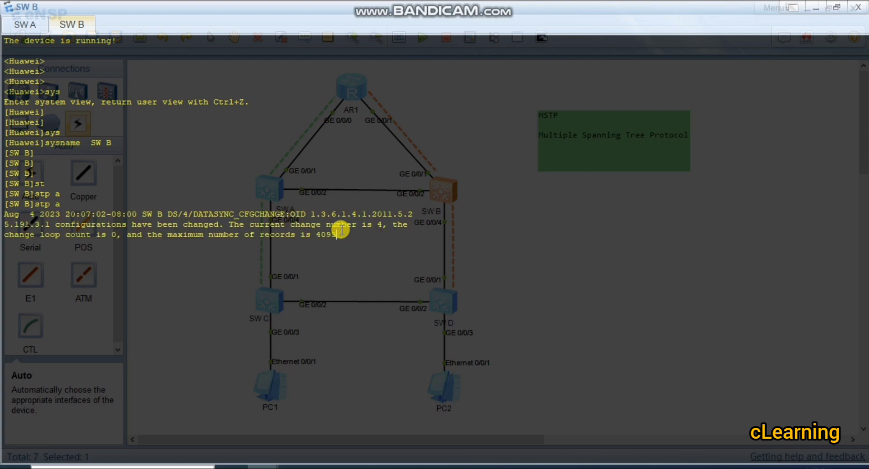
{"action": "key", "text": "BackSpace"}
{"action": "type", "text": "re"}
{"action": "key", "text": "Tab"}
{"action": "key", "text": "Return"}
{"action": "key", "text": "Return"}
{"action": "key", "text": "Return"}
{"action": "key", "text": "Return"}
{"action": "key", "text": "Return"}
{"action": "key", "text": "Return"}
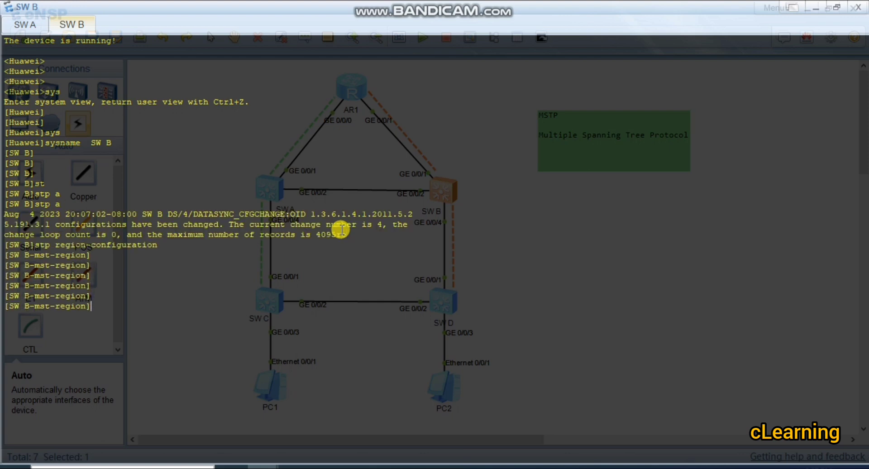
Step: Check the MST region commands in SW A's console, and return to SW B's region view prompt
{"action": "left_click", "coordinate": [23, 25]}
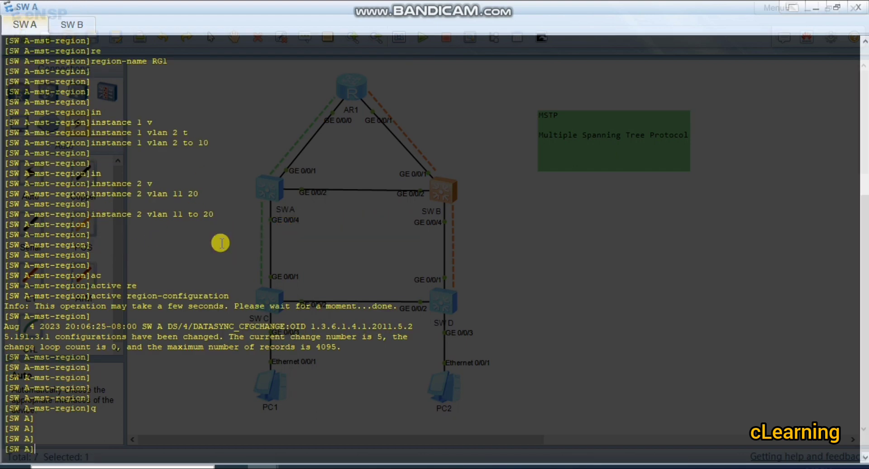
{"action": "left_click", "coordinate": [73, 25]}
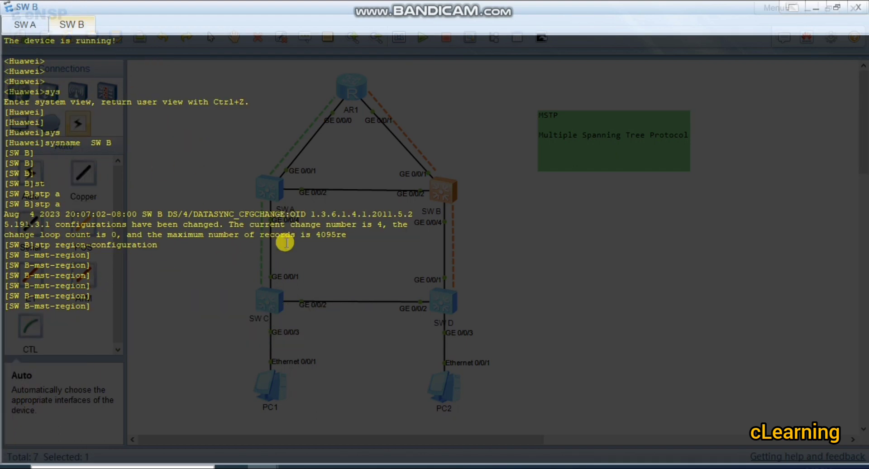
{"action": "key", "text": "Return"}
{"action": "key", "text": "Return"}
{"action": "key", "text": "Return"}
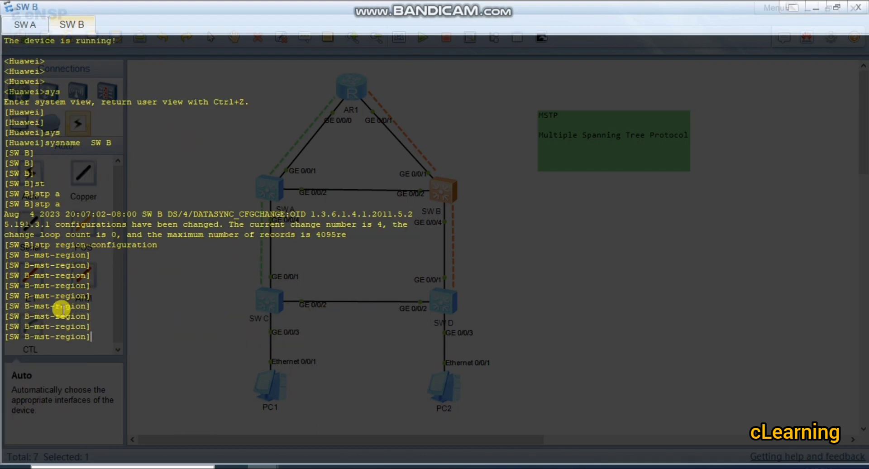
{"action": "left_click_drag", "start_coordinate": [45, 306], "coordinate": [73, 306]}
{"action": "left_click", "coordinate": [115, 307]}
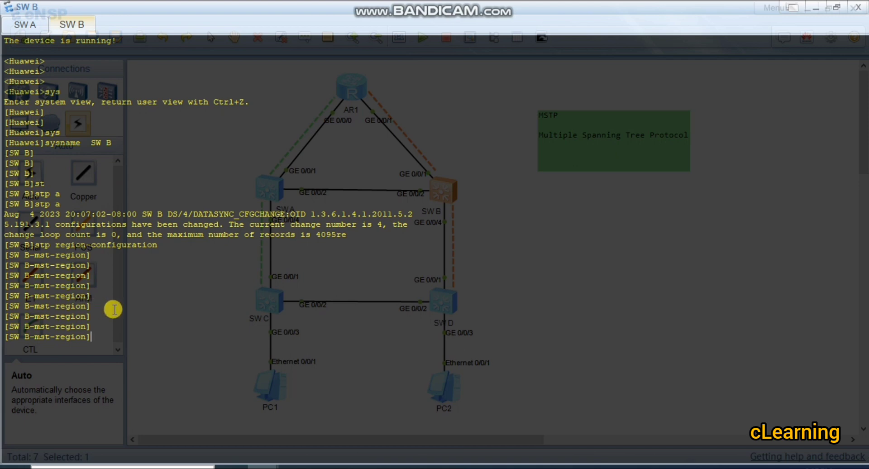
Step: Set the MST region name on SW B to RG1 with the region-name command
{"action": "type", "text": "re"}
{"action": "key", "text": "Tab"}
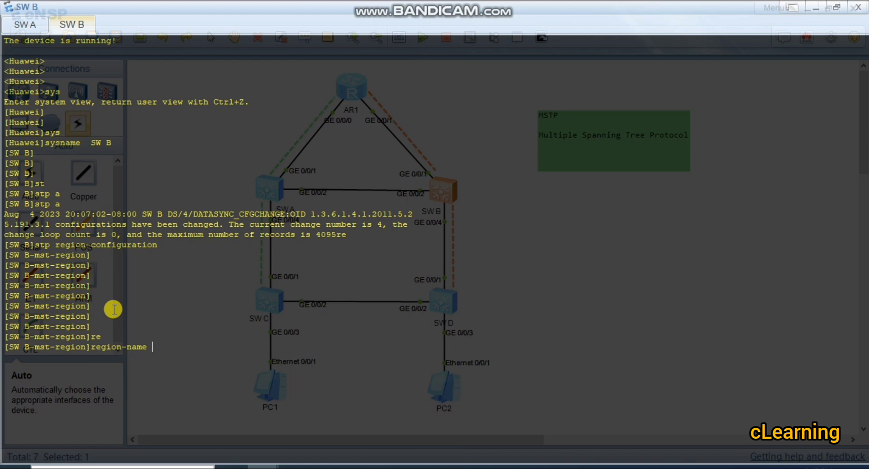
{"action": "type", "text": "RG1"}
{"action": "key", "text": "Return"}
{"action": "key", "text": "Return"}
{"action": "key", "text": "Return"}
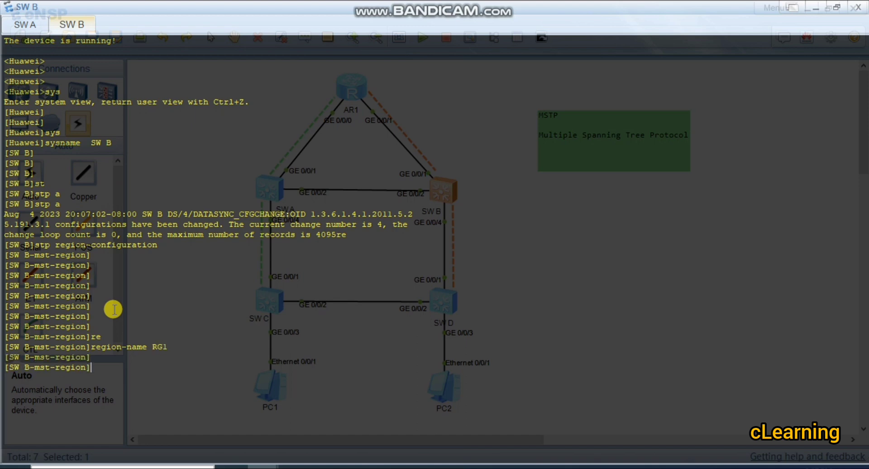
Step: Map VLANs 2 to 10 to MST instance 1 in SW B's region configuration
{"action": "type", "text": "in"}
{"action": "key", "text": "Tab"}
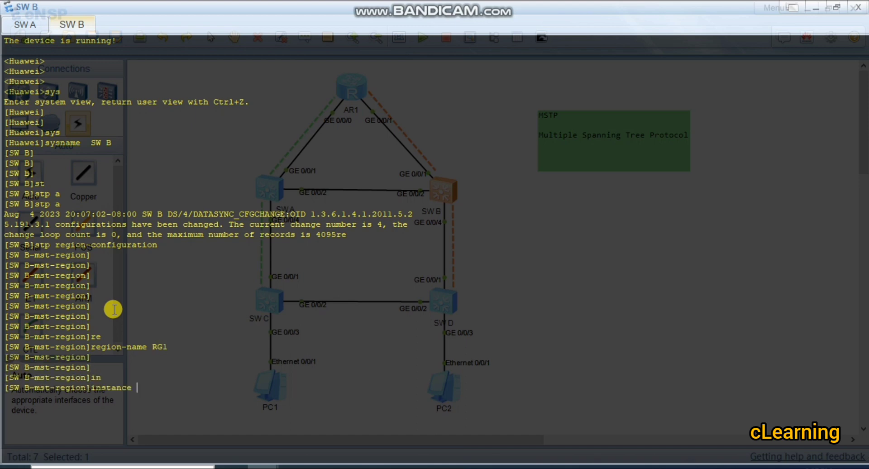
{"action": "type", "text": "1 v"}
{"action": "key", "text": "Tab"}
{"action": "type", "text": "2 "}
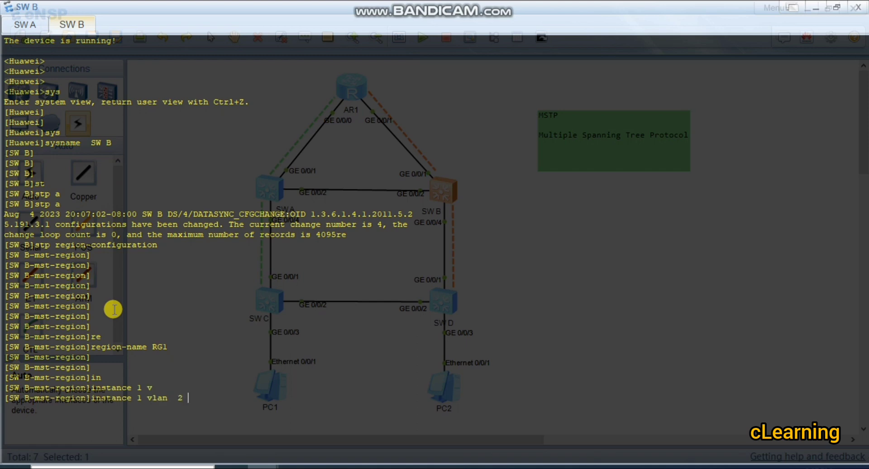
{"action": "type", "text": "to 10"}
{"action": "key", "text": "Return"}
{"action": "key", "text": "Return"}
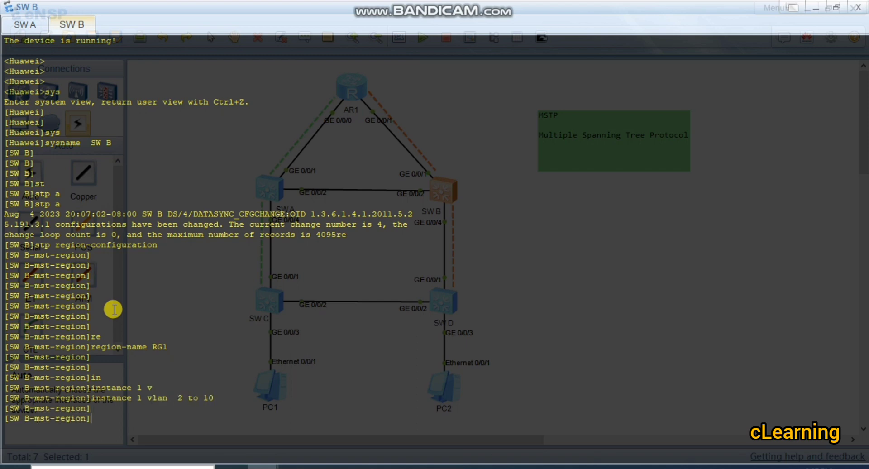
Step: Map VLANs 11 to 20 to MST instance 2 in SW B's region configuration
{"action": "type", "text": "int"}
{"action": "key", "text": "Tab"}
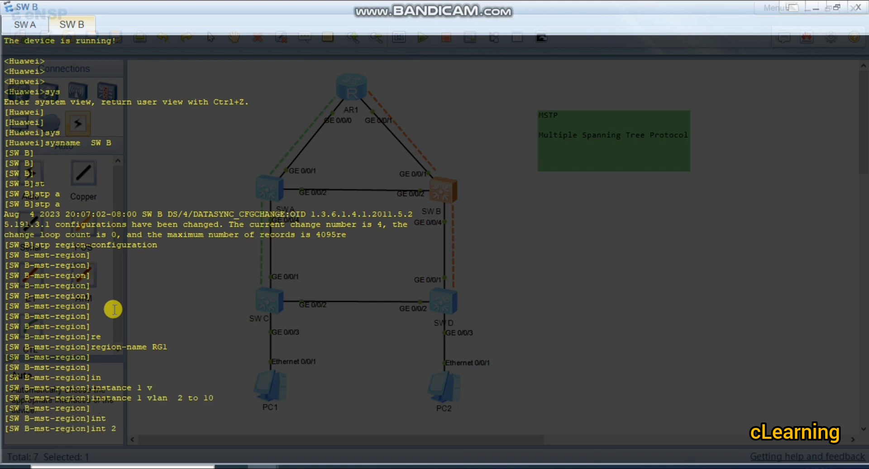
{"action": "key", "text": "BackSpace"}
{"action": "key", "text": "BackSpace"}
{"action": "key", "text": "Tab"}
{"action": "key", "text": "BackSpace"}
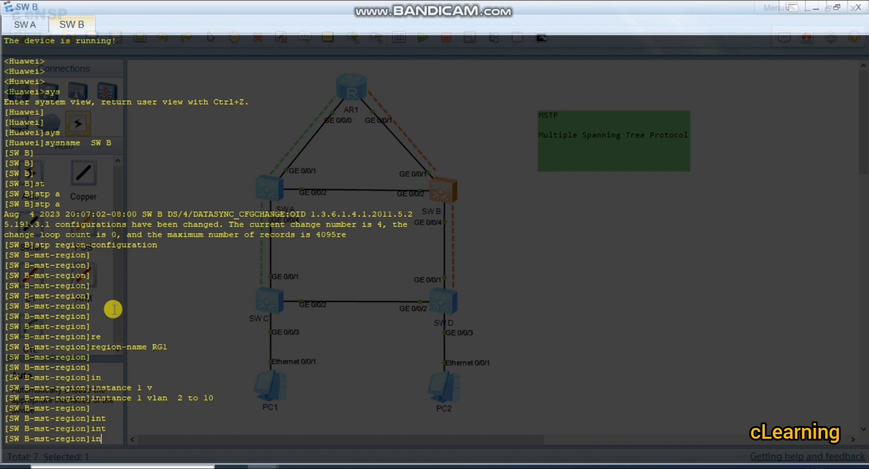
{"action": "type", "text": "s"}
{"action": "key", "text": "Tab"}
{"action": "type", "text": "2"}
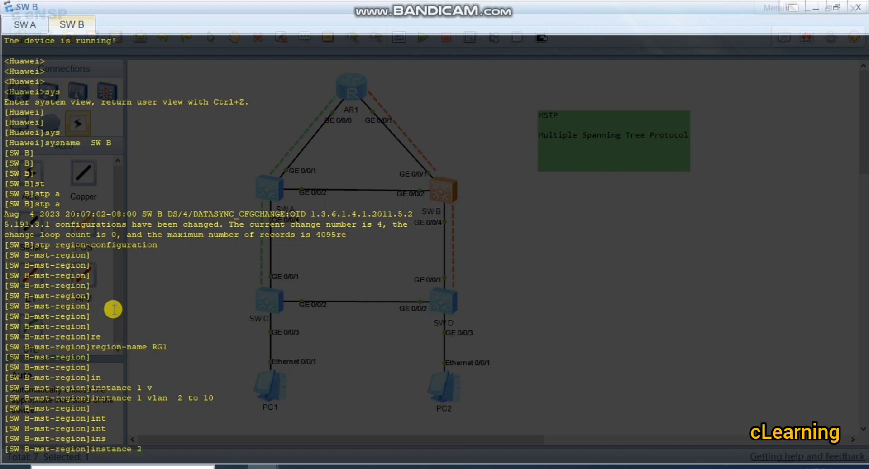
{"action": "type", "text": " v"}
{"action": "key", "text": "Tab"}
{"action": "type", "text": "11"}
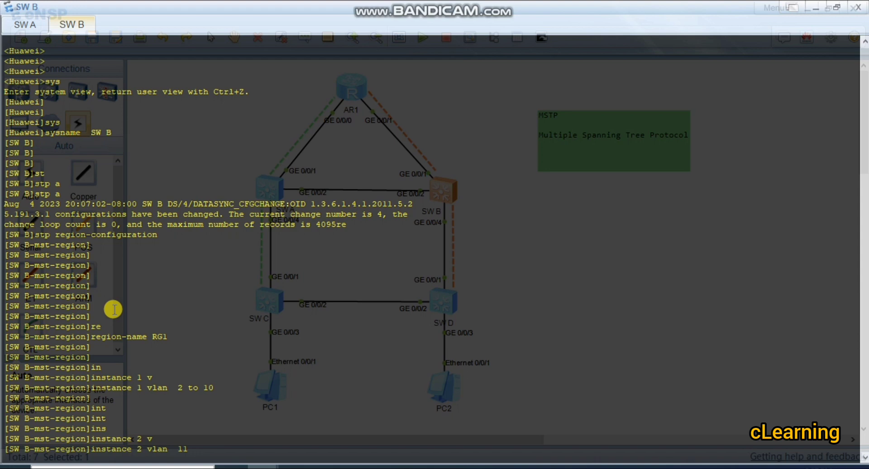
{"action": "key", "text": "Tab"}
{"action": "type", "text": "t"}
{"action": "key", "text": "Tab"}
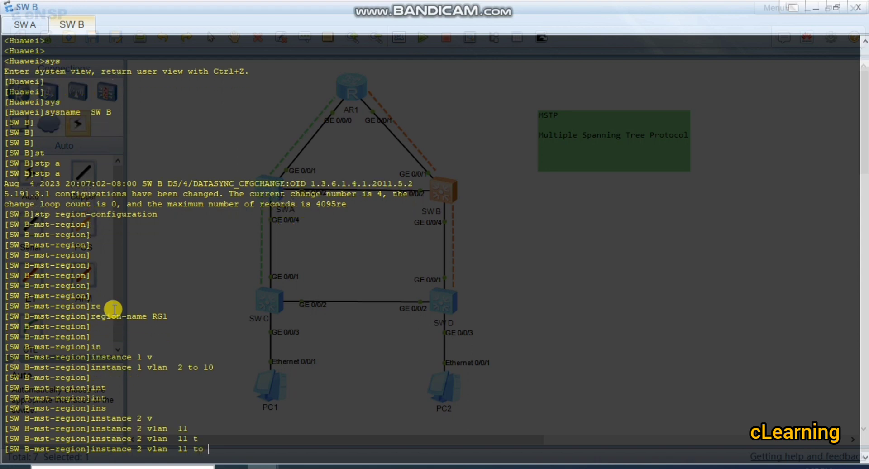
{"action": "type", "text": "20"}
{"action": "key", "text": "Return"}
{"action": "key", "text": "Return"}
{"action": "key", "text": "Return"}
{"action": "key", "text": "Return"}
{"action": "key", "text": "Return"}
Step: Enter the activation command for SW B's MST region configuration
{"action": "type", "text": "ac"}
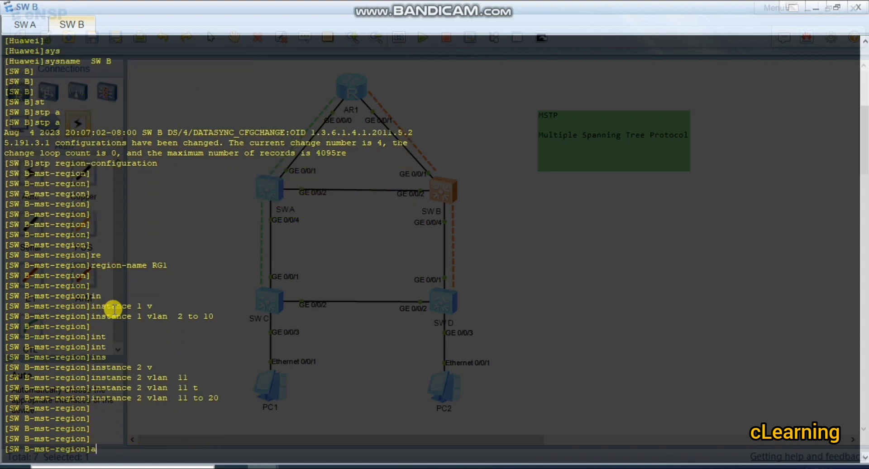
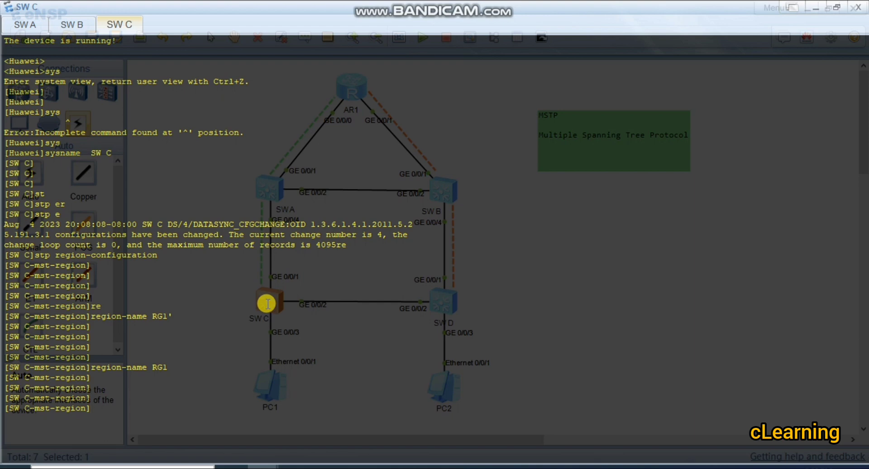
Step: Map VLANs 2 to 10 to MST instance 1 in SW C's region configuration
{"action": "type", "text": "n"}
{"action": "key", "text": "Tab"}
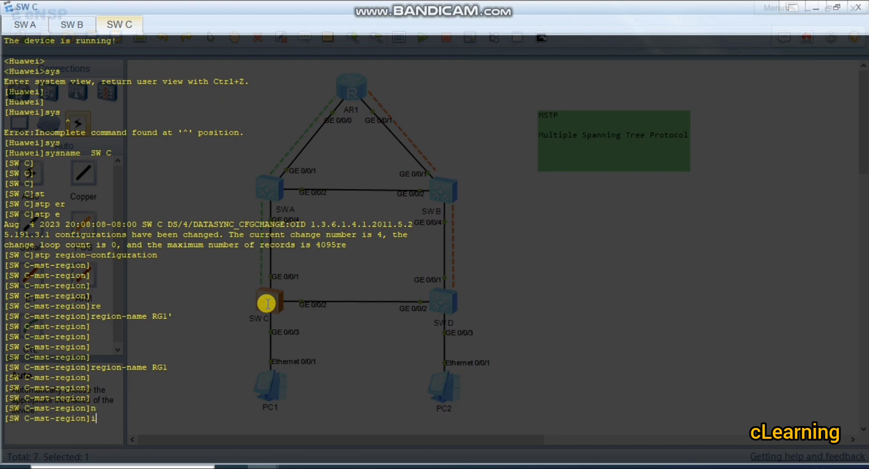
{"action": "key", "text": "BackSpace"}
{"action": "type", "text": "in"}
{"action": "key", "text": "Tab"}
{"action": "type", "text": "1 v"}
{"action": "key", "text": "Tab"}
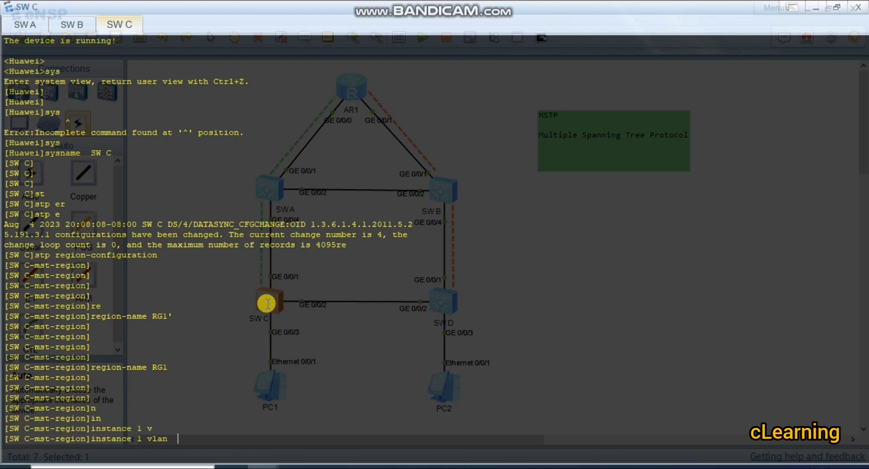
{"action": "type", "text": "2 to"}
{"action": "key", "text": "Tab"}
{"action": "type", "text": "10"}
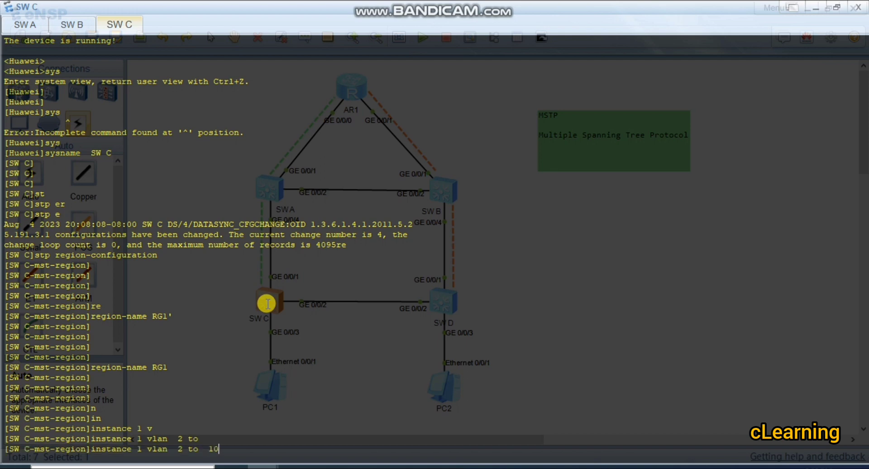
{"action": "key", "text": "Return"}
{"action": "key", "text": "Return"}
{"action": "key", "text": "Return"}
{"action": "key", "text": "Return"}
{"action": "key", "text": "Return"}
{"action": "type", "text": "int"}
{"action": "key", "text": "Tab"}
{"action": "type", "text": "2 v"}
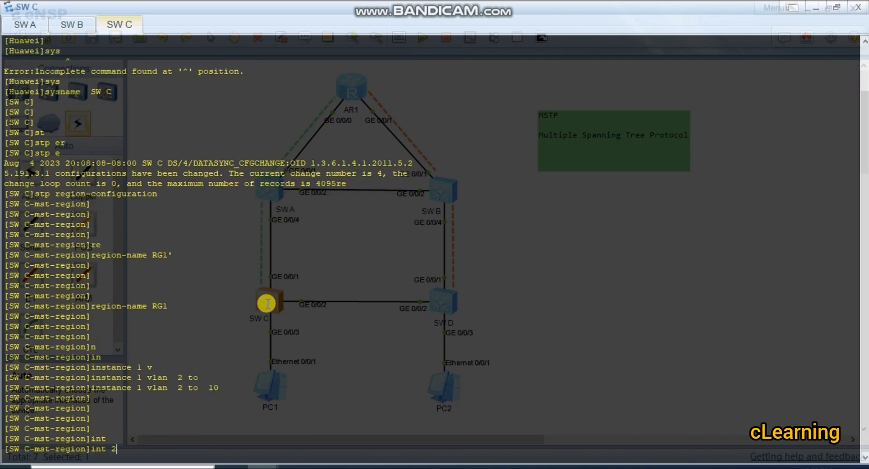
{"action": "key", "text": "Tab"}
{"action": "type", "text": "ll t"}
{"action": "key", "text": "Tab"}
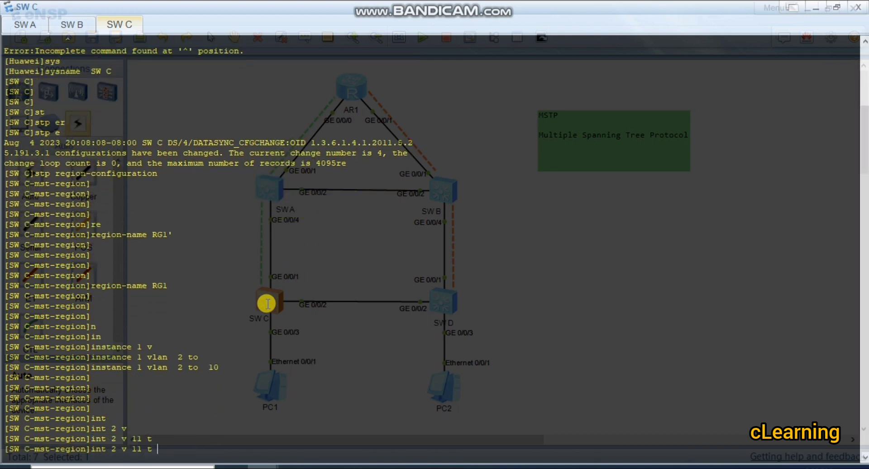
{"action": "key", "text": "Tab"}
{"action": "type", "text": "2"}
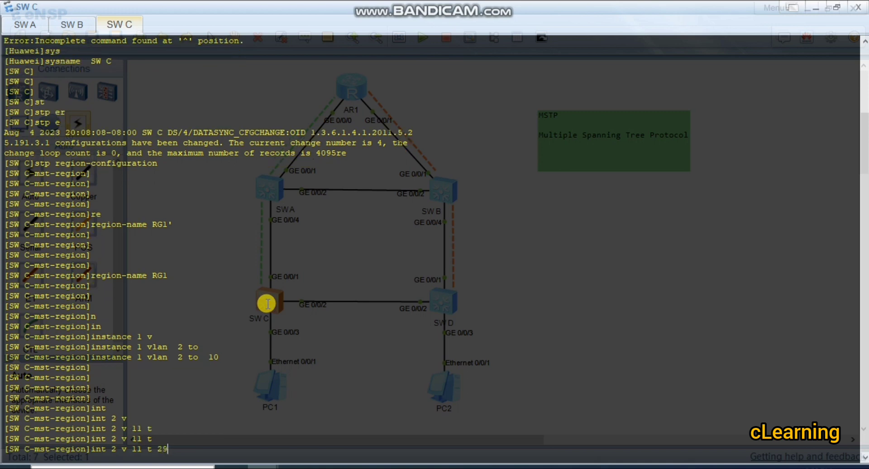
{"action": "key", "text": "BackSpace"}
{"action": "key", "text": "BackSpace"}
{"action": "key", "text": "BackSpace"}
{"action": "key", "text": "BackSpace"}
{"action": "key", "text": "BackSpace"}
{"action": "key", "text": "BackSpace"}
{"action": "key", "text": "BackSpace"}
{"action": "key", "text": "BackSpace"}
{"action": "key", "text": "BackSpace"}
{"action": "key", "text": "BackSpace"}
{"action": "key", "text": "BackSpace"}
{"action": "key", "text": "BackSpace"}
Step: Map VLANs 11 to 20 to MST instance 2 in SW C's region configuration
{"action": "key", "text": "Tab"}
{"action": "type", "text": "2 v"}
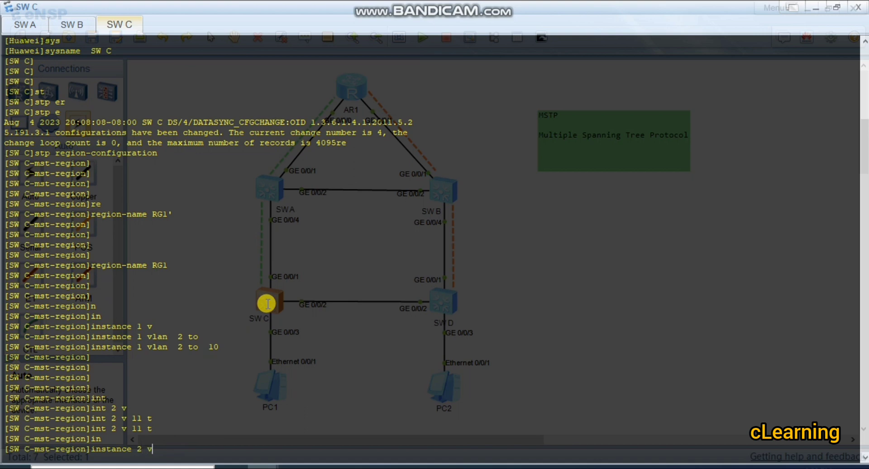
{"action": "key", "text": "Tab"}
{"action": "type", "text": "ll t"}
{"action": "key", "text": "Tab"}
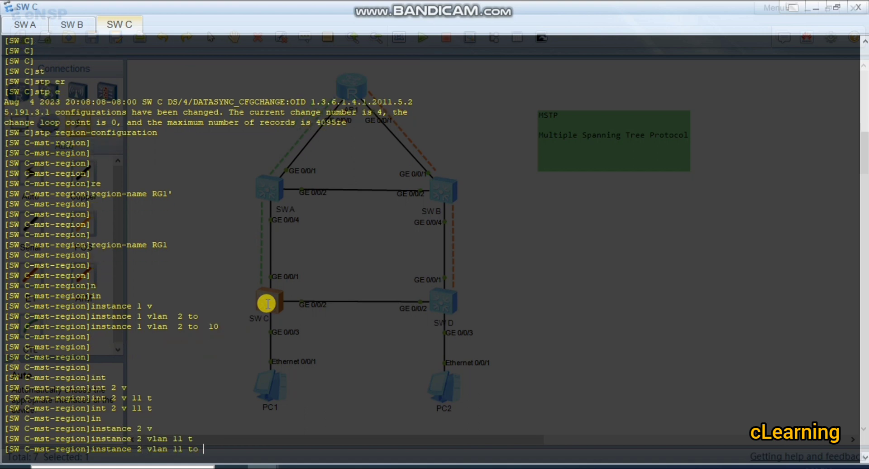
{"action": "type", "text": "20"}
{"action": "key", "text": "Return"}
{"action": "key", "text": "Return"}
{"action": "key", "text": "Return"}
{"action": "key", "text": "Return"}
Step: Activate the MST region configuration on SW C and return to its system view
{"action": "type", "text": "ac"}
{"action": "key", "text": "Tab"}
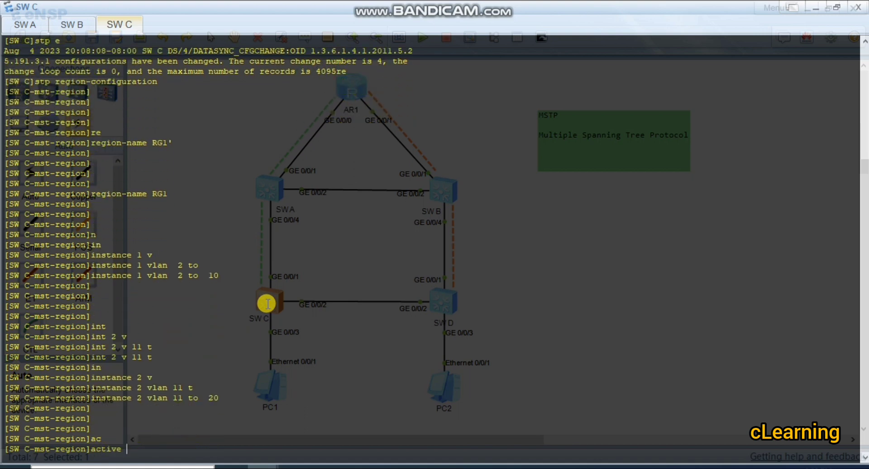
{"action": "type", "text": "re"}
{"action": "key", "text": "Tab"}
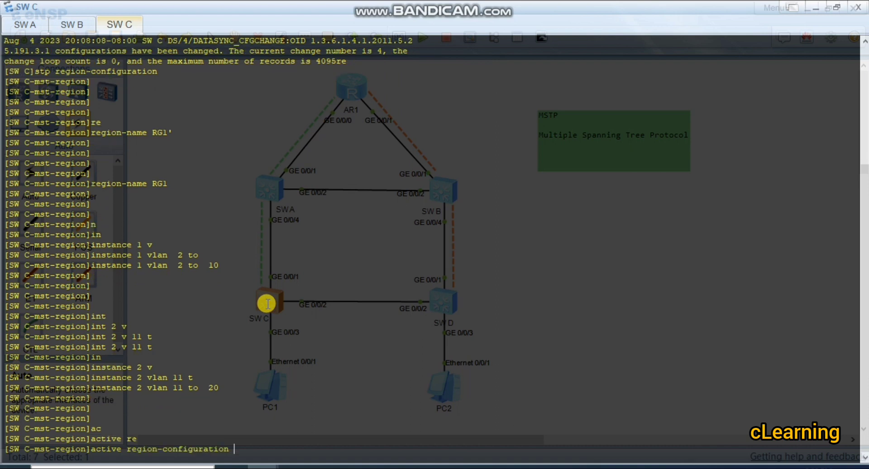
{"action": "key", "text": "Return"}
{"action": "key", "text": "Return"}
{"action": "key", "text": "Return"}
{"action": "key", "text": "Return"}
{"action": "key", "text": "Return"}
{"action": "key", "text": "Return"}
{"action": "key", "text": "Return"}
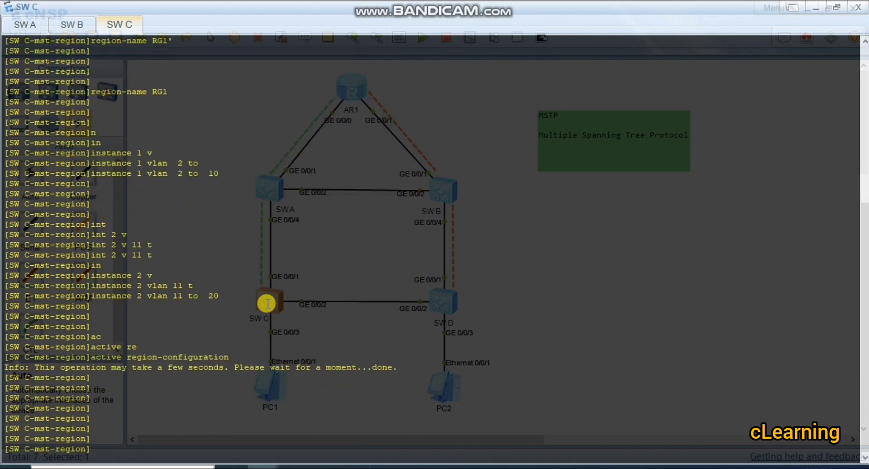
{"action": "type", "text": "q"}
{"action": "key", "text": "Return"}
{"action": "key", "text": "Return"}
{"action": "key", "text": "Return"}
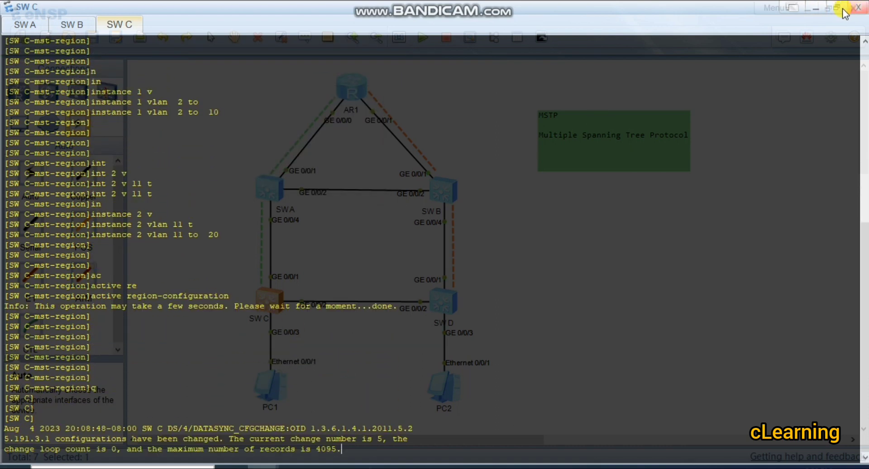
Step: Open SW D's console from the topology, enter system view and set the device name to SW D
{"action": "left_click", "coordinate": [815, 7]}
{"action": "left_click", "coordinate": [816, 8]}
{"action": "double_click", "coordinate": [441, 301]}
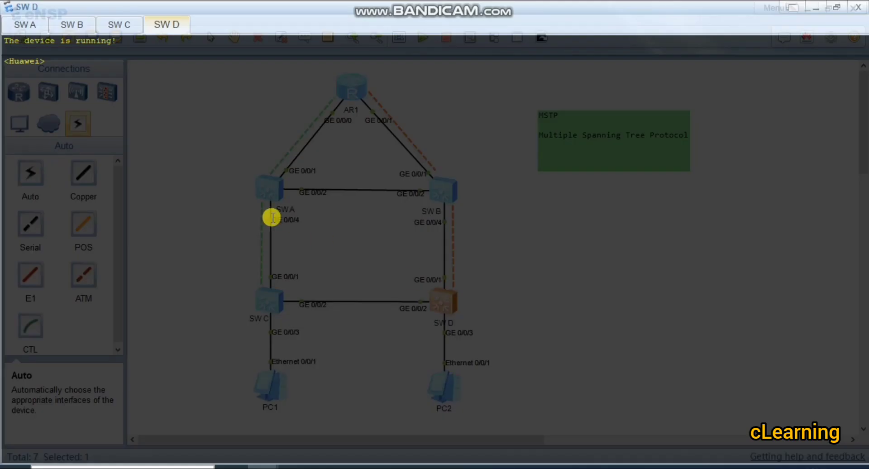
{"action": "key", "text": "Return"}
{"action": "type", "text": "sys"}
{"action": "key", "text": "Return"}
{"action": "key", "text": "Return"}
{"action": "type", "text": "sys"}
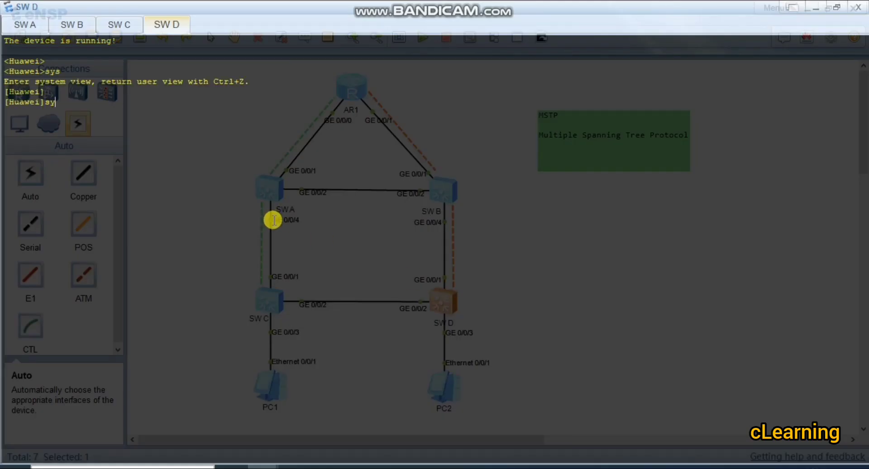
{"action": "key", "text": "Tab"}
{"action": "type", "text": "SW "}
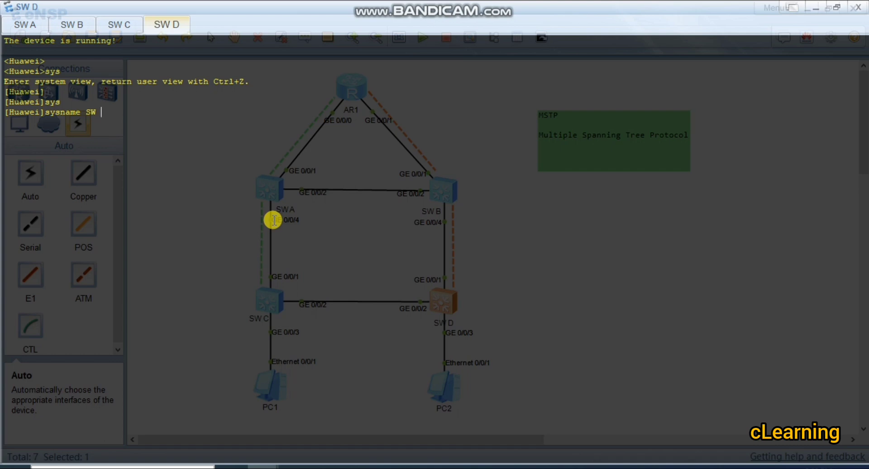
{"action": "type", "text": "D"}
{"action": "key", "text": "Return"}
{"action": "key", "text": "Return"}
{"action": "key", "text": "Return"}
{"action": "key", "text": "Return"}
{"action": "key", "text": "Return"}
{"action": "key", "text": "Return"}
Step: Enter the MST region view on SW D with the stp region-configuration command
{"action": "type", "text": "stp "}
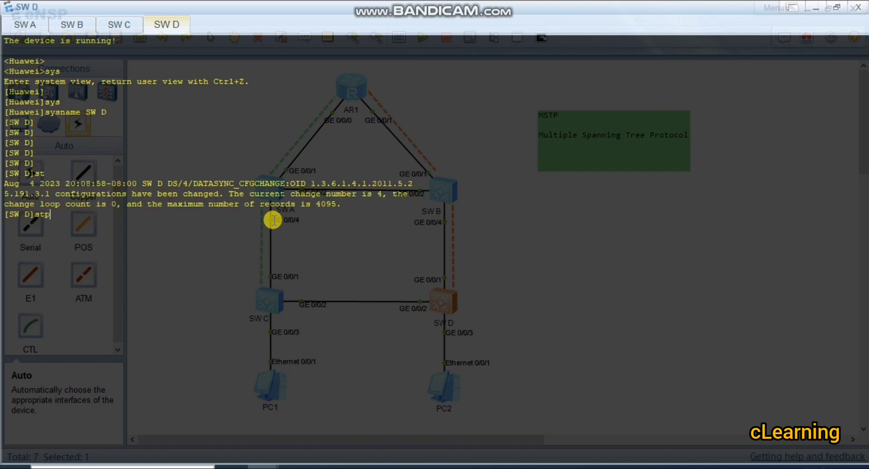
{"action": "type", "text": "ac"}
{"action": "key", "text": "Tab"}
{"action": "key", "text": "BackSpace"}
{"action": "key", "text": "BackSpace"}
{"action": "type", "text": "re"}
{"action": "key", "text": "Tab"}
{"action": "key", "text": "Return"}
{"action": "key", "text": "Return"}
{"action": "key", "text": "Return"}
{"action": "key", "text": "Return"}
Step: Set the MST region name on SW D to RG1 with the region-name command
{"action": "type", "text": "re"}
{"action": "key", "text": "Tab"}
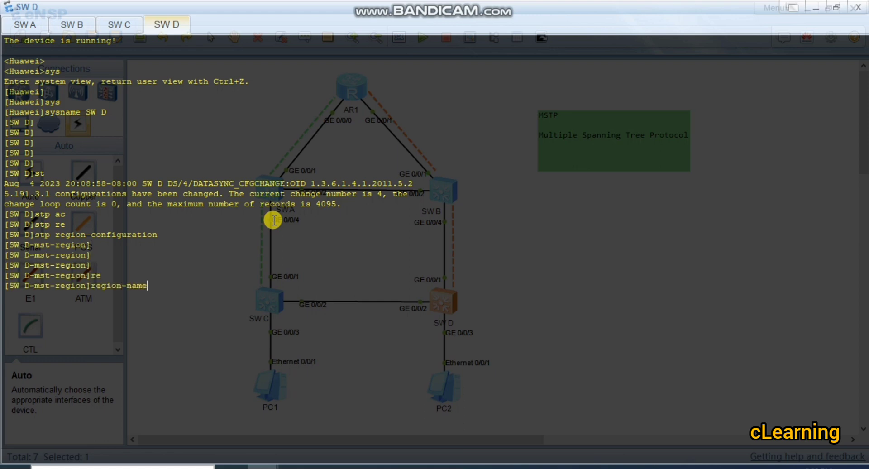
{"action": "type", "text": "RG1"}
{"action": "key", "text": "Return"}
{"action": "key", "text": "Return"}
{"action": "key", "text": "Return"}
{"action": "key", "text": "Return"}
{"action": "key", "text": "Return"}
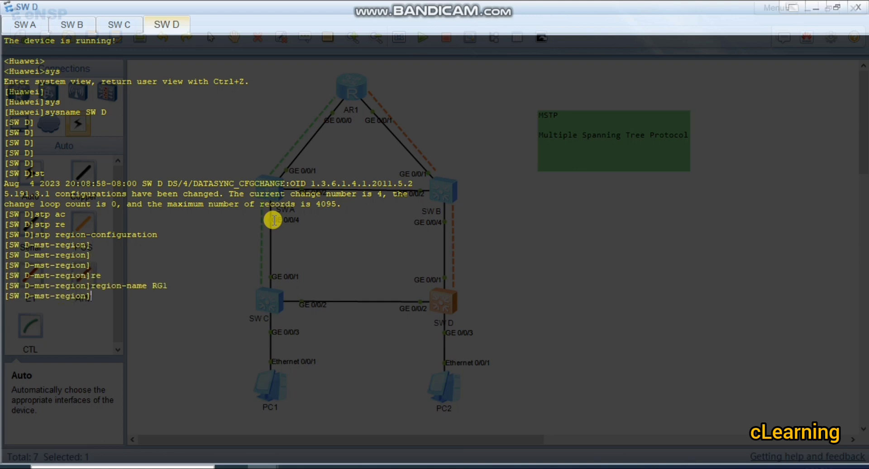
Step: Map VLANs 2 to 10 to MST instance 1 in SW D's region configuration
{"action": "type", "text": "in"}
{"action": "key", "text": "Tab"}
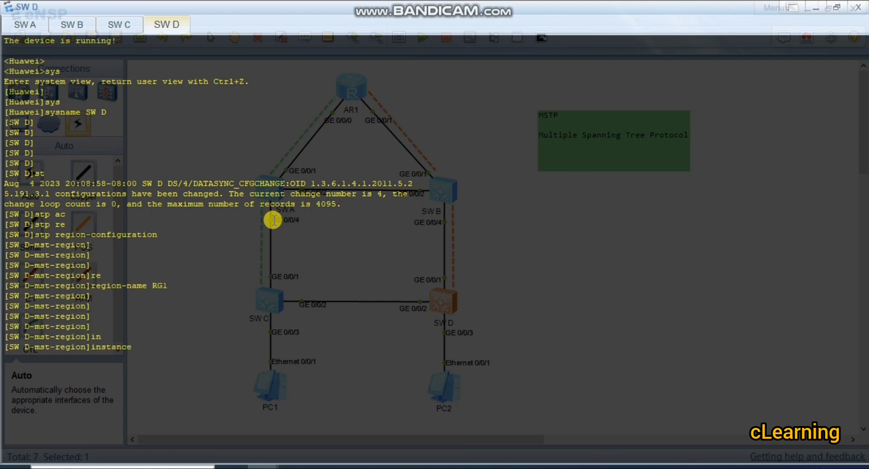
{"action": "type", "text": "1 v"}
{"action": "key", "text": "Tab"}
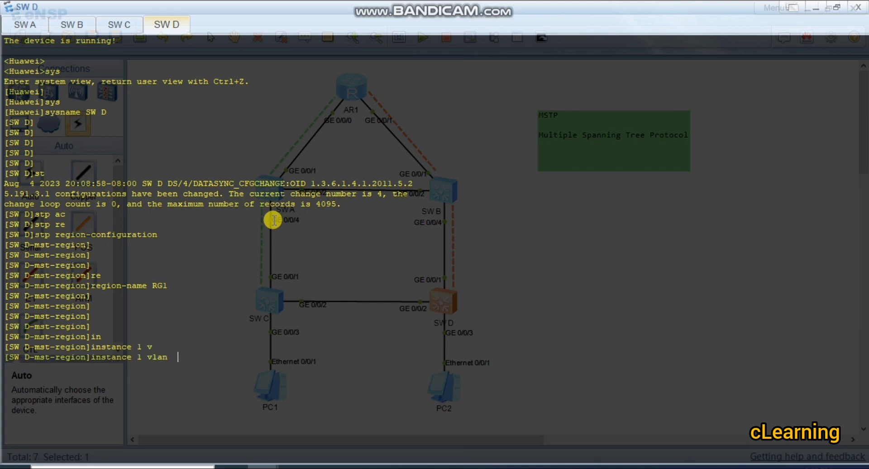
{"action": "type", "text": "2"}
{"action": "key", "text": "Tab"}
{"action": "key", "text": "Tab"}
{"action": "type", "text": "t"}
{"action": "key", "text": "Tab"}
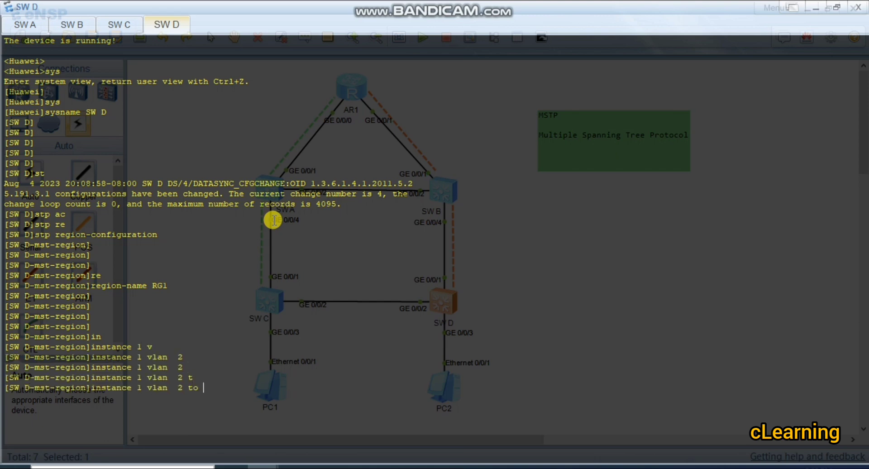
{"action": "type", "text": "10"}
{"action": "key", "text": "Return"}
{"action": "key", "text": "Return"}
Step: Map VLANs 11 to 20 to MST instance 2 in SW D's region configuration
{"action": "type", "text": "in"}
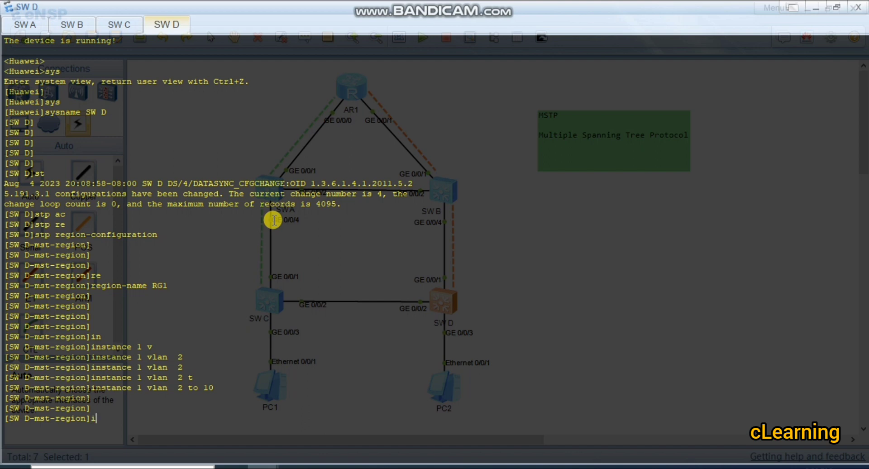
{"action": "key", "text": "Tab"}
{"action": "type", "text": "2 v"}
{"action": "key", "text": "Tab"}
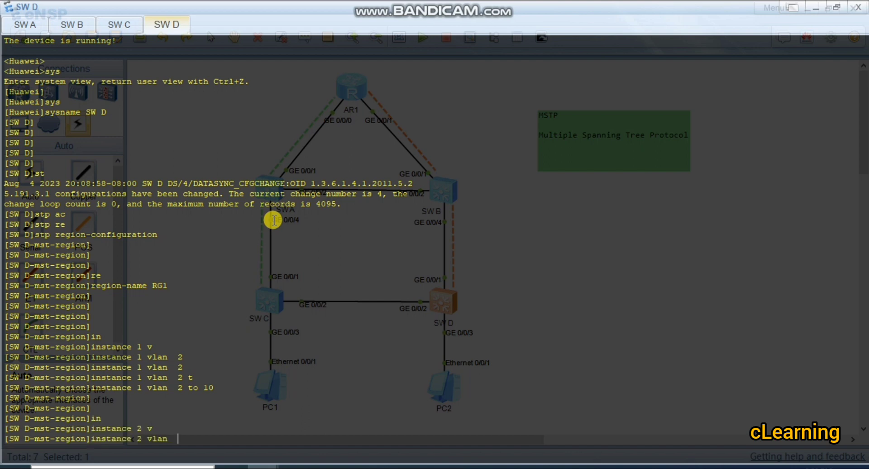
{"action": "type", "text": "11 t o 20"}
{"action": "key", "text": "Return"}
{"action": "key", "text": "Return"}
{"action": "key", "text": "Return"}
{"action": "key", "text": "Return"}
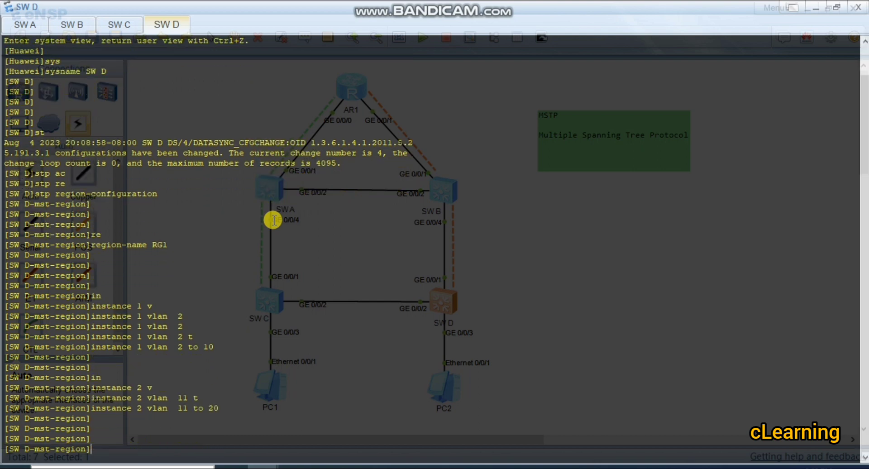
{"action": "key", "text": "Return"}
{"action": "key", "text": "Return"}
{"action": "key", "text": "Return"}
{"action": "key", "text": "Return"}
{"action": "key", "text": "Return"}
{"action": "key", "text": "Return"}
{"action": "key", "text": "Return"}
{"action": "key", "text": "Return"}
{"action": "key", "text": "Return"}
{"action": "key", "text": "Return"}
{"action": "key", "text": "Return"}
{"action": "key", "text": "Return"}
{"action": "key", "text": "Return"}
Step: Activate the MST region configuration on SW D and return to its system view
{"action": "type", "text": "ac"}
{"action": "key", "text": "Return"}
{"action": "type", "text": "active "}
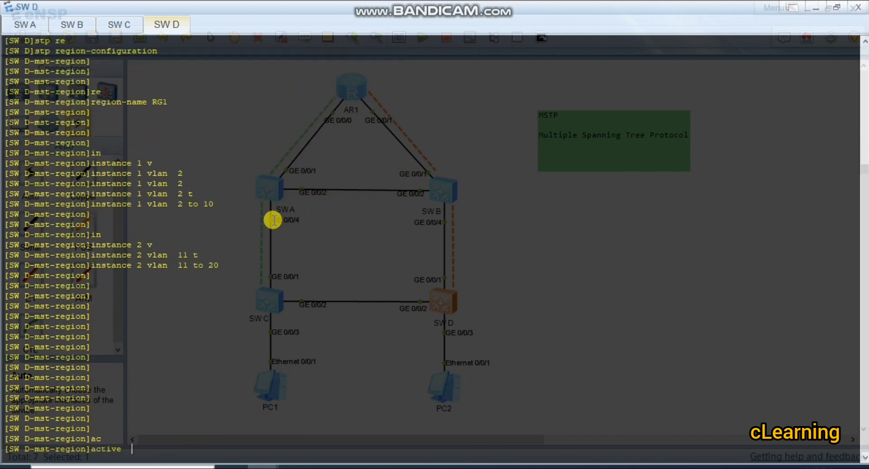
{"action": "type", "text": " re"}
{"action": "key", "text": "Tab"}
{"action": "key", "text": "Return"}
{"action": "key", "text": "Return"}
{"action": "key", "text": "Return"}
{"action": "key", "text": "Return"}
{"action": "key", "text": "Return"}
{"action": "type", "text": "q"}
{"action": "key", "text": "Return"}
{"action": "key", "text": "Return"}
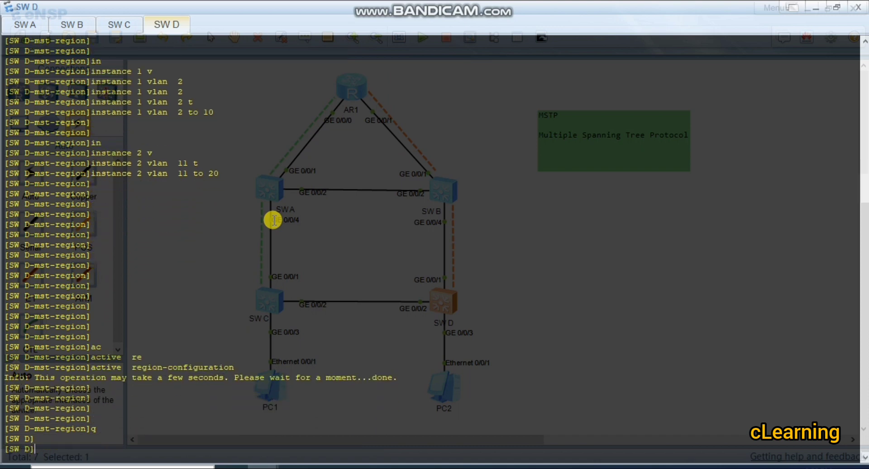
Step: Review the MST region commands entered in SW A's console
{"action": "left_click", "coordinate": [28, 26]}
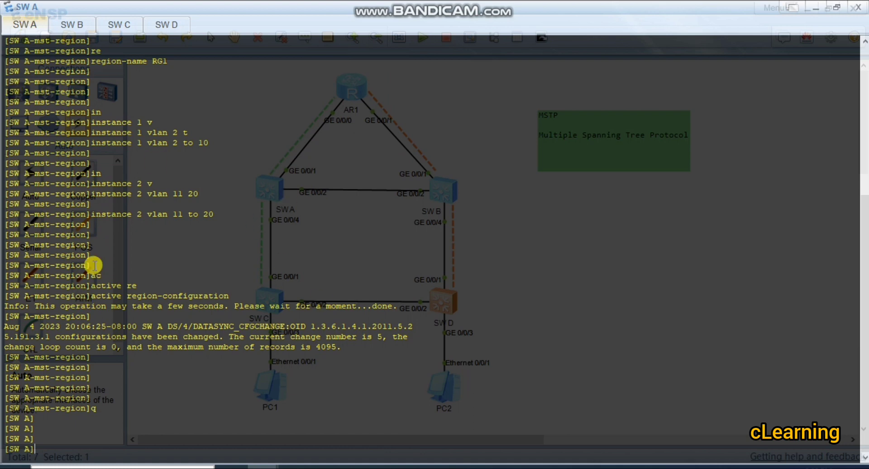
{"action": "scroll", "coordinate": [168, 283], "scroll_direction": "up", "scroll_amount": 1}
{"action": "scroll", "coordinate": [168, 284], "scroll_direction": "up", "scroll_amount": 2}
{"action": "left_click_drag", "start_coordinate": [169, 149], "coordinate": [96, 150]}
{"action": "scroll", "coordinate": [122, 158], "scroll_direction": "down", "scroll_amount": 3}
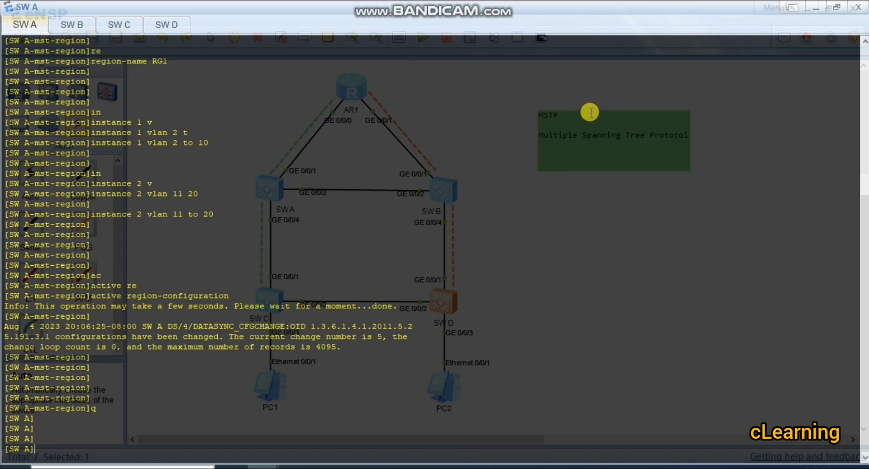
Step: Switch to the Snipping Tool diagram, erase the red markings around the MSTI 1 topology and MSTI 2 label, and return to eNSP
{"action": "left_click", "coordinate": [819, 12]}
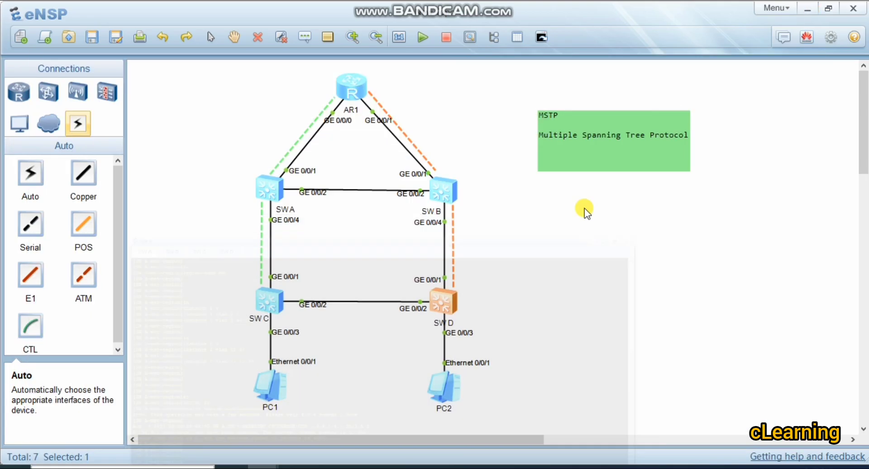
{"action": "key", "text": "alt+Tab"}
{"action": "left_click", "coordinate": [287, 40]}
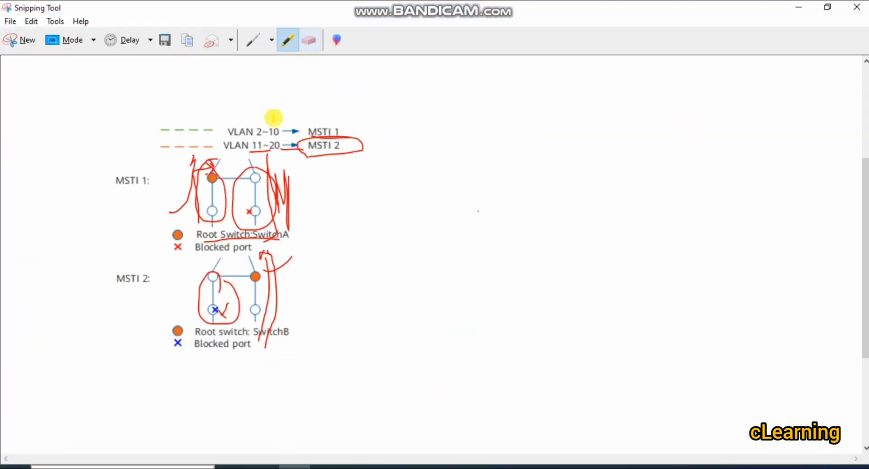
{"action": "left_click_drag", "start_coordinate": [273, 117], "coordinate": [178, 220]}
{"action": "left_click", "coordinate": [310, 40]}
{"action": "mouse_move", "coordinate": [194, 142]}
{"action": "left_mouse_down"}
{"action": "mouse_move", "coordinate": [200, 184]}
{"action": "mouse_move", "coordinate": [274, 132]}
{"action": "mouse_move", "coordinate": [243, 212]}
{"action": "mouse_move", "coordinate": [246, 184]}
{"action": "mouse_move", "coordinate": [145, 177]}
{"action": "mouse_move", "coordinate": [357, 136]}
{"action": "left_mouse_up"}
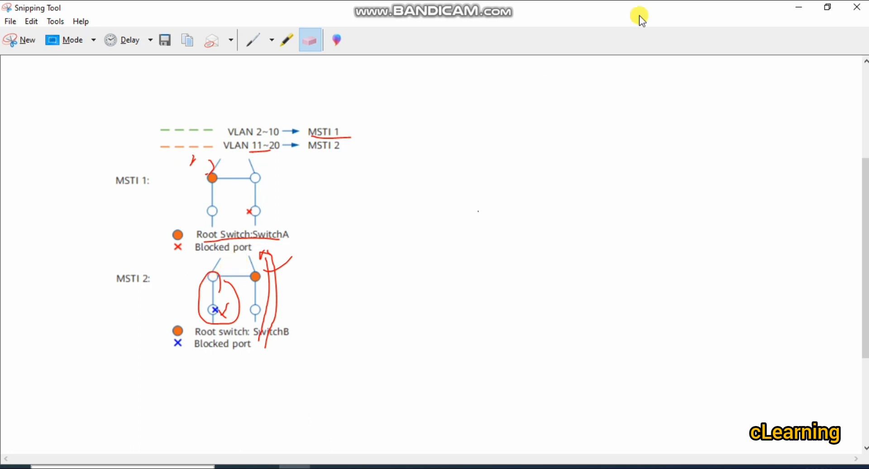
{"action": "left_click", "coordinate": [808, 8]}
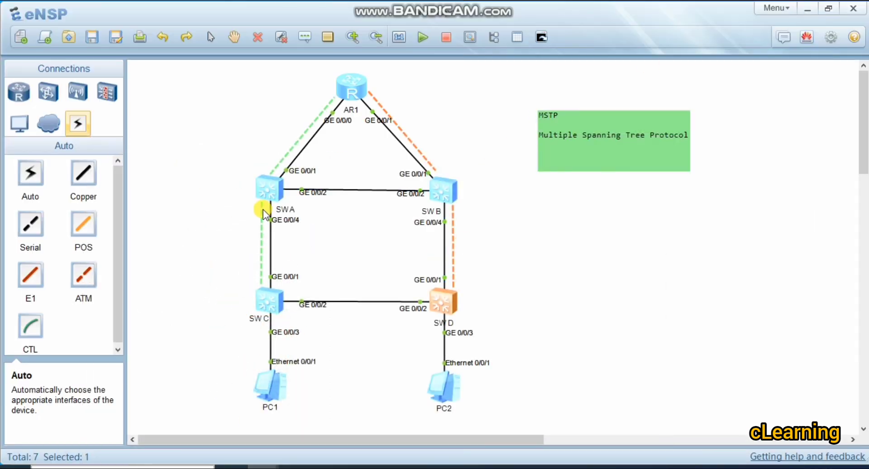
Step: Set SW A as the primary root for MST instance 1 from its system view
{"action": "double_click", "coordinate": [264, 191]}
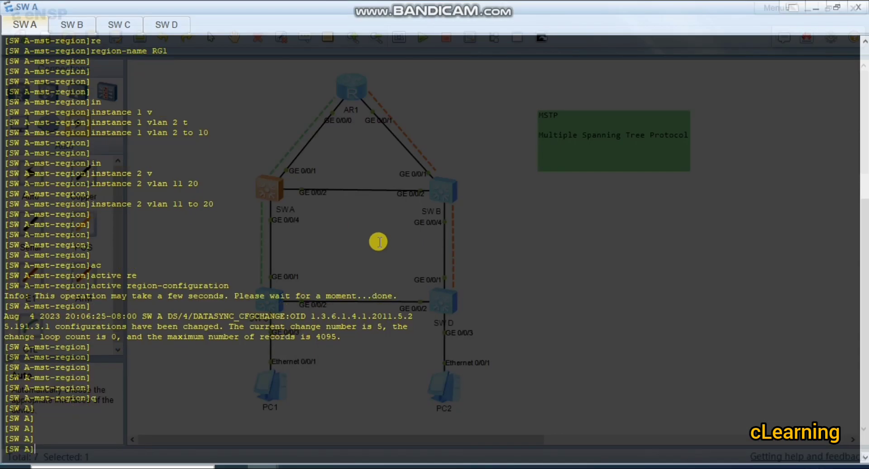
{"action": "key", "text": "Return"}
{"action": "key", "text": "Return"}
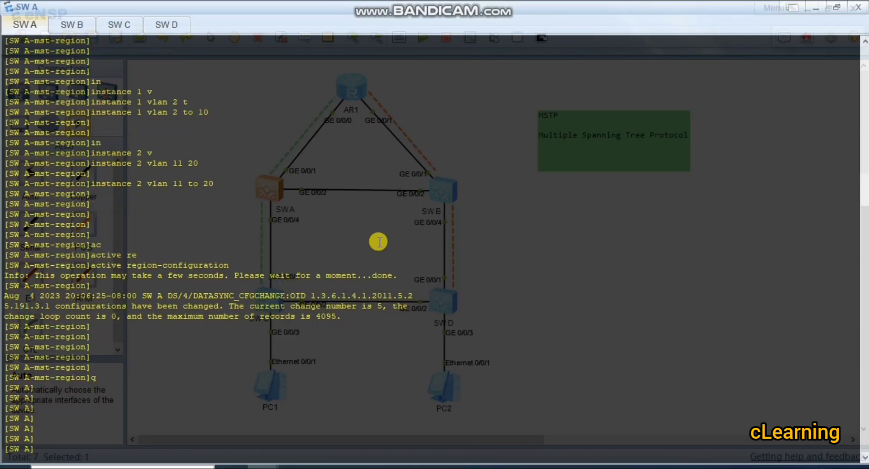
{"action": "type", "text": "st"}
{"action": "key", "text": "Tab"}
{"action": "key", "text": "Tab"}
{"action": "key", "text": "Tab"}
{"action": "key", "text": "Tab"}
{"action": "key", "text": "Tab"}
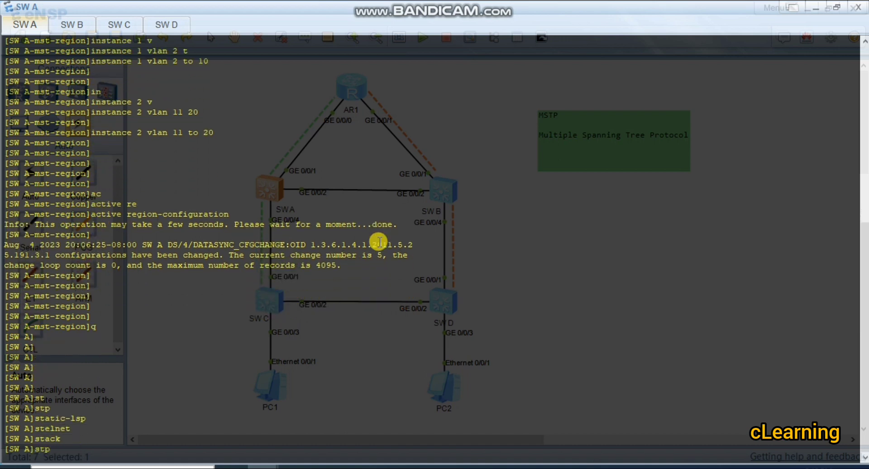
{"action": "type", "text": "in"}
{"action": "key", "text": "Tab"}
{"action": "type", "text": "1 "}
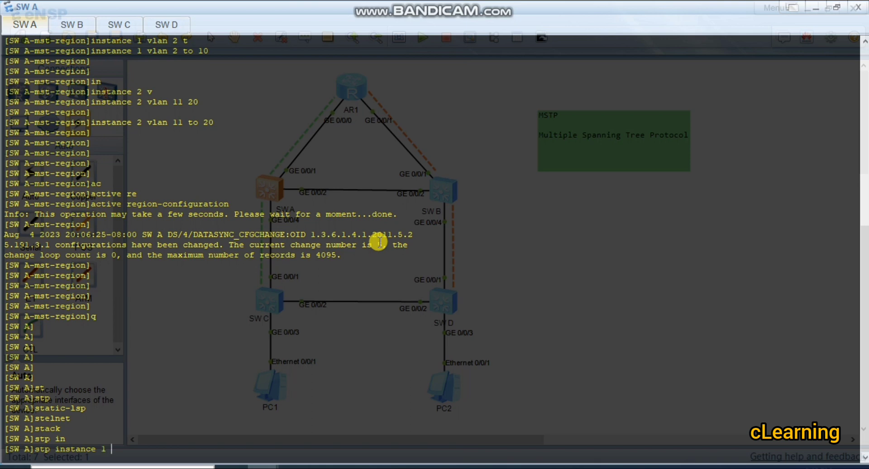
{"action": "type", "text": "r"}
{"action": "key", "text": "Tab"}
{"action": "type", "text": "p"}
{"action": "key", "text": "Tab"}
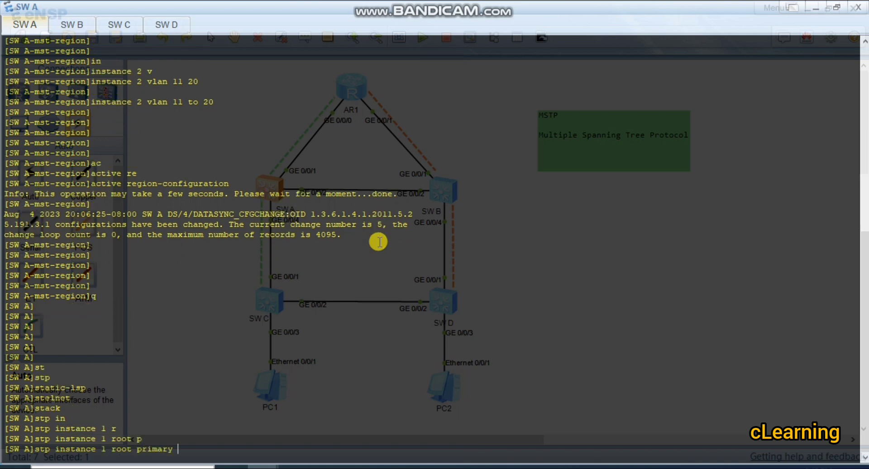
Step: Set SW B as the secondary root for MST instance 1 from its system view
{"action": "left_click", "coordinate": [79, 25]}
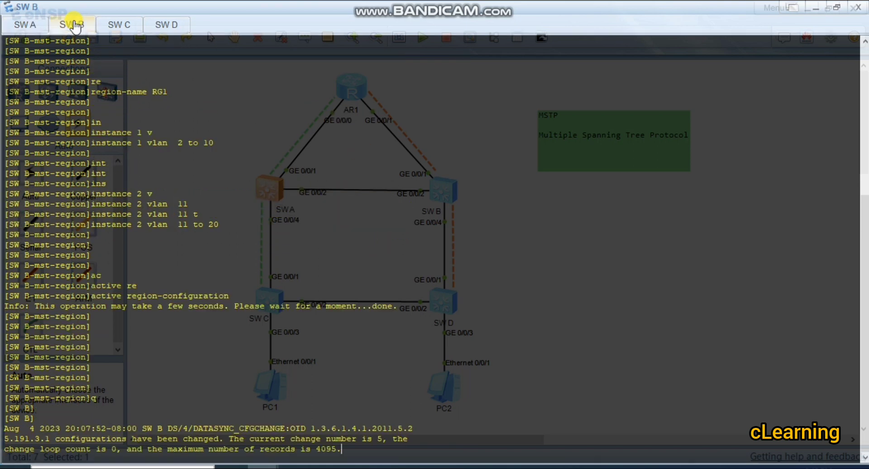
{"action": "key", "text": "Return"}
{"action": "key", "text": "Return"}
{"action": "key", "text": "Return"}
{"action": "key", "text": "Return"}
{"action": "type", "text": "st"}
{"action": "key", "text": "Tab"}
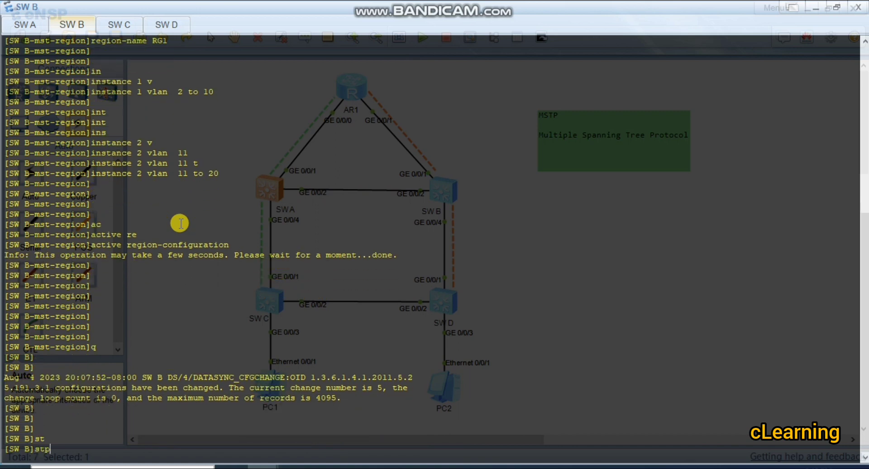
{"action": "type", "text": "in"}
{"action": "key", "text": "Tab"}
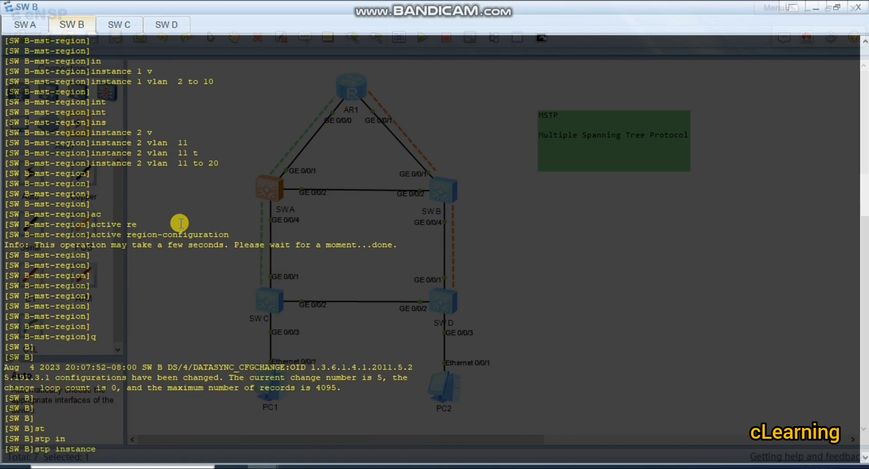
{"action": "type", "text": "1 r"}
{"action": "key", "text": "Tab"}
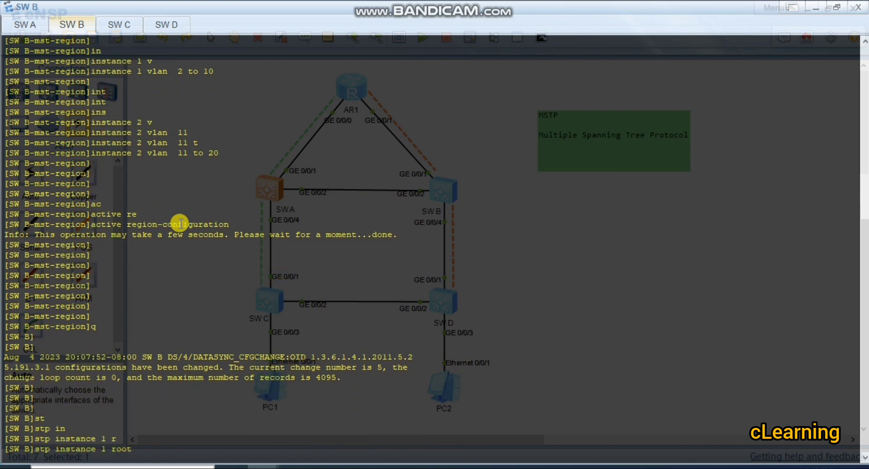
{"action": "type", "text": "se"}
{"action": "key", "text": "Tab"}
{"action": "key", "text": "Return"}
{"action": "key", "text": "Return"}
{"action": "key", "text": "Return"}
{"action": "key", "text": "Return"}
{"action": "key", "text": "Return"}
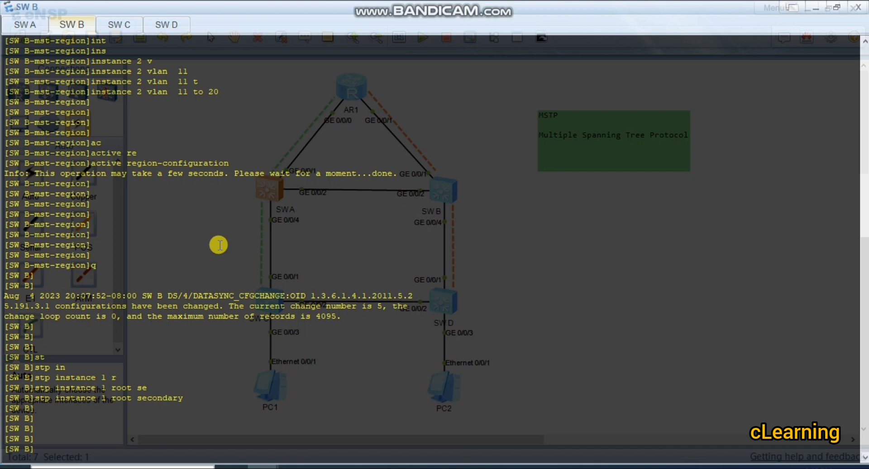
Step: Set SW B as the primary root for MST instance 2
{"action": "type", "text": "st"}
{"action": "key", "text": "Tab"}
{"action": "type", "text": "in"}
{"action": "key", "text": "Tab"}
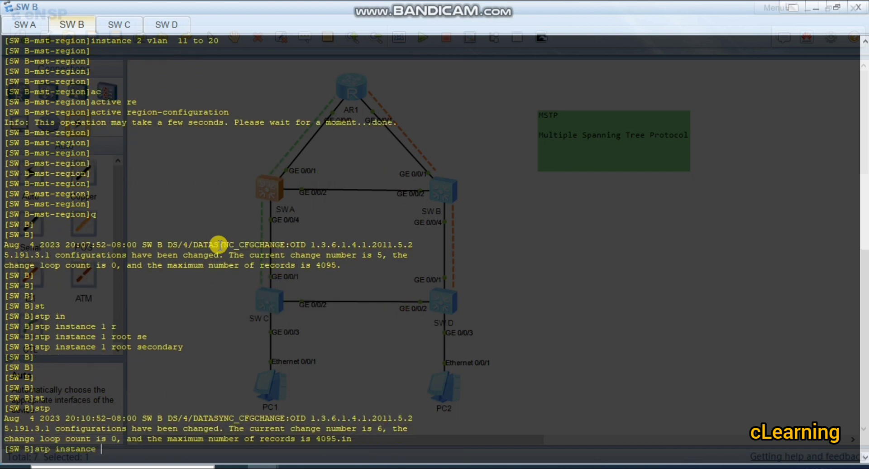
{"action": "type", "text": "2 rp"}
{"action": "key", "text": "BackSpace"}
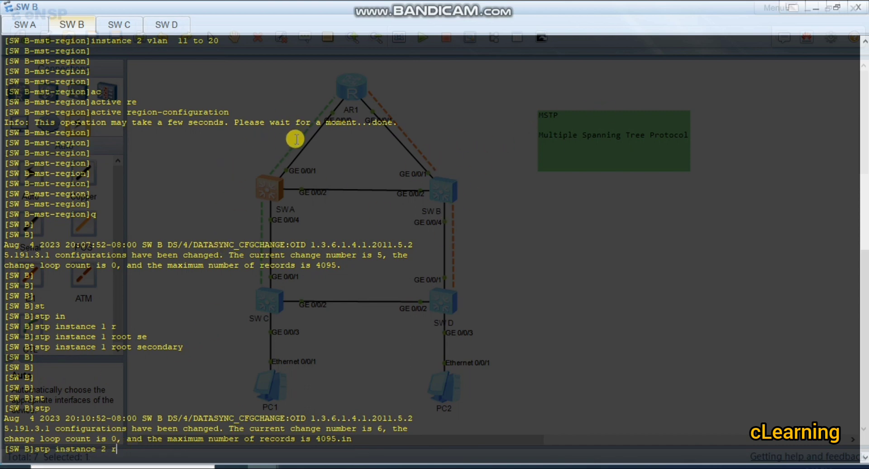
{"action": "key", "text": "BackSpace"}
{"action": "type", "text": "r"}
{"action": "key", "text": "Tab"}
{"action": "type", "text": "p"}
{"action": "key", "text": "Tab"}
{"action": "key", "text": "Return"}
{"action": "key", "text": "Return"}
{"action": "key", "text": "Return"}
{"action": "key", "text": "Return"}
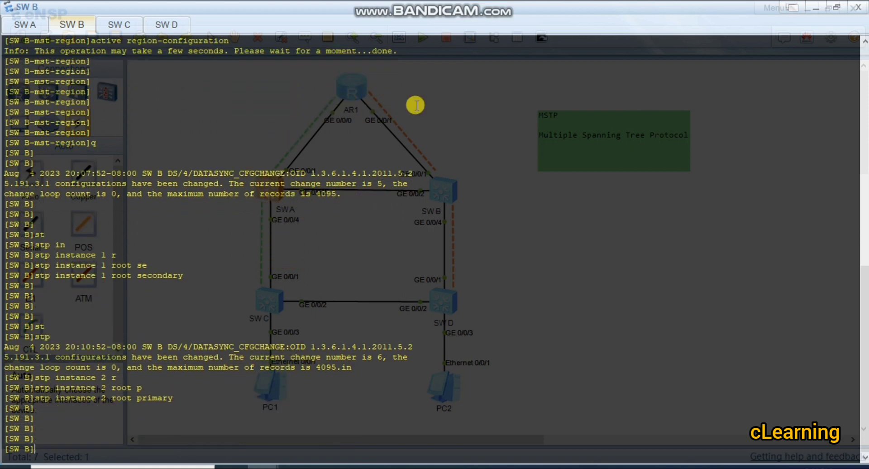
Step: Set SW A as the secondary root for MST instance 2 and go back to the topology view
{"action": "left_click", "coordinate": [25, 24]}
{"action": "key", "text": "Return"}
{"action": "key", "text": "Return"}
{"action": "key", "text": "Return"}
{"action": "key", "text": "Return"}
{"action": "key", "text": "Return"}
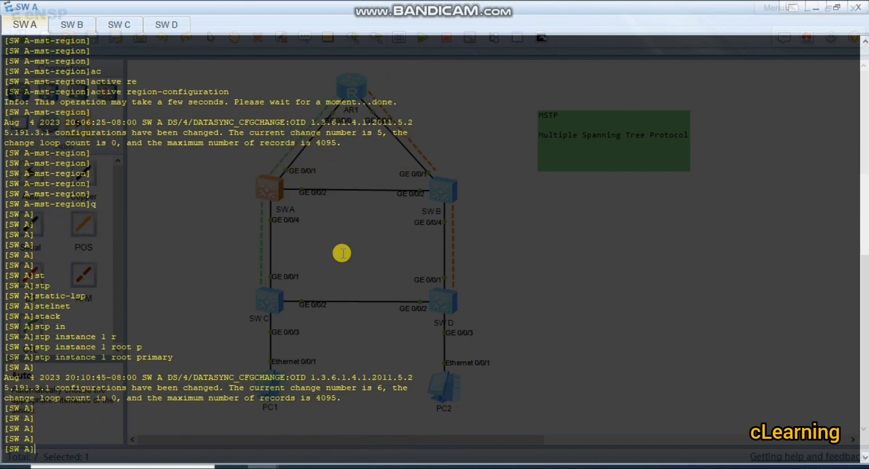
{"action": "type", "text": "st"}
{"action": "key", "text": "Tab"}
{"action": "type", "text": "in"}
{"action": "key", "text": "Tab"}
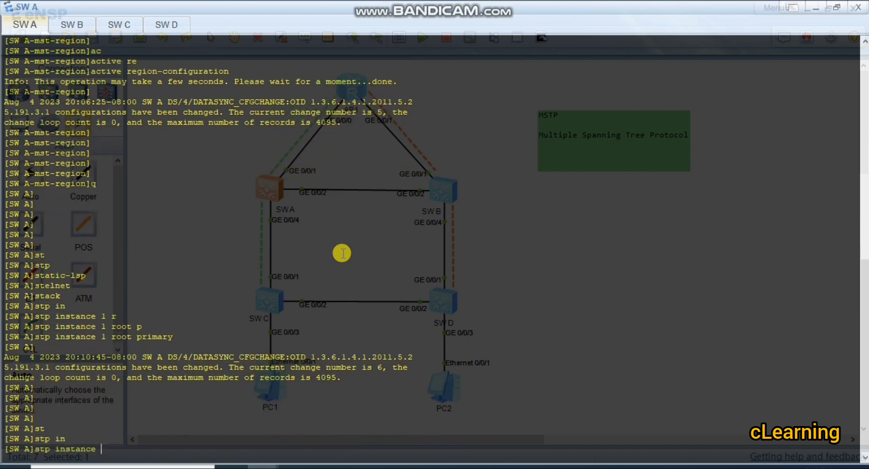
{"action": "type", "text": "2 r"}
{"action": "key", "text": "Tab"}
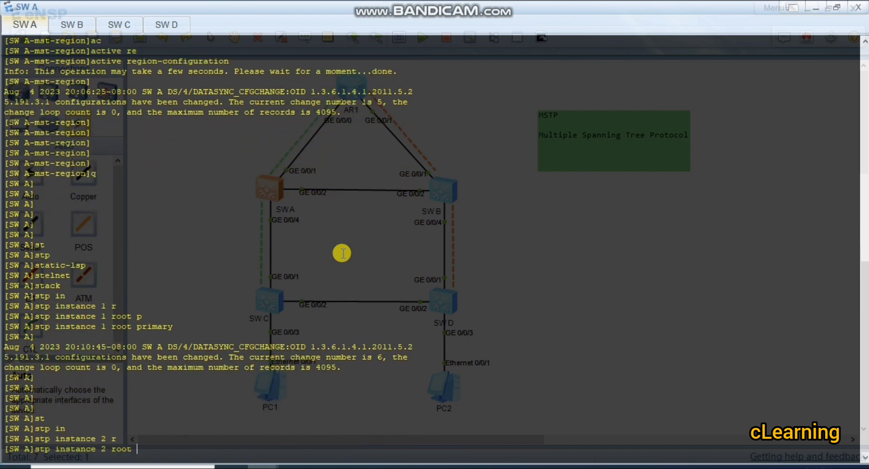
{"action": "type", "text": "se"}
{"action": "key", "text": "Tab"}
{"action": "key", "text": "Return"}
{"action": "key", "text": "Return"}
{"action": "key", "text": "Return"}
{"action": "key", "text": "Return"}
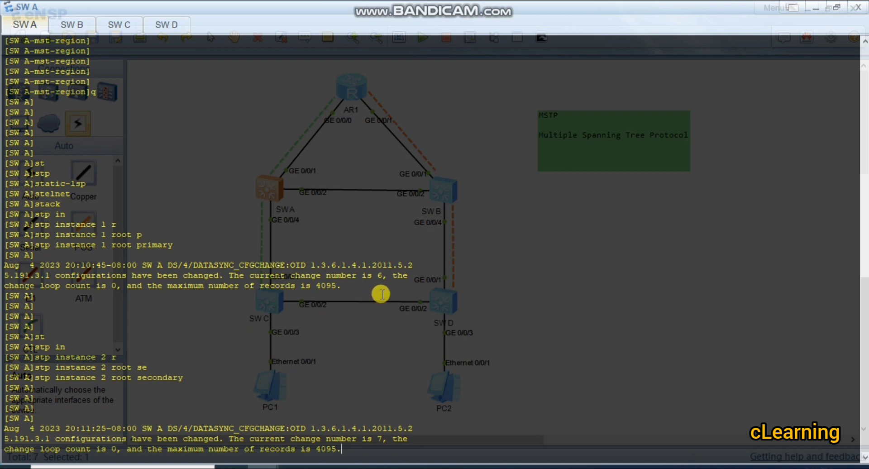
{"action": "left_click", "coordinate": [813, 10]}
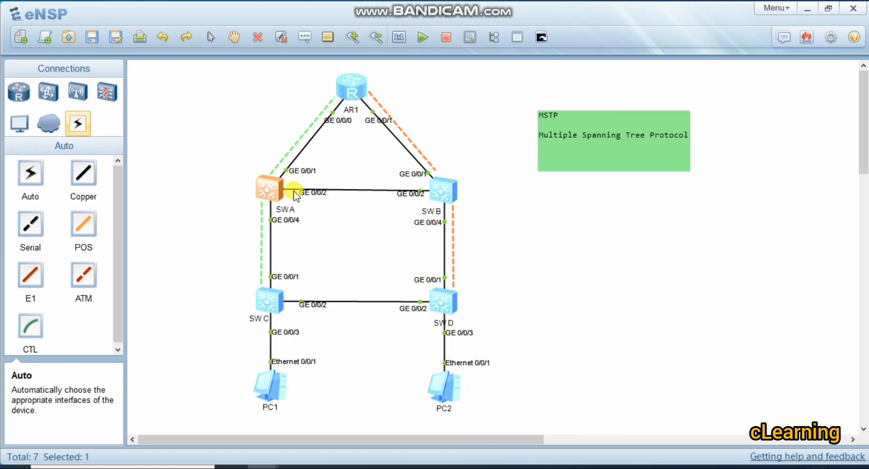
Step: Set the STP path-cost standard to legacy on SW A
{"action": "double_click", "coordinate": [264, 181]}
{"action": "key", "text": "Return"}
{"action": "key", "text": "Return"}
{"action": "key", "text": "Return"}
{"action": "key", "text": "Return"}
{"action": "key", "text": "Return"}
{"action": "key", "text": "Return"}
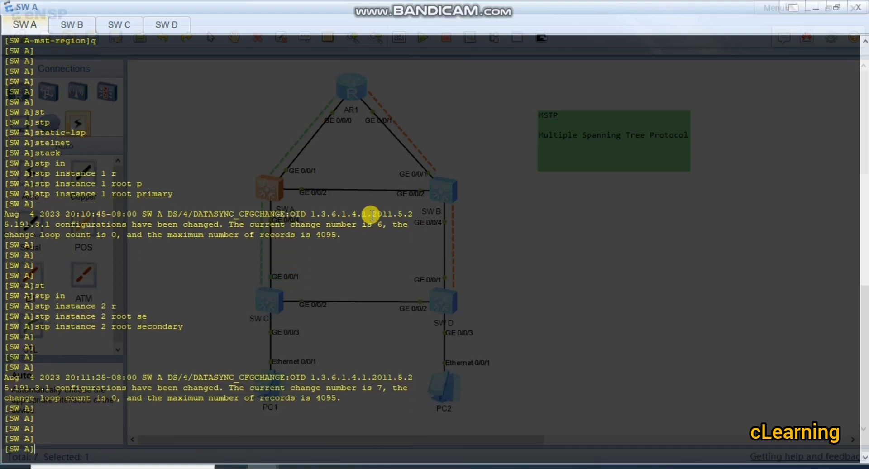
{"action": "type", "text": "st"}
{"action": "key", "text": "Tab"}
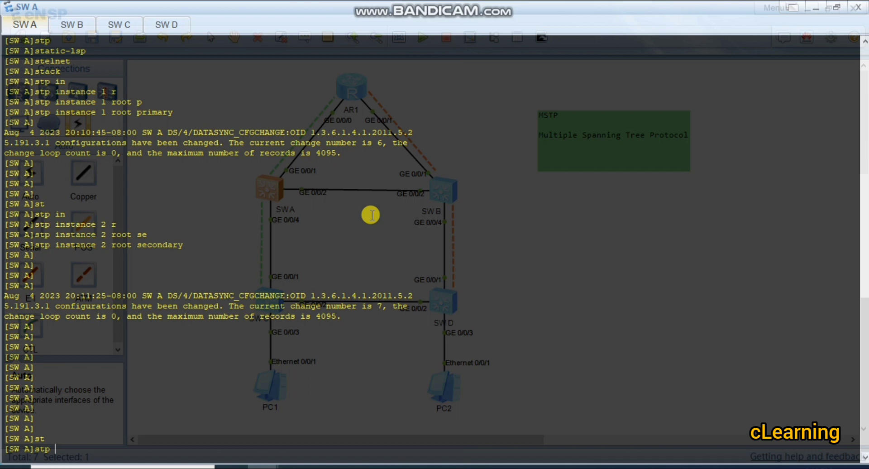
{"action": "type", "text": "pa"}
{"action": "key", "text": "Tab"}
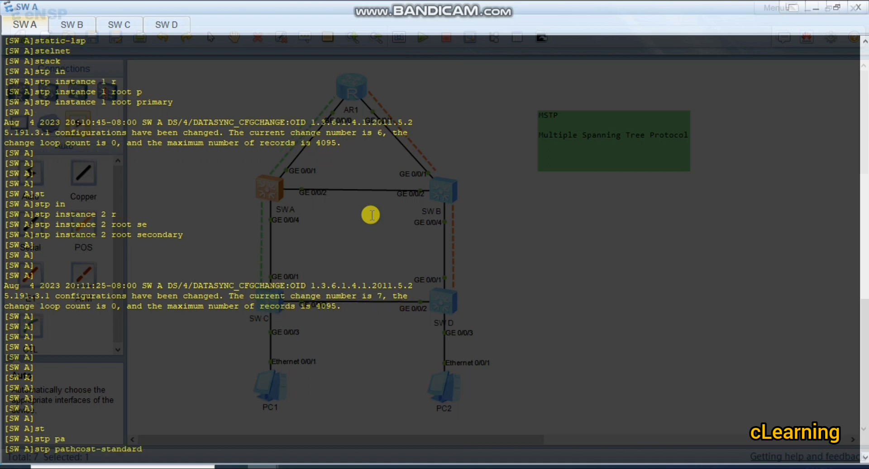
{"action": "type", "text": "la"}
{"action": "key", "text": "Tab"}
{"action": "key", "text": "Return"}
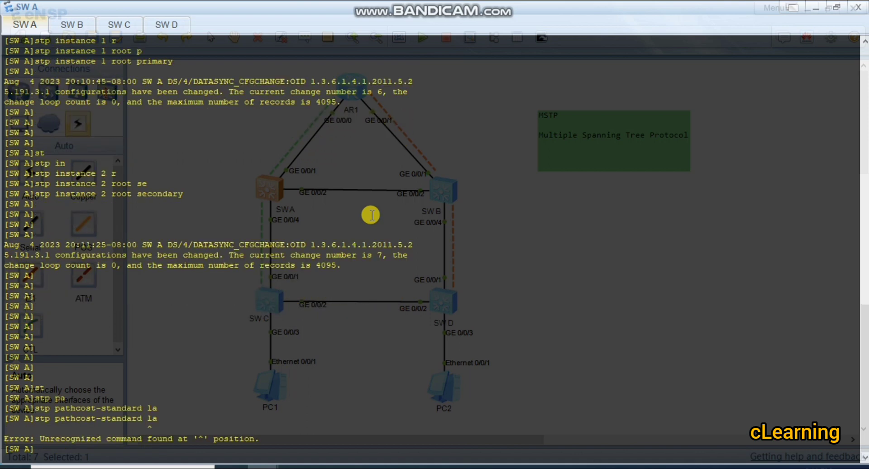
{"action": "key", "text": "Up"}
{"action": "key", "text": "BackSpace"}
{"action": "type", "text": "e"}
{"action": "key", "text": "Tab"}
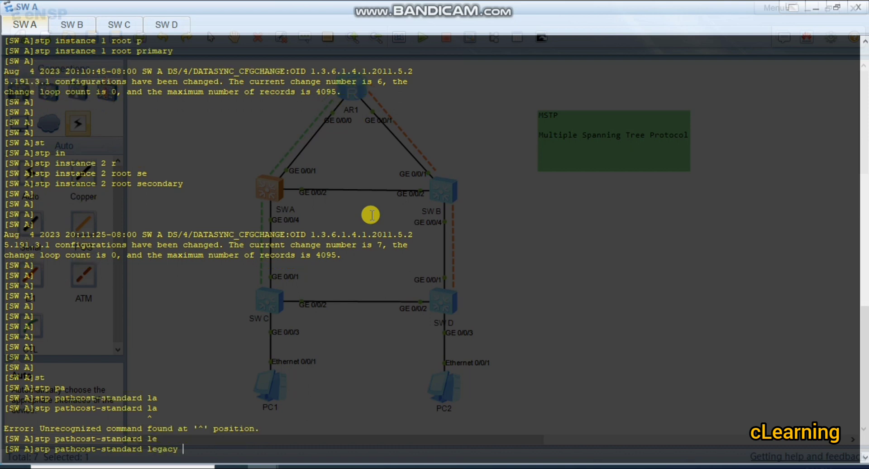
{"action": "key", "text": "Return"}
{"action": "key", "text": "Return"}
{"action": "key", "text": "Return"}
{"action": "key", "text": "Return"}
{"action": "key", "text": "Return"}
{"action": "key", "text": "Return"}
{"action": "key", "text": "Return"}
{"action": "key", "text": "Return"}
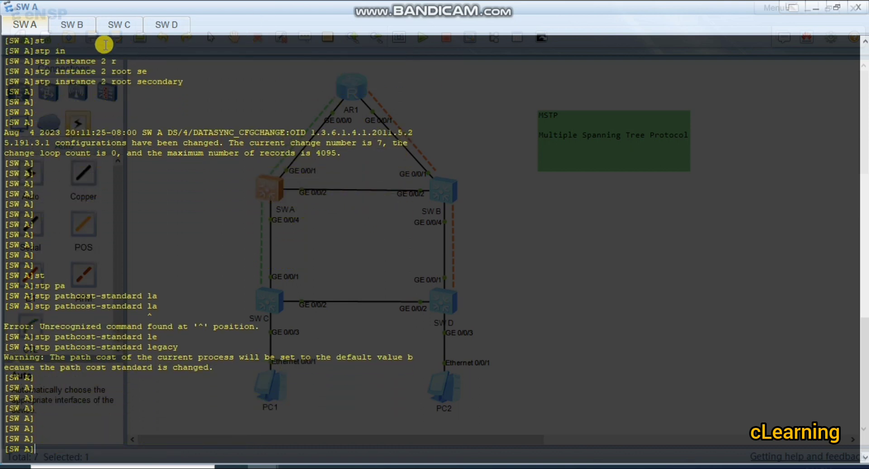
Step: Set the STP path-cost standard to legacy on SW B
{"action": "left_click", "coordinate": [77, 24]}
{"action": "key", "text": "Return"}
{"action": "key", "text": "Return"}
{"action": "key", "text": "Return"}
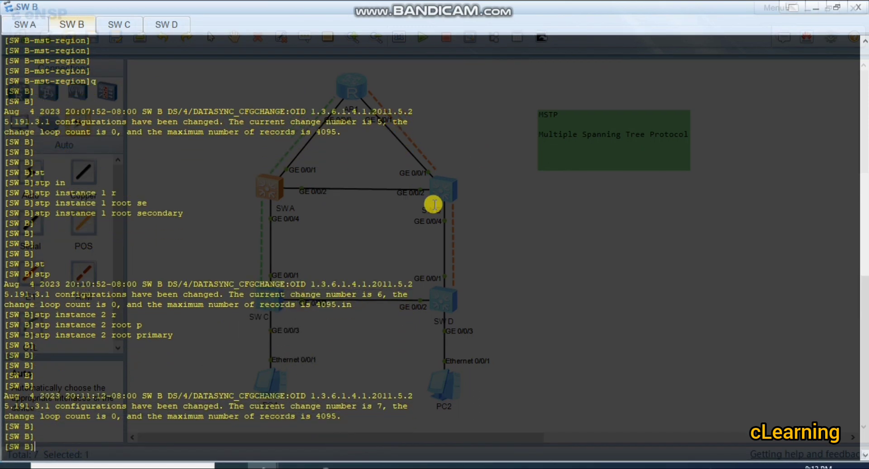
{"action": "type", "text": "st"}
{"action": "key", "text": "Tab"}
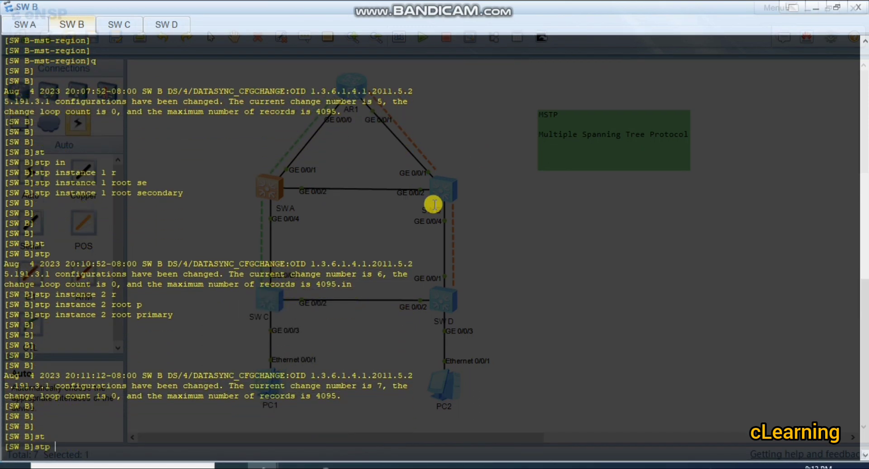
{"action": "type", "text": "p"}
{"action": "key", "text": "Tab"}
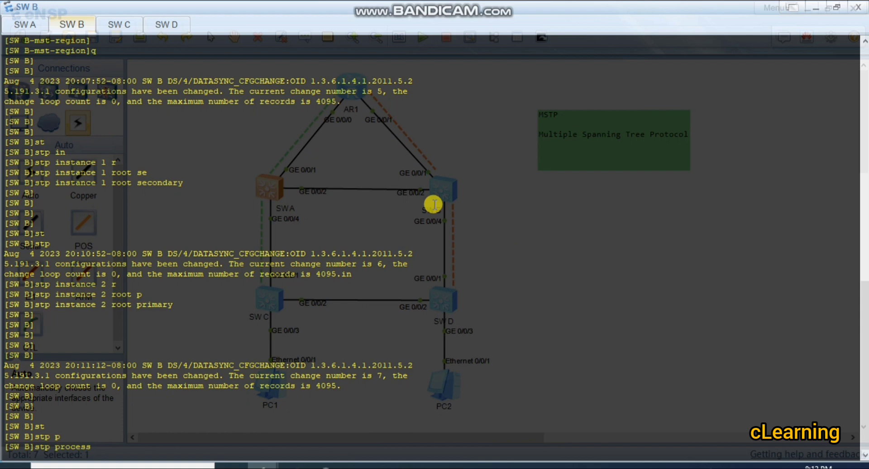
{"action": "key", "text": "Tab"}
{"action": "key", "text": "Tab"}
{"action": "type", "text": "le"}
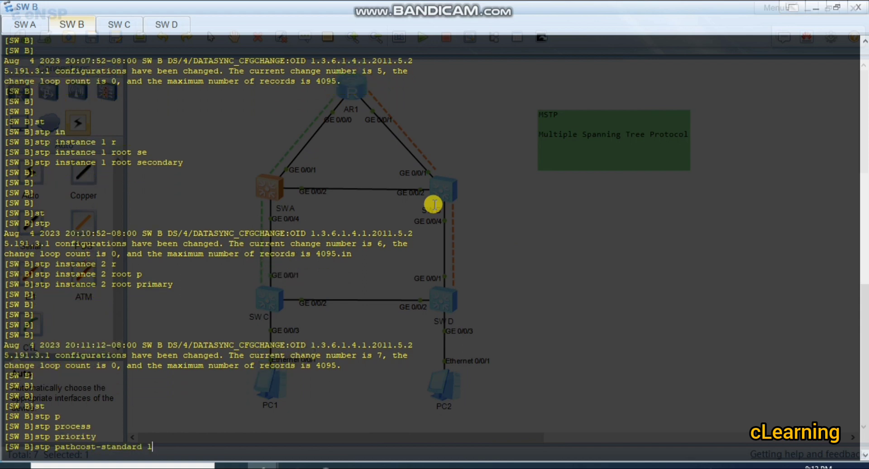
{"action": "key", "text": "Tab"}
{"action": "key", "text": "Return"}
{"action": "key", "text": "Return"}
{"action": "key", "text": "Return"}
{"action": "key", "text": "Return"}
{"action": "key", "text": "Return"}
{"action": "key", "text": "Return"}
{"action": "key", "text": "Return"}
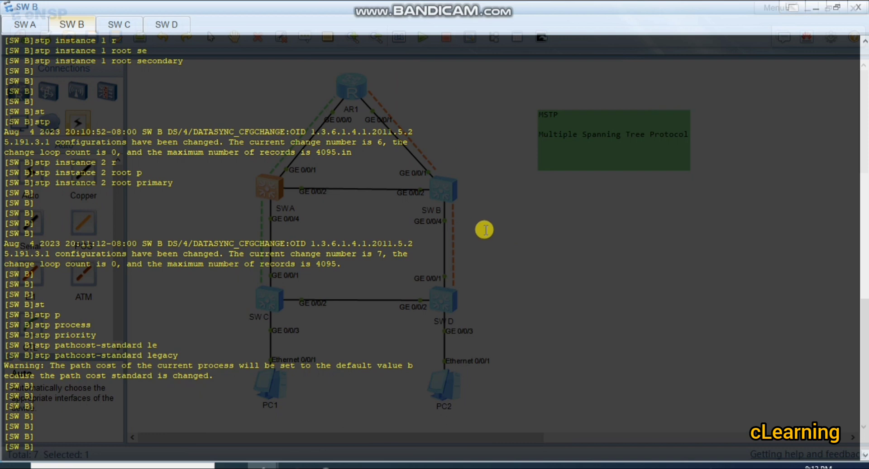
Step: Set the STP path-cost standard to legacy on SW C
{"action": "left_click", "coordinate": [116, 27]}
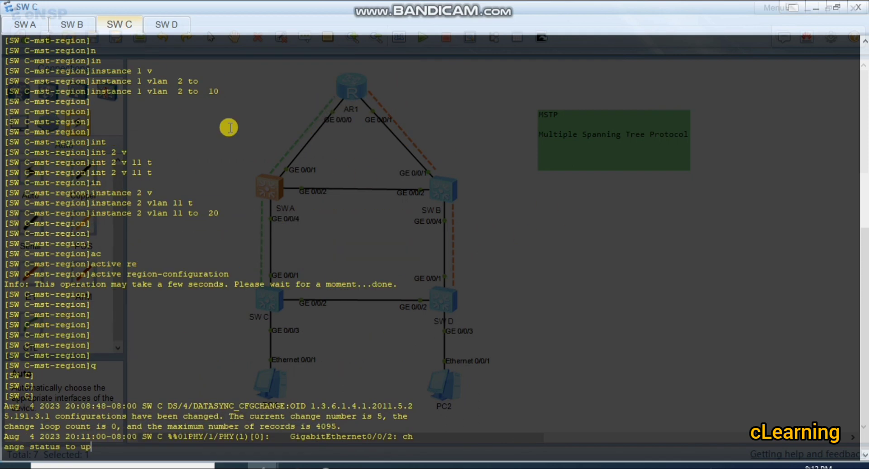
{"action": "key", "text": "Return"}
{"action": "key", "text": "Return"}
{"action": "key", "text": "Return"}
{"action": "key", "text": "Return"}
{"action": "key", "text": "Return"}
{"action": "key", "text": "Return"}
{"action": "key", "text": "Return"}
{"action": "key", "text": "Return"}
{"action": "key", "text": "Return"}
{"action": "key", "text": "Return"}
{"action": "key", "text": "Return"}
{"action": "key", "text": "Return"}
{"action": "key", "text": "Return"}
{"action": "key", "text": "Return"}
{"action": "key", "text": "Return"}
{"action": "key", "text": "Return"}
{"action": "key", "text": "Return"}
{"action": "key", "text": "Return"}
{"action": "type", "text": "st"}
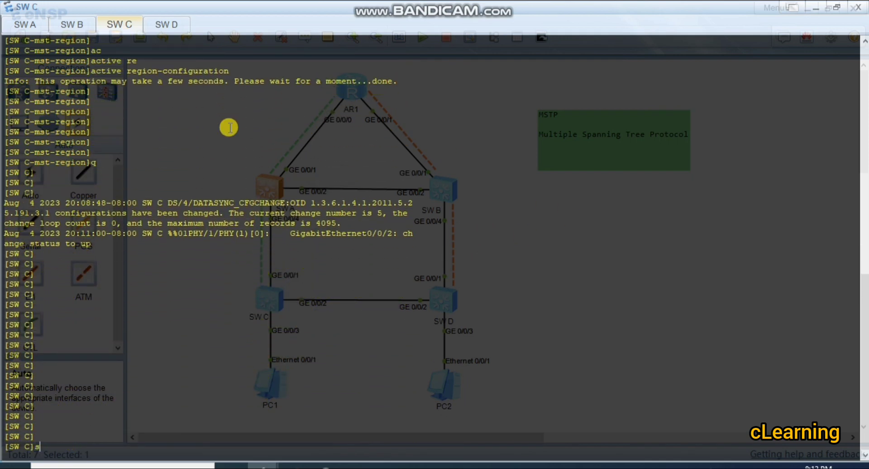
{"action": "key", "text": "Tab"}
{"action": "type", "text": "pa"}
{"action": "key", "text": "Tab"}
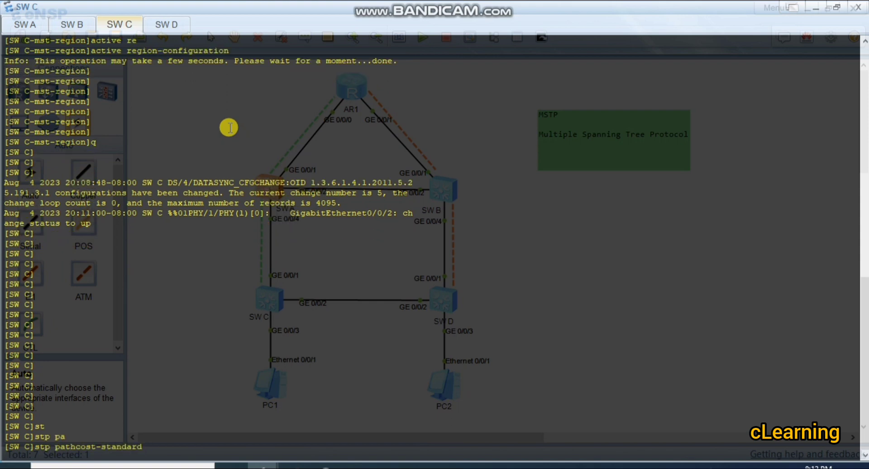
{"action": "type", "text": "le"}
{"action": "key", "text": "Tab"}
{"action": "key", "text": "Return"}
{"action": "key", "text": "Return"}
{"action": "key", "text": "Return"}
{"action": "key", "text": "Return"}
{"action": "key", "text": "Return"}
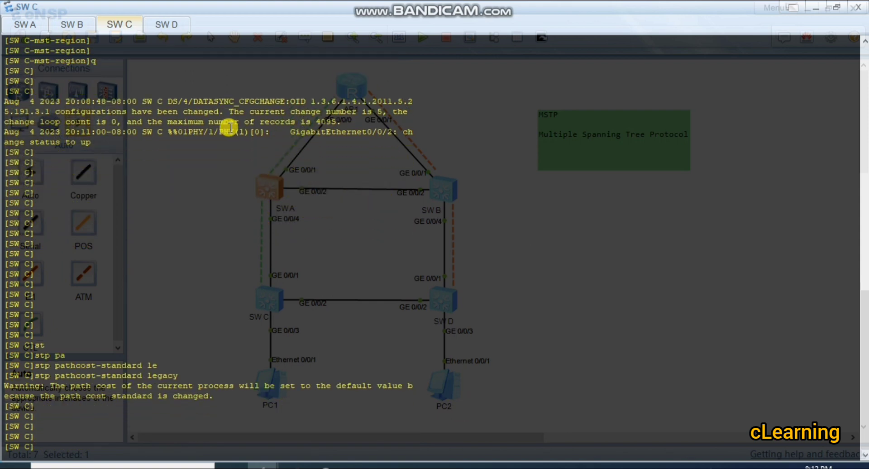
{"action": "type", "text": "int"}
{"action": "key", "text": "Tab"}
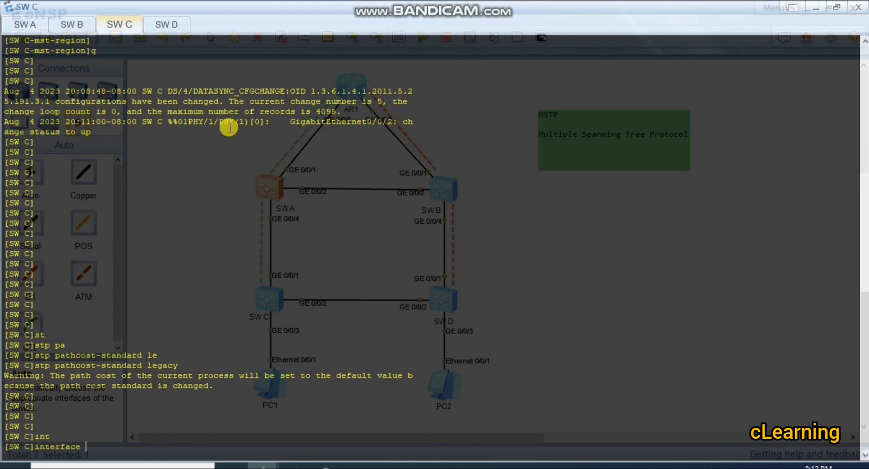
{"action": "type", "text": "g"}
{"action": "key", "text": "Tab"}
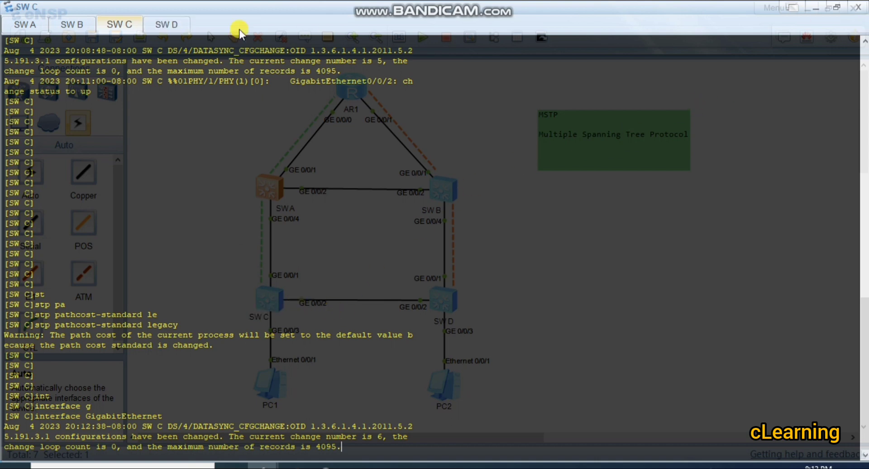
{"action": "key", "text": "Return"}
{"action": "key", "text": "Return"}
{"action": "key", "text": "Return"}
{"action": "key", "text": "Return"}
{"action": "key", "text": "Return"}
{"action": "key", "text": "Return"}
{"action": "key", "text": "Return"}
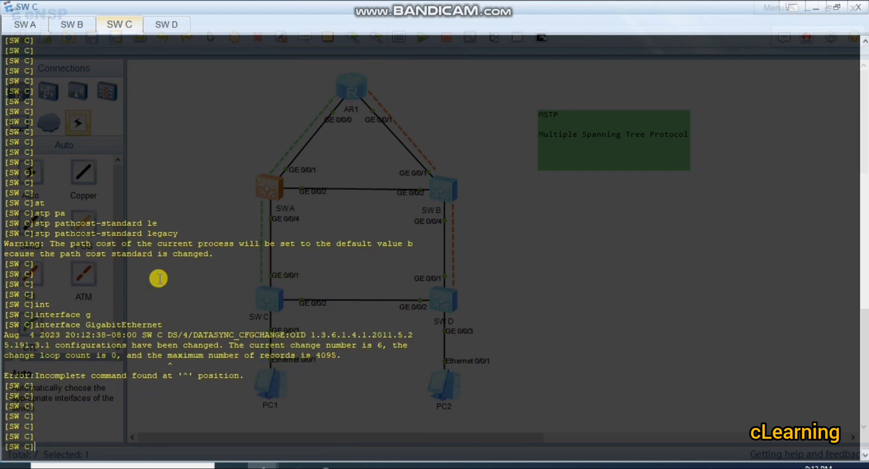
Step: Enter the interface view of GigabitEthernet 0/0/2 on SW C
{"action": "type", "text": "int"}
{"action": "key", "text": "Tab"}
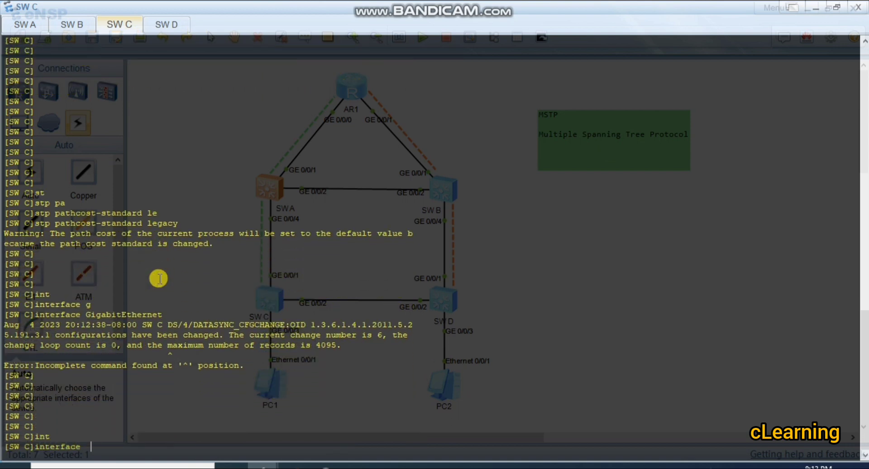
{"action": "type", "text": "g"}
{"action": "key", "text": "Tab"}
{"action": "type", "text": "0/0/2"}
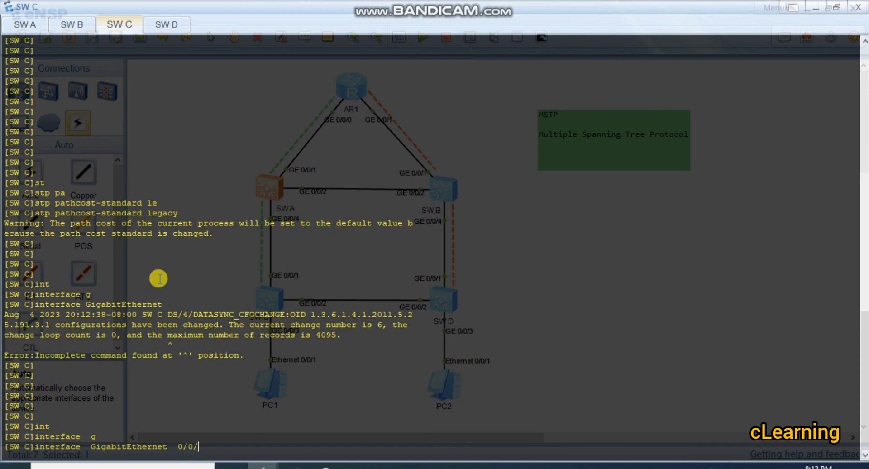
{"action": "key", "text": "Return"}
{"action": "key", "text": "Return"}
{"action": "key", "text": "Return"}
{"action": "key", "text": "Return"}
{"action": "key", "text": "Return"}
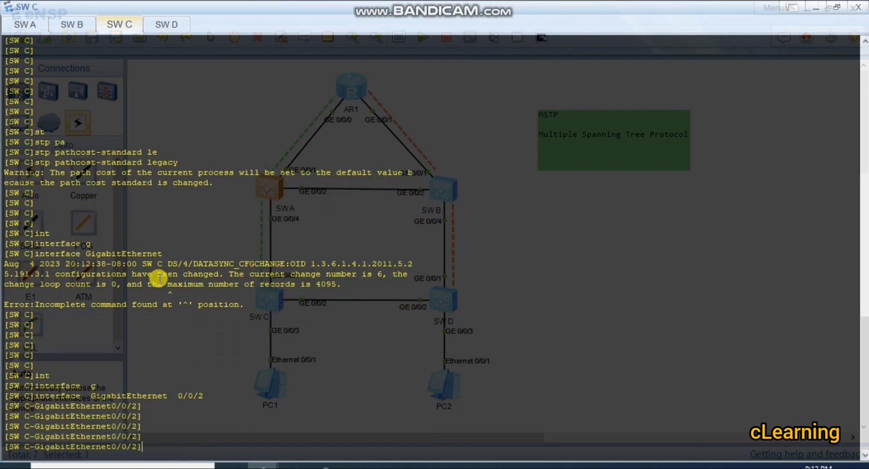
Step: Set the STP instance 1 cost to 20000 on SW C's GigabitEthernet 0/0/2 and return to the system view
{"action": "type", "text": "st"}
{"action": "key", "text": "Tab"}
{"action": "type", "text": "in"}
{"action": "key", "text": "Tab"}
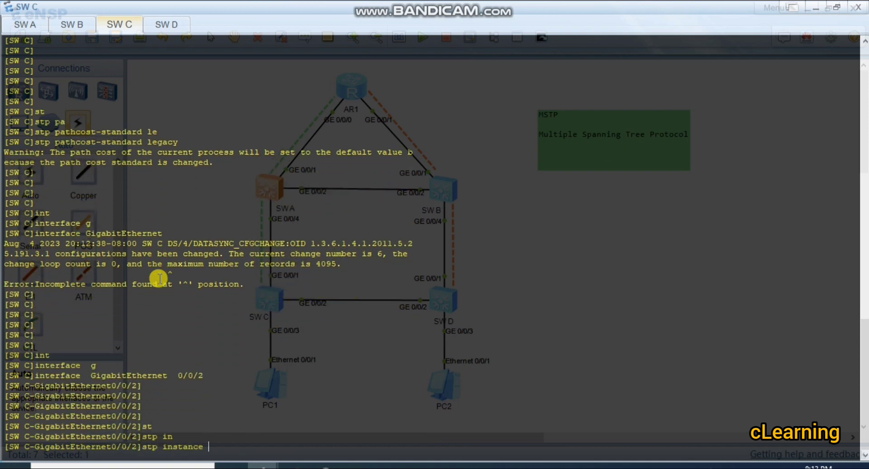
{"action": "type", "text": "1 c"}
{"action": "key", "text": "Tab"}
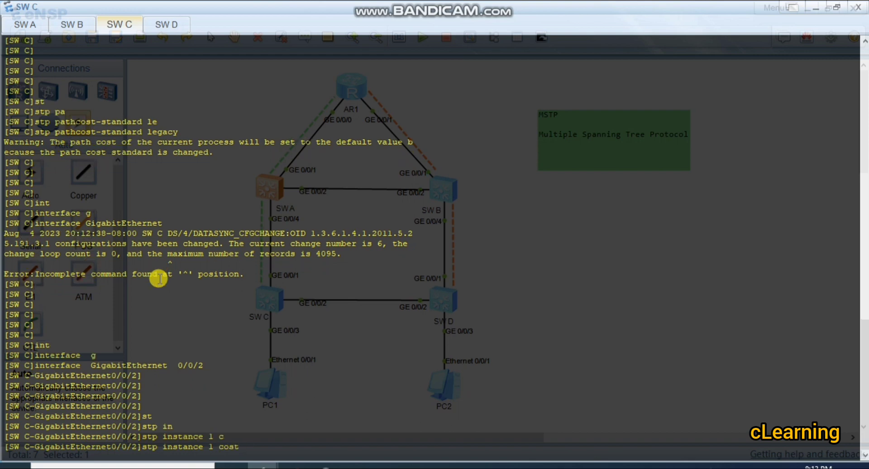
{"action": "type", "text": "20000"}
{"action": "key", "text": "Return"}
{"action": "key", "text": "Return"}
{"action": "key", "text": "Return"}
{"action": "key", "text": "Return"}
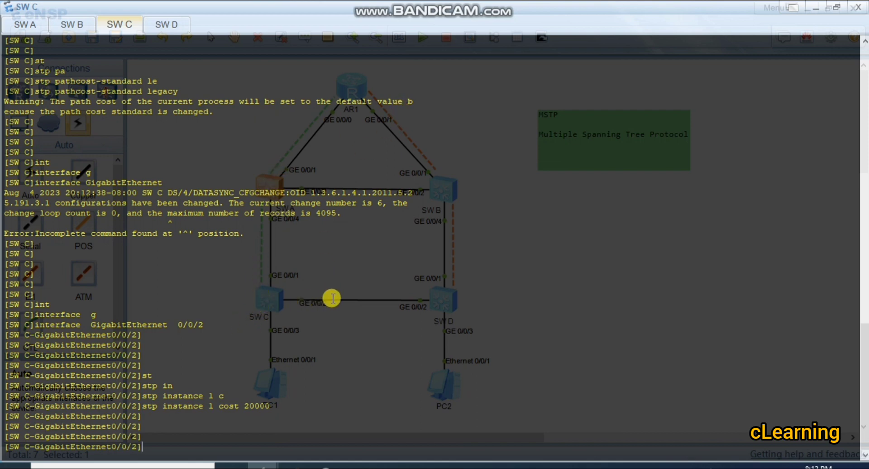
{"action": "type", "text": "q"}
{"action": "key", "text": "Return"}
{"action": "key", "text": "Return"}
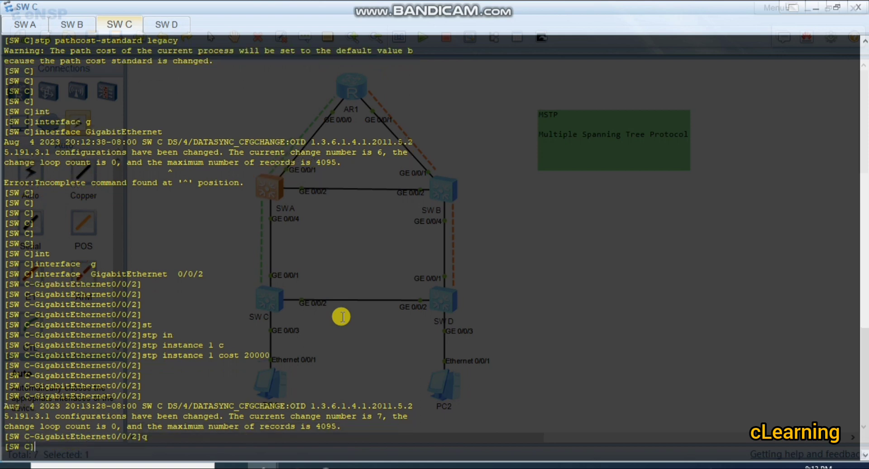
Step: Set the STP path-cost standard to legacy on SW D
{"action": "left_click", "coordinate": [174, 26]}
{"action": "key", "text": "Return"}
{"action": "key", "text": "Return"}
{"action": "key", "text": "Return"}
{"action": "key", "text": "Return"}
{"action": "key", "text": "Return"}
{"action": "key", "text": "Return"}
{"action": "key", "text": "Return"}
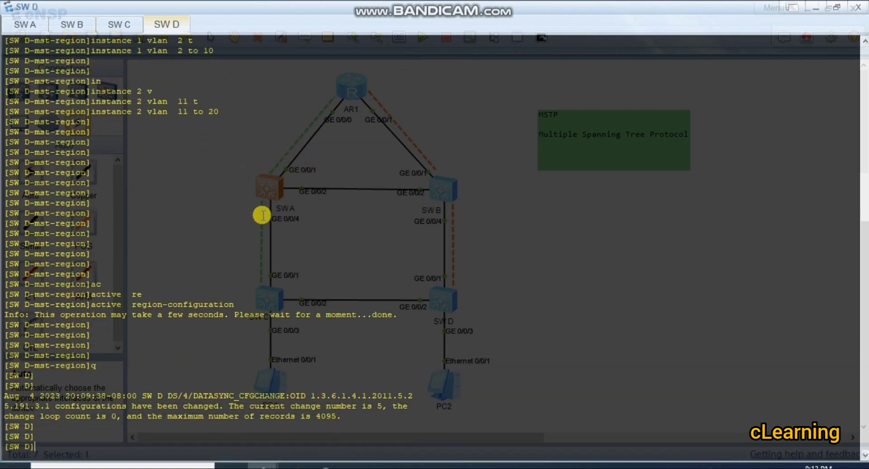
{"action": "type", "text": "st"}
{"action": "key", "text": "Tab"}
{"action": "type", "text": "pat"}
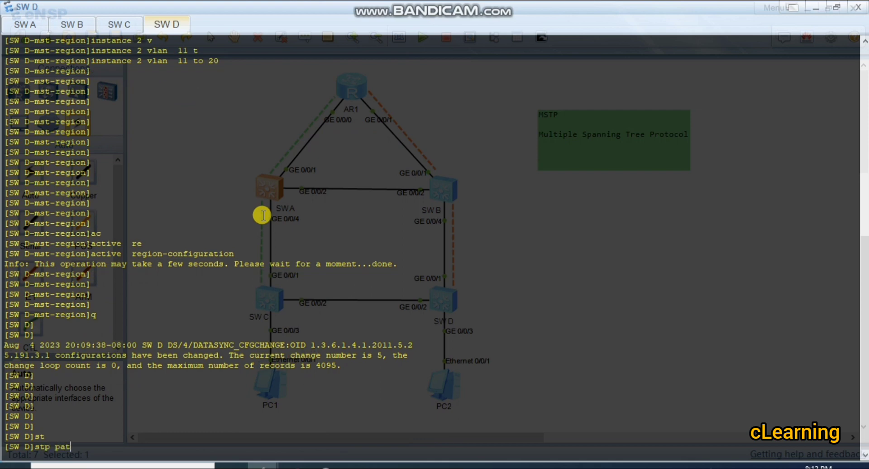
{"action": "key", "text": "Tab"}
{"action": "type", "text": "h"}
{"action": "key", "text": "BackSpace"}
{"action": "type", "text": "l"}
{"action": "key", "text": "Tab"}
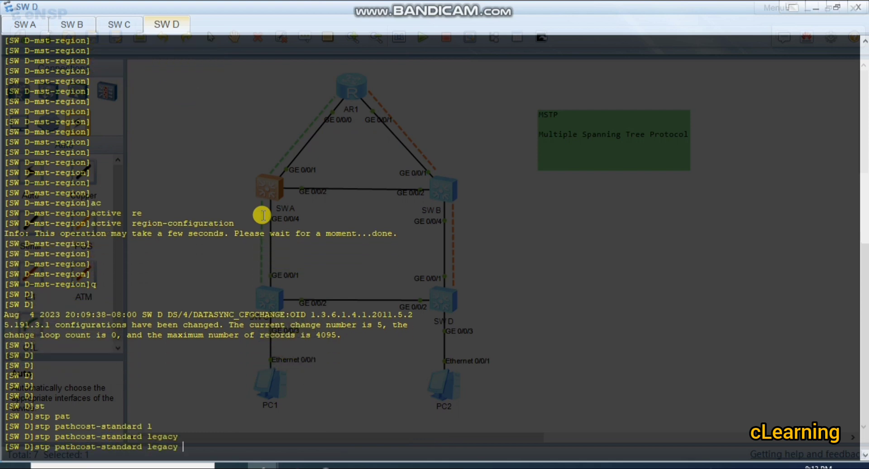
{"action": "key", "text": "Return"}
{"action": "key", "text": "Return"}
{"action": "key", "text": "Return"}
{"action": "key", "text": "Return"}
{"action": "key", "text": "Return"}
{"action": "key", "text": "Return"}
{"action": "key", "text": "Return"}
{"action": "key", "text": "Return"}
Step: Enter the interface view of GigabitEthernet 0/0/2 on SW D
{"action": "type", "text": "int"}
{"action": "key", "text": "Tab"}
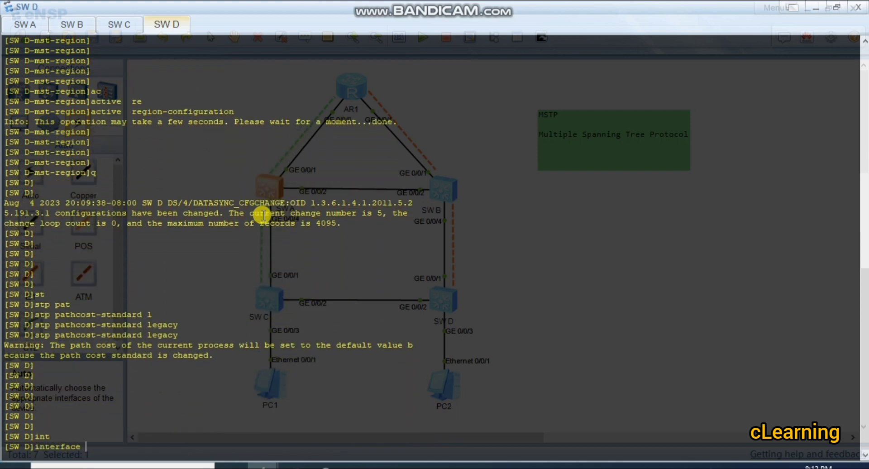
{"action": "type", "text": "g"}
{"action": "key", "text": "Tab"}
{"action": "type", "text": "0/0/2"}
{"action": "key", "text": "Return"}
{"action": "key", "text": "Return"}
{"action": "key", "text": "Return"}
{"action": "key", "text": "Return"}
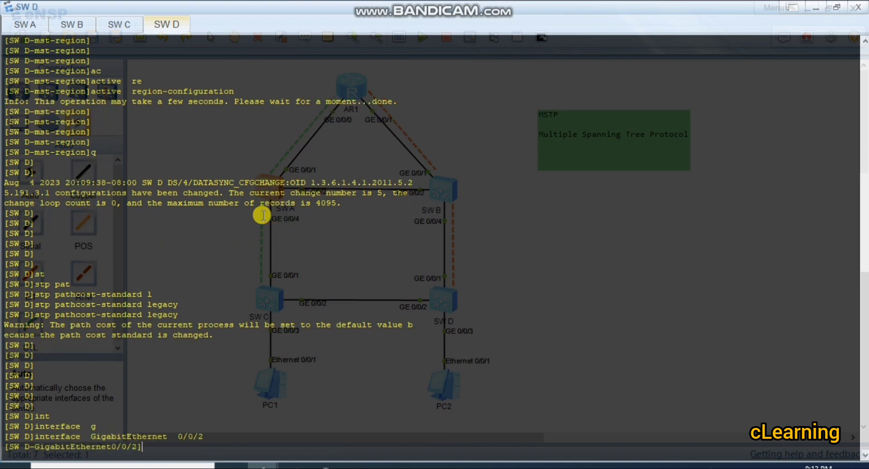
Step: Set the STP instance 1 cost to 20000 on SW D's GigabitEthernet 0/0/2
{"action": "type", "text": "s"}
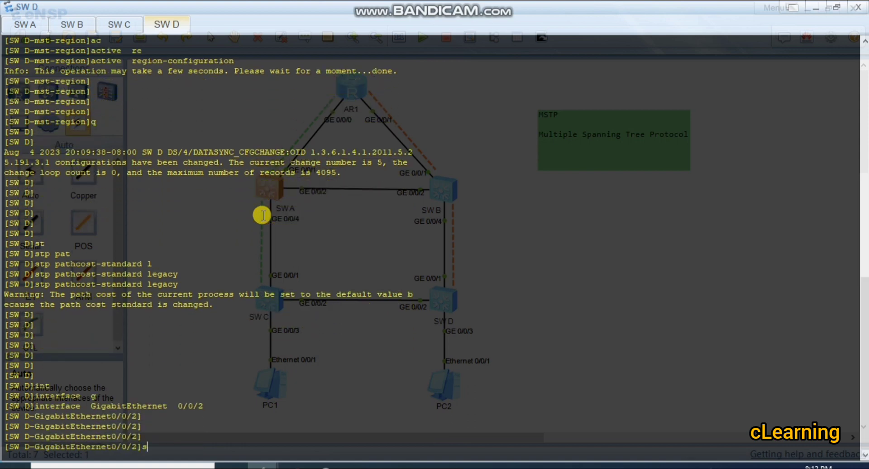
{"action": "type", "text": "t"}
{"action": "key", "text": "Tab"}
{"action": "type", "text": "in"}
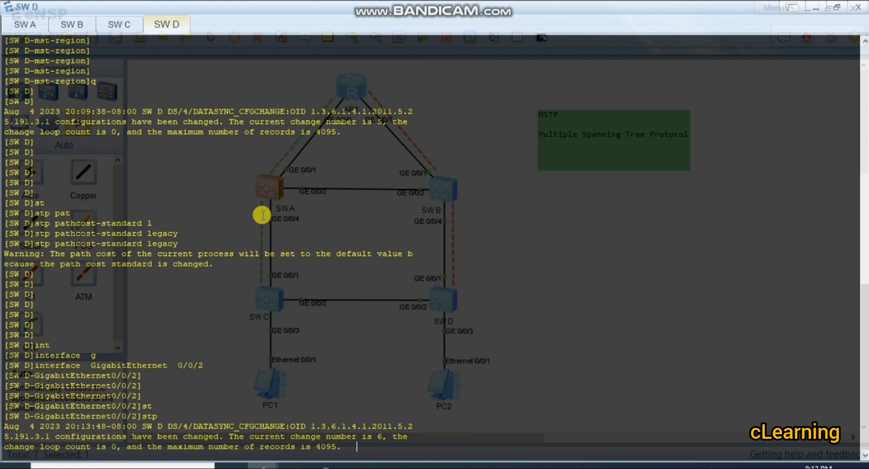
{"action": "key", "text": "Tab"}
{"action": "type", "text": "1 "}
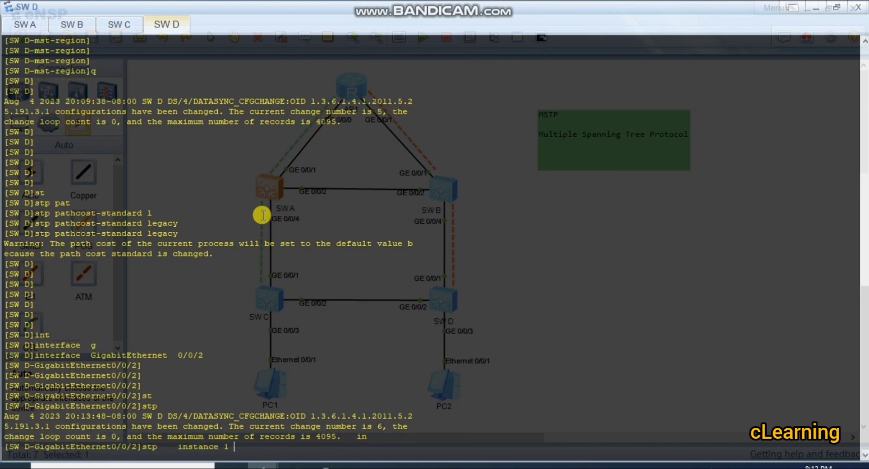
{"action": "type", "text": "c"}
{"action": "key", "text": "Tab"}
{"action": "type", "text": "20000"}
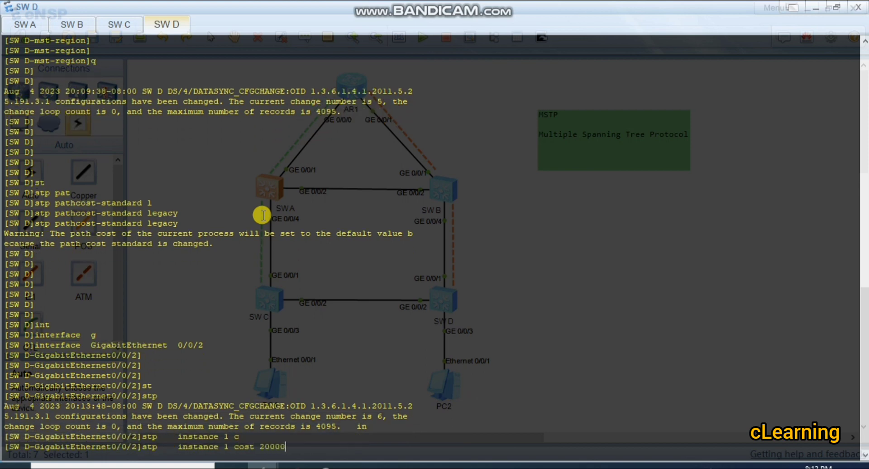
{"action": "key", "text": "Return"}
{"action": "key", "text": "Return"}
{"action": "key", "text": "Return"}
{"action": "key", "text": "Return"}
{"action": "key", "text": "Return"}
{"action": "key", "text": "Return"}
{"action": "key", "text": "Return"}
{"action": "key", "text": "Return"}
{"action": "key", "text": "Return"}
{"action": "key", "text": "Return"}
{"action": "key", "text": "Return"}
{"action": "key", "text": "Return"}
{"action": "key", "text": "Return"}
{"action": "key", "text": "Return"}
{"action": "key", "text": "Return"}
{"action": "key", "text": "Return"}
{"action": "key", "text": "Return"}
{"action": "key", "text": "Return"}
{"action": "key", "text": "Return"}
{"action": "key", "text": "Return"}
{"action": "key", "text": "Return"}
{"action": "key", "text": "Return"}
{"action": "key", "text": "Return"}
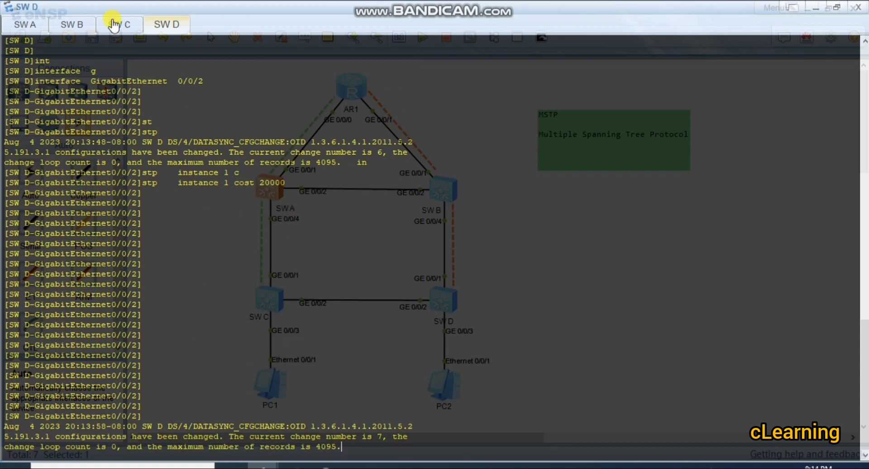
Step: Enable STP globally on SW A
{"action": "left_click", "coordinate": [36, 24]}
{"action": "key", "text": "Return"}
{"action": "key", "text": "Return"}
{"action": "key", "text": "Return"}
{"action": "key", "text": "Return"}
{"action": "key", "text": "Return"}
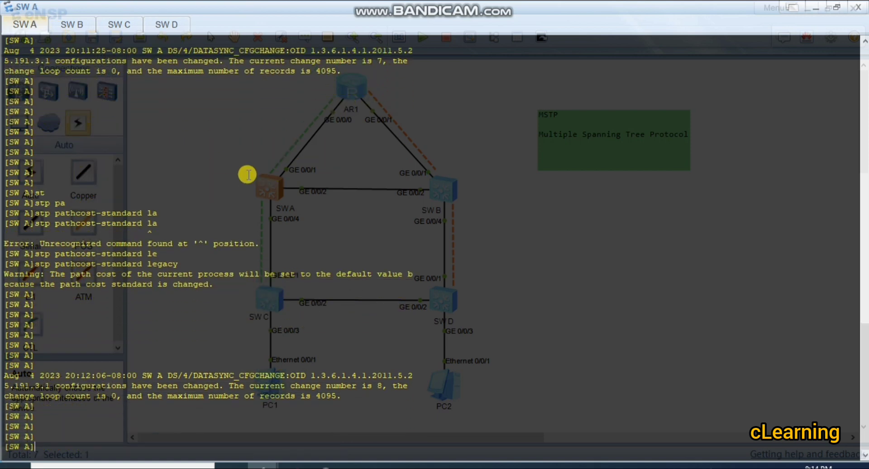
{"action": "type", "text": "st"}
{"action": "key", "text": "Tab"}
{"action": "type", "text": "en"}
{"action": "key", "text": "Tab"}
Step: Enable STP globally on SW B
{"action": "left_click", "coordinate": [72, 24]}
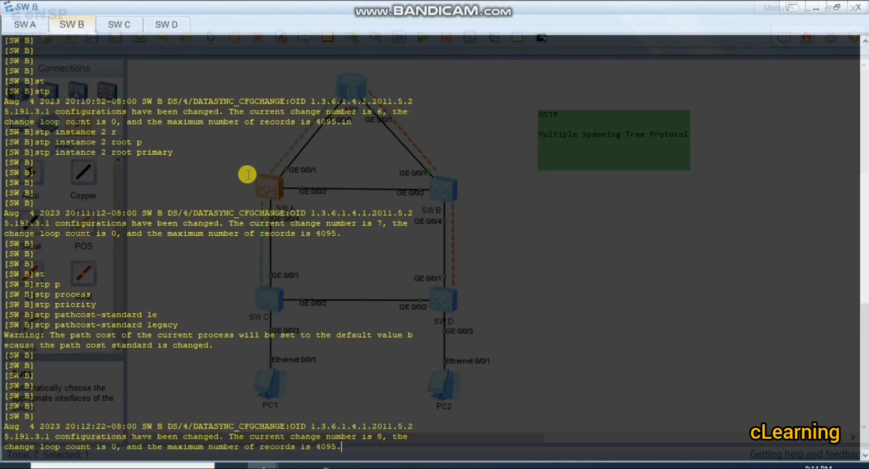
{"action": "key", "text": "Return"}
{"action": "key", "text": "Return"}
{"action": "type", "text": "st"}
{"action": "key", "text": "Tab"}
{"action": "type", "text": "en"}
{"action": "key", "text": "Tab"}
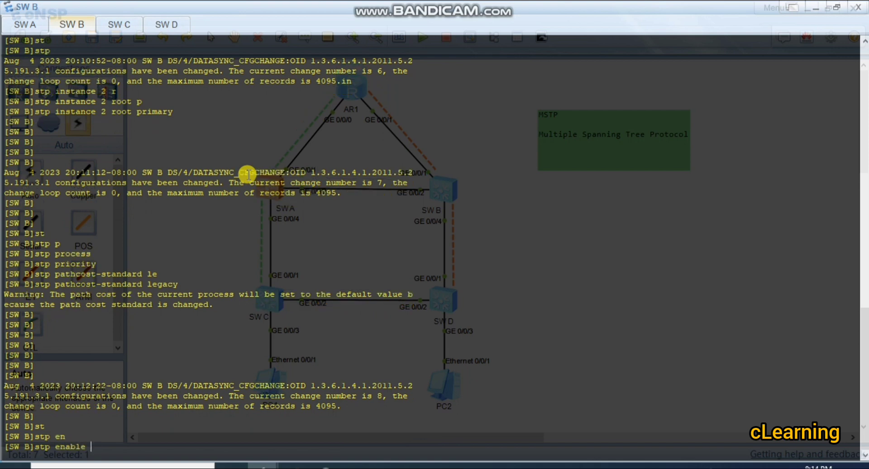
{"action": "key", "text": "Return"}
{"action": "key", "text": "Return"}
{"action": "key", "text": "Return"}
Step: Enable STP globally on SW C and switch to the SW D console
{"action": "key", "text": "ctrl+Tab"}
{"action": "type", "text": "st"}
{"action": "key", "text": "Tab"}
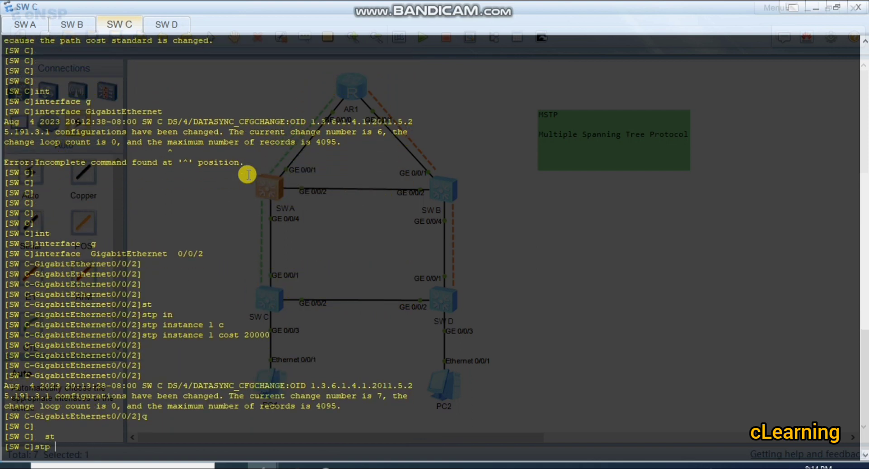
{"action": "type", "text": "en"}
{"action": "key", "text": "Tab"}
{"action": "key", "text": "Return"}
{"action": "key", "text": "Return"}
{"action": "key", "text": "Return"}
{"action": "key", "text": "ctrl+Tab"}
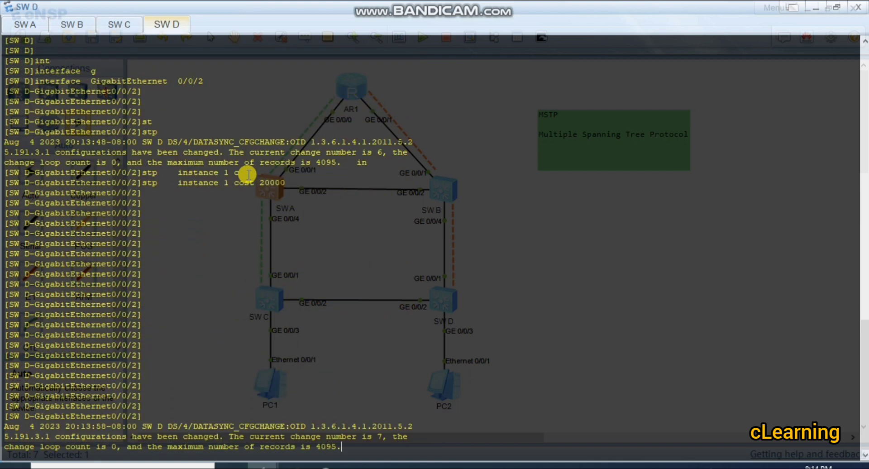
Step: Leave the GigabitEthernet 0/0/2 view and enable STP globally on SW D
{"action": "key", "text": "Return"}
{"action": "key", "text": "Return"}
{"action": "key", "text": "Return"}
{"action": "key", "text": "Return"}
{"action": "type", "text": "q"}
{"action": "key", "text": "Return"}
{"action": "key", "text": "Return"}
{"action": "key", "text": "Return"}
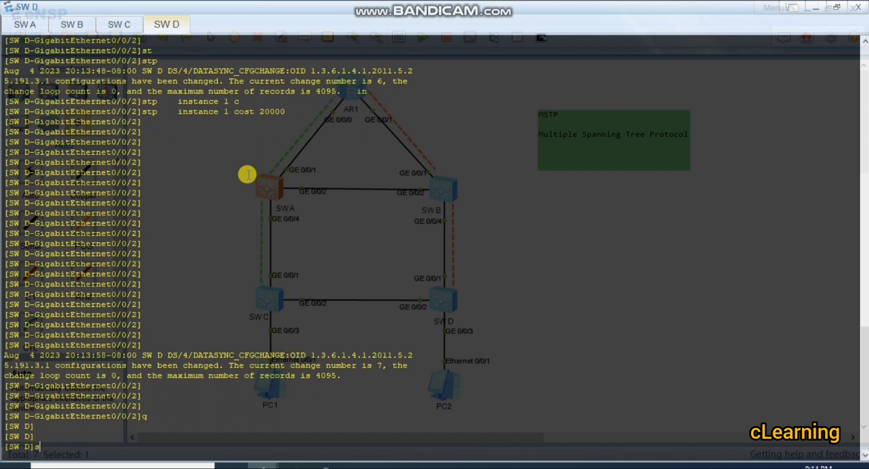
{"action": "type", "text": "st"}
{"action": "key", "text": "Tab"}
{"action": "type", "text": "en"}
{"action": "key", "text": "Tab"}
{"action": "key", "text": "Return"}
{"action": "key", "text": "Return"}
{"action": "key", "text": "Return"}
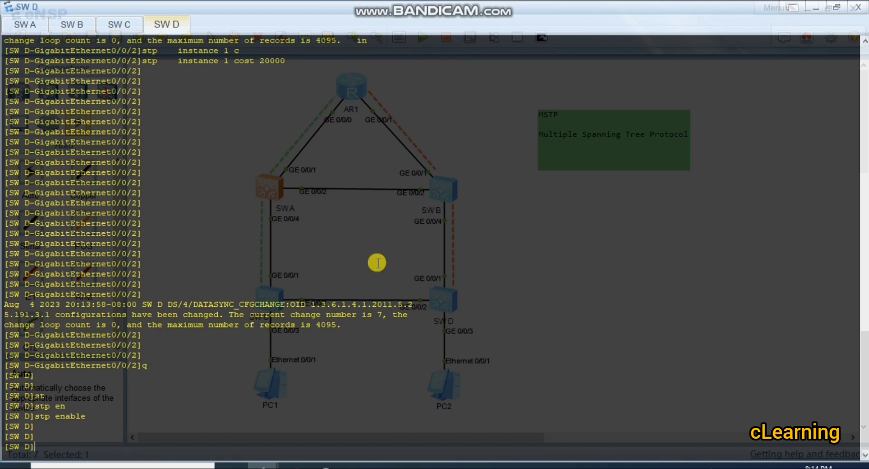
Step: Switch to the SW C console and enter the GigabitEthernet 0/0/2 interface view
{"action": "left_click", "coordinate": [816, 8]}
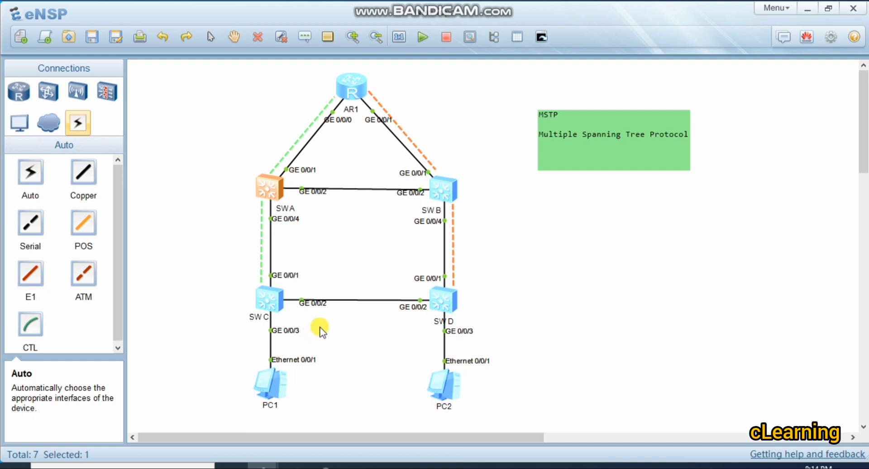
{"action": "double_click", "coordinate": [266, 299]}
{"action": "key", "text": "Return"}
{"action": "key", "text": "Return"}
{"action": "key", "text": "Return"}
{"action": "type", "text": "int"}
{"action": "key", "text": "Tab"}
{"action": "type", "text": "gi"}
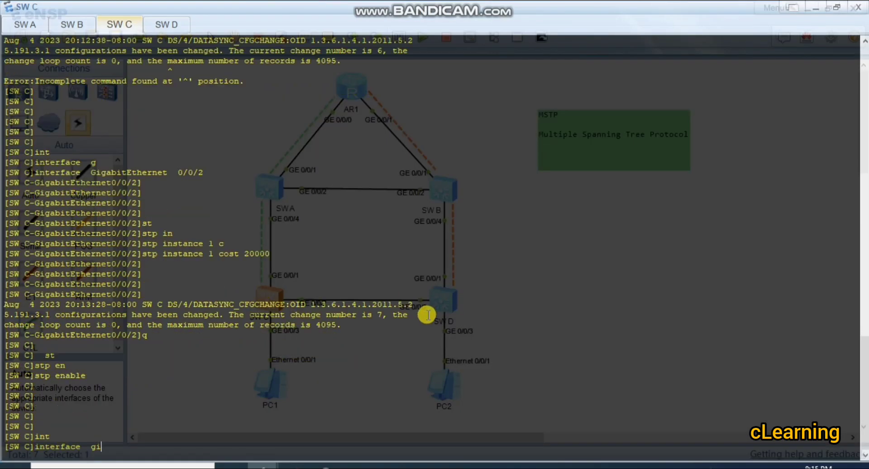
{"action": "key", "text": "Tab"}
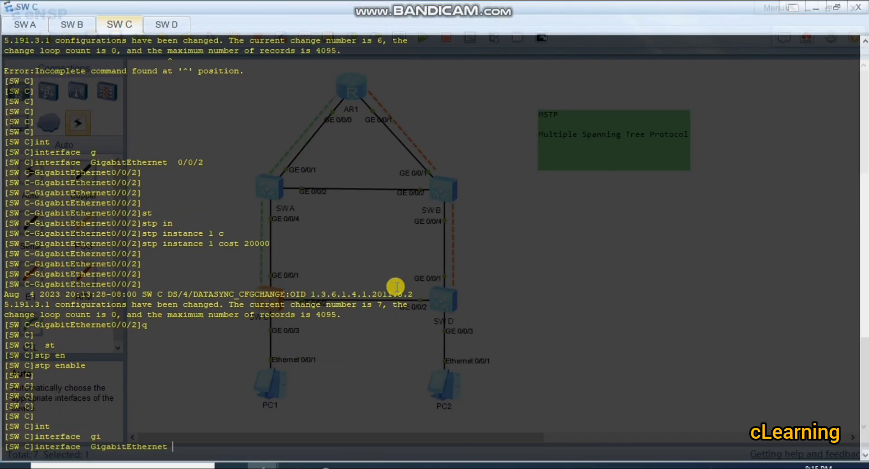
{"action": "type", "text": "0/0/2"}
{"action": "key", "text": "Return"}
{"action": "key", "text": "Return"}
{"action": "key", "text": "Return"}
{"action": "key", "text": "Return"}
{"action": "key", "text": "Return"}
{"action": "key", "text": "Return"}
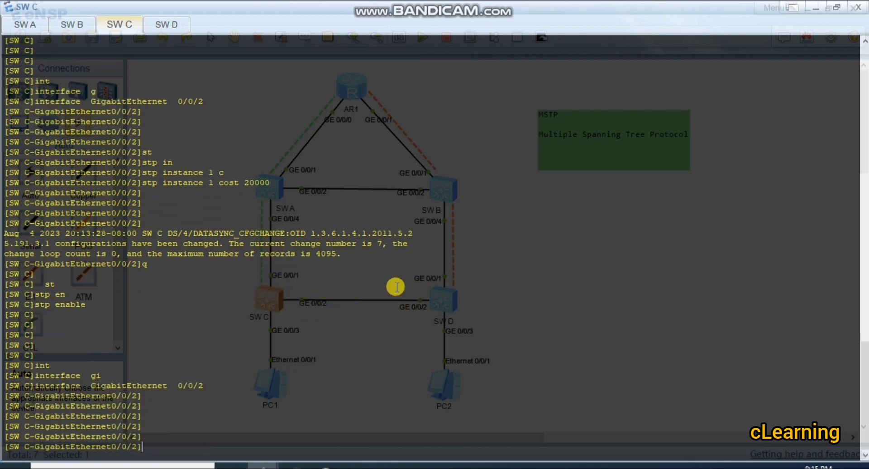
Step: Enable the STP edged port on SW C's GigabitEthernet 0/0/2
{"action": "type", "text": "st"}
{"action": "key", "text": "Tab"}
{"action": "type", "text": "e"}
{"action": "key", "text": "Tab"}
{"action": "key", "text": "Tab"}
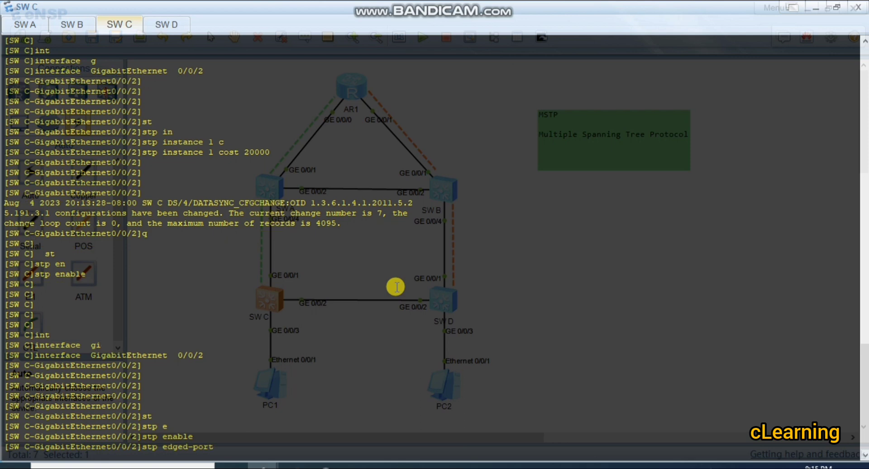
{"action": "type", "text": "en"}
{"action": "key", "text": "Tab"}
{"action": "key", "text": "Return"}
{"action": "key", "text": "Return"}
{"action": "key", "text": "Return"}
{"action": "key", "text": "Return"}
{"action": "key", "text": "Return"}
{"action": "key", "text": "Return"}
{"action": "key", "text": "Return"}
{"action": "key", "text": "Return"}
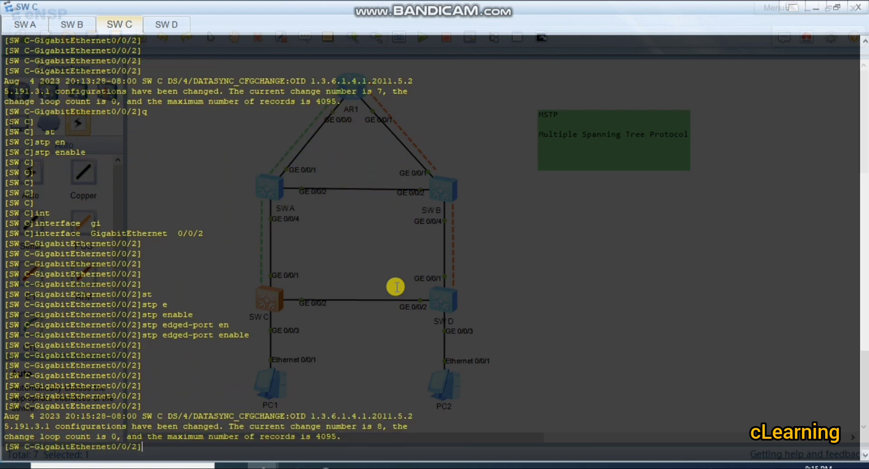
Step: Return to the system view on SW C and enable STP BPDU protection
{"action": "type", "text": "q"}
{"action": "key", "text": "Return"}
{"action": "key", "text": "Return"}
{"action": "key", "text": "Return"}
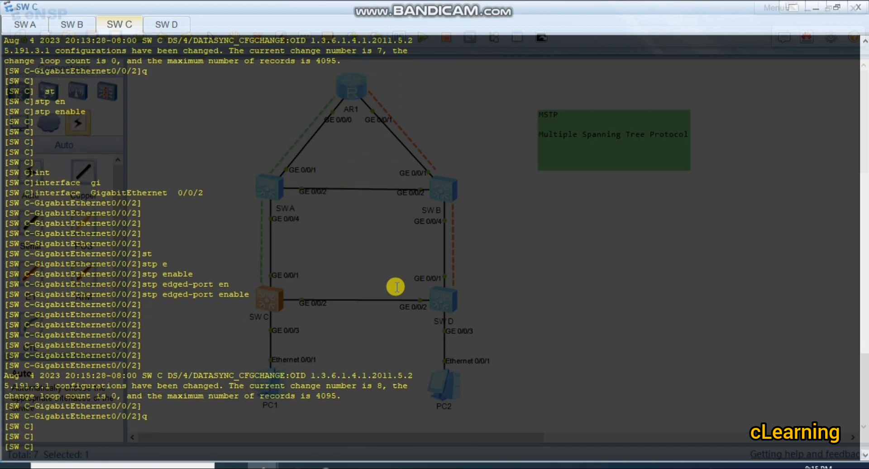
{"action": "type", "text": "st"}
{"action": "key", "text": "Tab"}
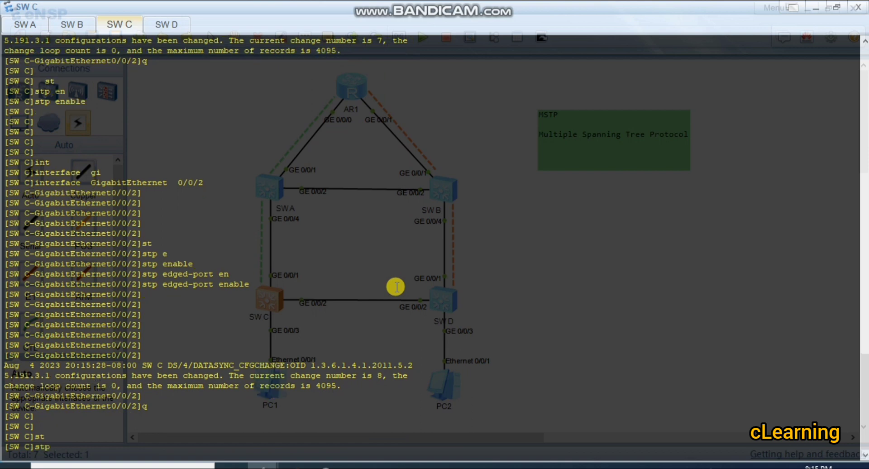
{"action": "type", "text": "b"}
{"action": "key", "text": "Tab"}
{"action": "key", "text": "Tab"}
{"action": "key", "text": "Return"}
{"action": "key", "text": "Return"}
{"action": "key", "text": "Return"}
{"action": "key", "text": "Return"}
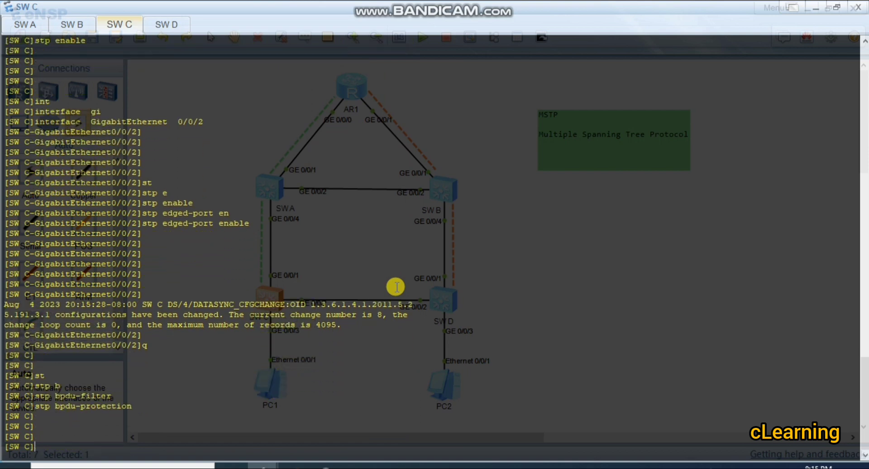
Step: Switch to the SW D console and enter the GigabitEthernet 0/0/3 interface view
{"action": "left_click", "coordinate": [167, 25]}
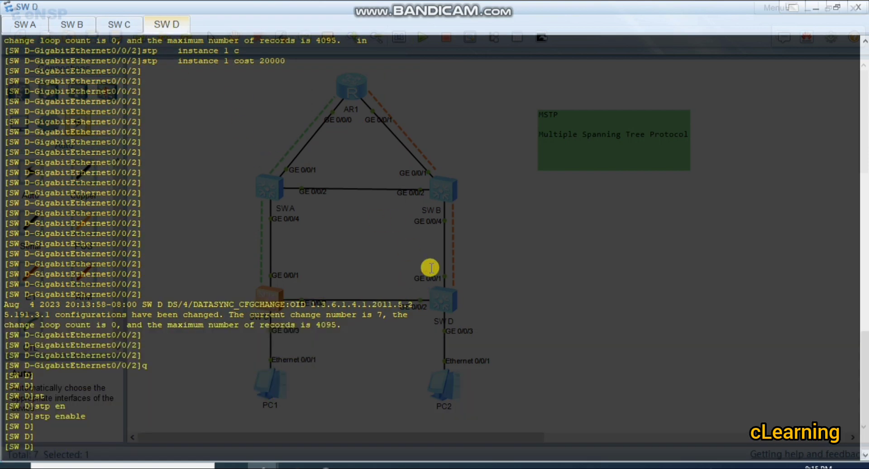
{"action": "key", "text": "Return"}
{"action": "key", "text": "Return"}
{"action": "key", "text": "Return"}
{"action": "key", "text": "Return"}
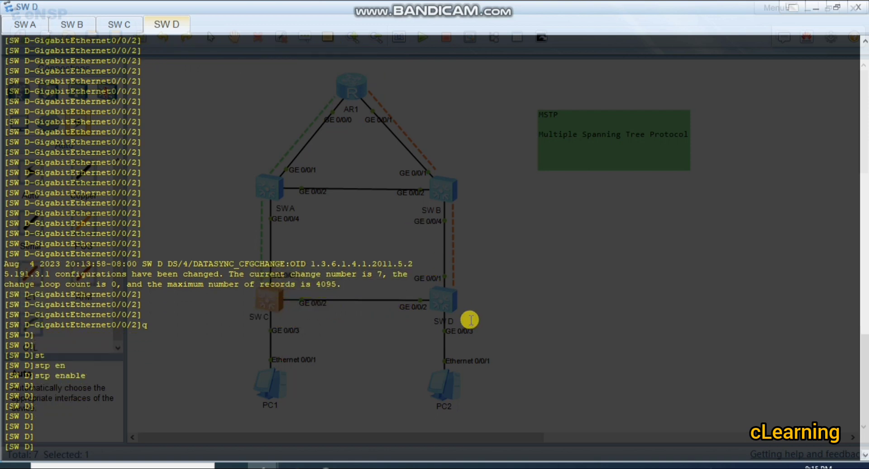
{"action": "key", "text": "Return"}
{"action": "key", "text": "Return"}
{"action": "type", "text": "int"}
{"action": "key", "text": "Tab"}
{"action": "type", "text": "g"}
{"action": "key", "text": "Tab"}
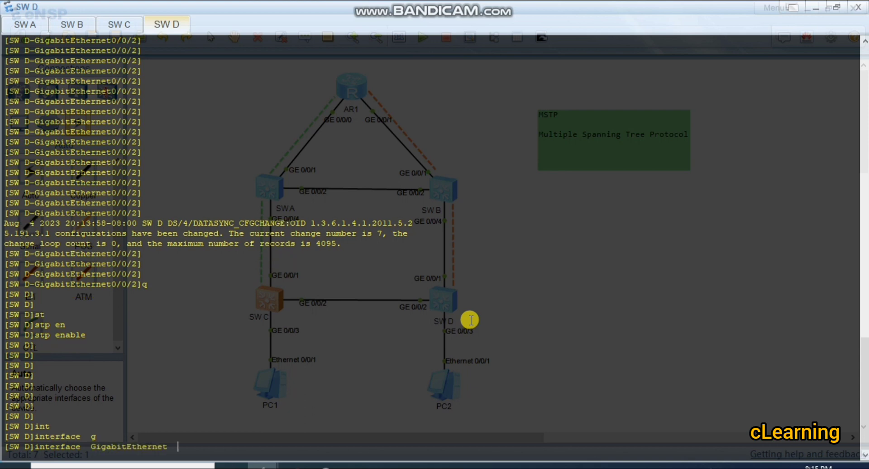
{"action": "type", "text": "0/0/3"}
{"action": "key", "text": "Return"}
{"action": "key", "text": "Return"}
{"action": "key", "text": "Return"}
{"action": "key", "text": "Return"}
{"action": "key", "text": "Return"}
{"action": "key", "text": "Return"}
{"action": "key", "text": "Return"}
{"action": "key", "text": "Return"}
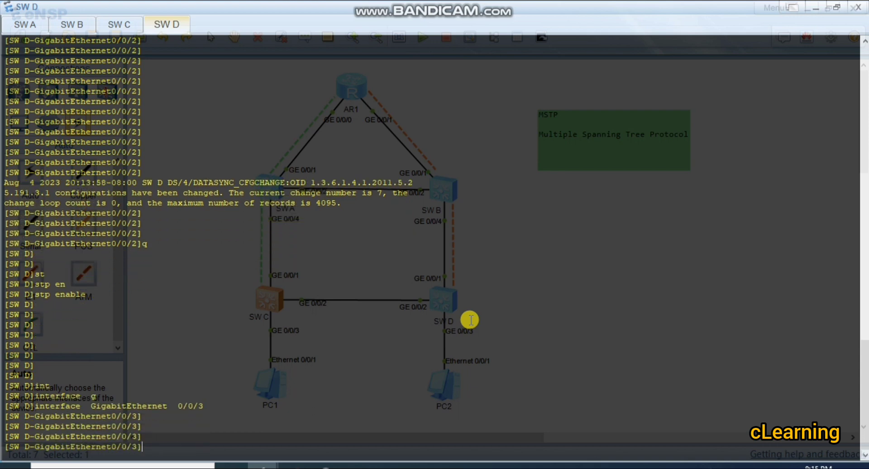
Step: Enable the STP edged port on SW D's GigabitEthernet 0/0/3
{"action": "type", "text": "e"}
{"action": "key", "text": "Return"}
{"action": "type", "text": "st"}
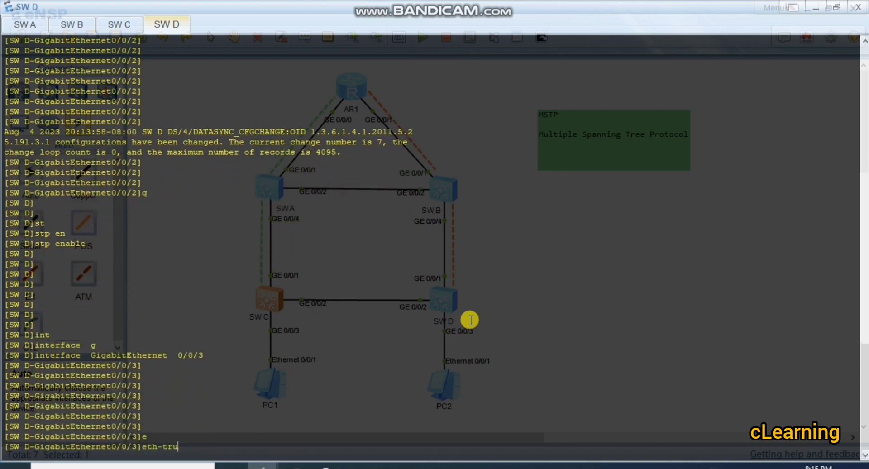
{"action": "key", "text": "Return"}
{"action": "type", "text": "stp e"}
{"action": "key", "text": "Tab"}
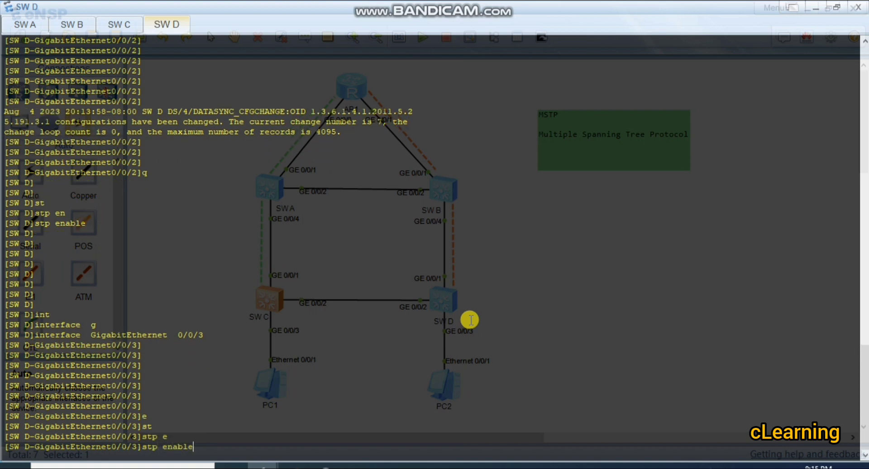
{"action": "key", "text": "Tab"}
{"action": "type", "text": "en"}
{"action": "key", "text": "Tab"}
{"action": "key", "text": "Return"}
Step: Return to the system view on SW D and enable STP BPDU protection
{"action": "type", "text": "q"}
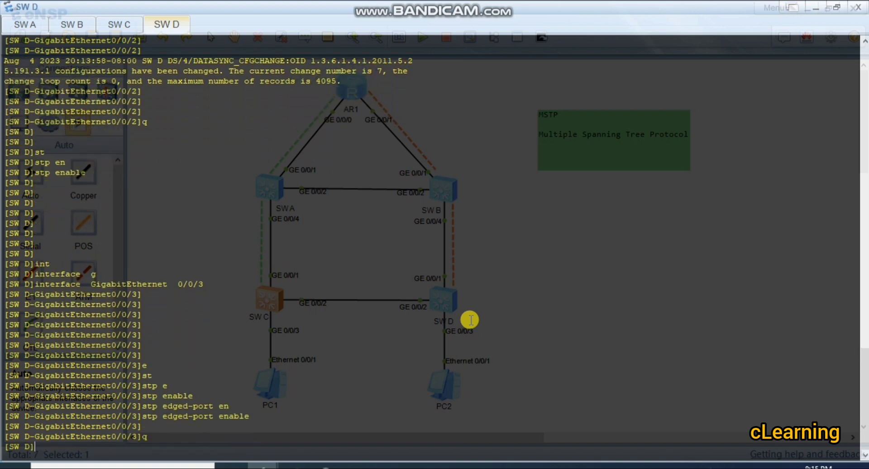
{"action": "key", "text": "Return"}
{"action": "key", "text": "Return"}
{"action": "key", "text": "Return"}
{"action": "type", "text": "st"}
{"action": "key", "text": "Return"}
{"action": "type", "text": "stp "}
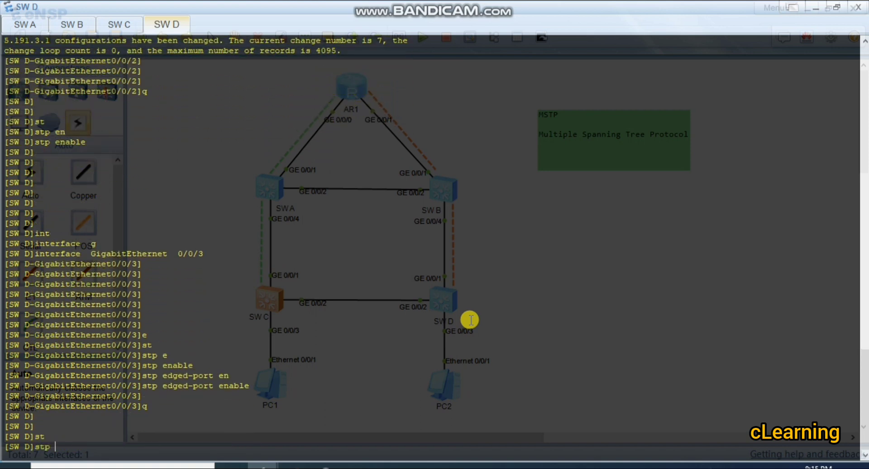
{"action": "type", "text": "b"}
{"action": "key", "text": "Tab"}
{"action": "key", "text": "Tab"}
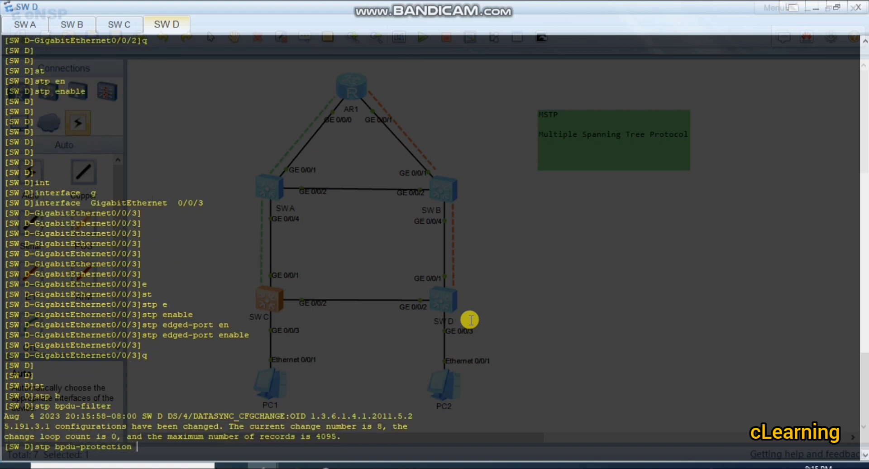
{"action": "key", "text": "Return"}
{"action": "key", "text": "Return"}
{"action": "key", "text": "Return"}
{"action": "key", "text": "Return"}
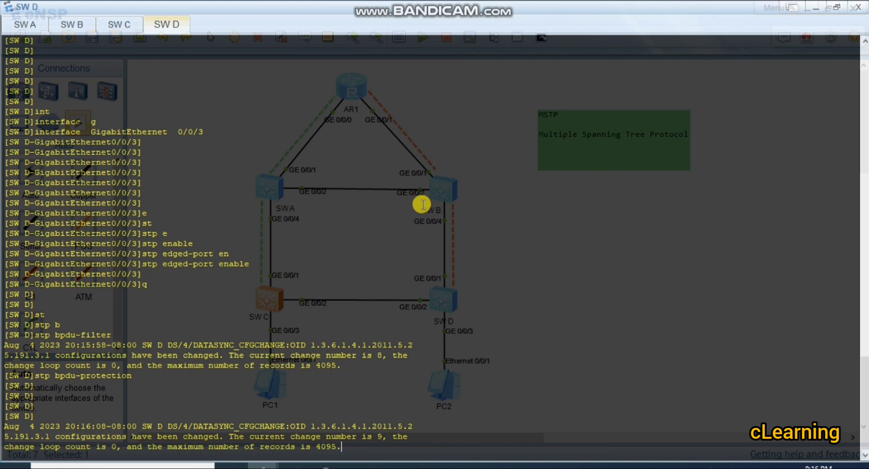
Step: Open the SW A console from the topology and enter the GigabitEthernet 0/0/4 interface view
{"action": "left_click", "coordinate": [28, 23]}
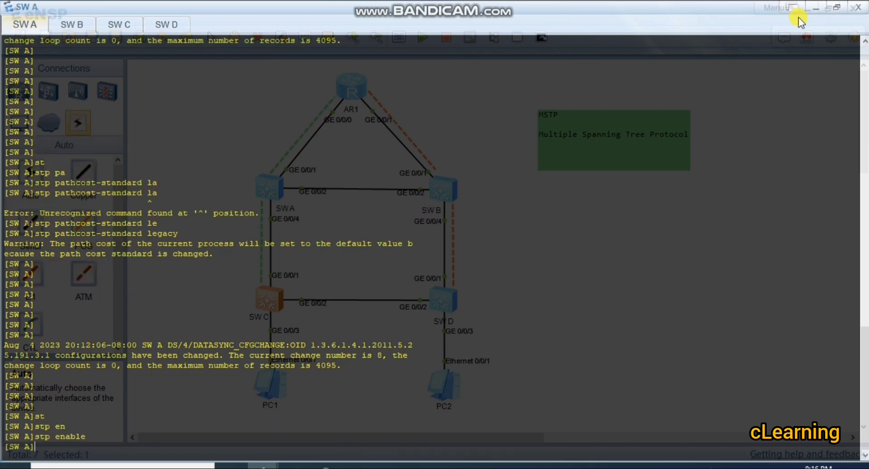
{"action": "left_click", "coordinate": [800, 9]}
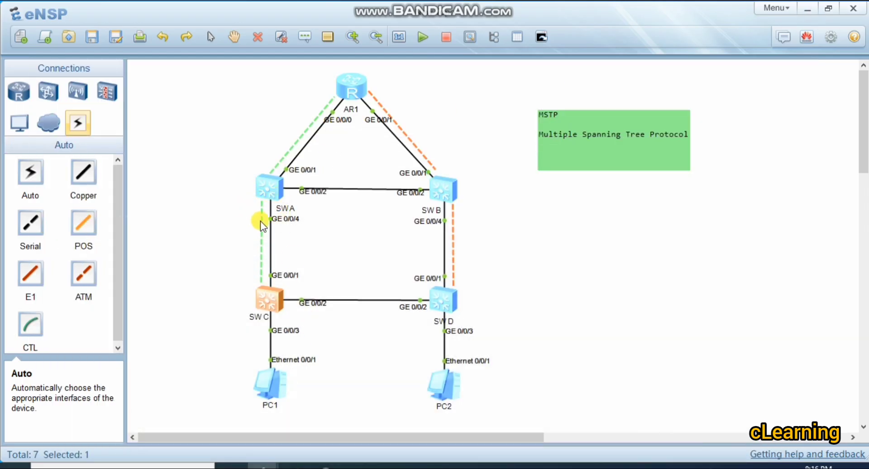
{"action": "double_click", "coordinate": [267, 188]}
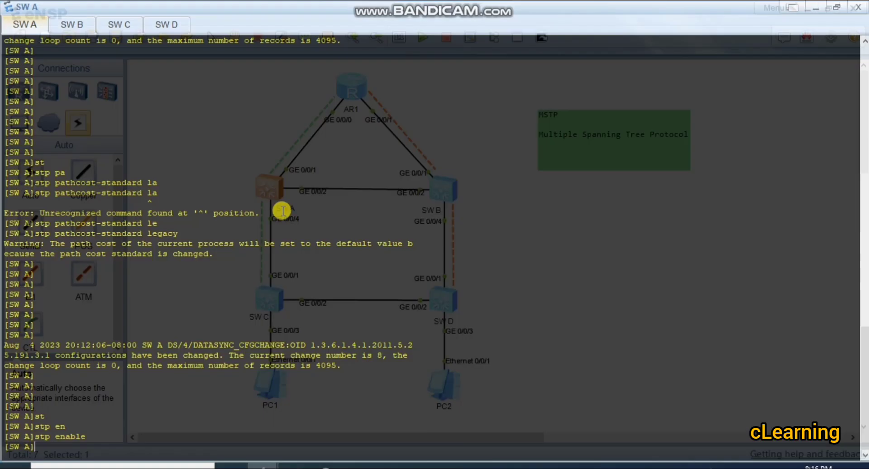
{"action": "key", "text": "Return"}
{"action": "type", "text": "int"}
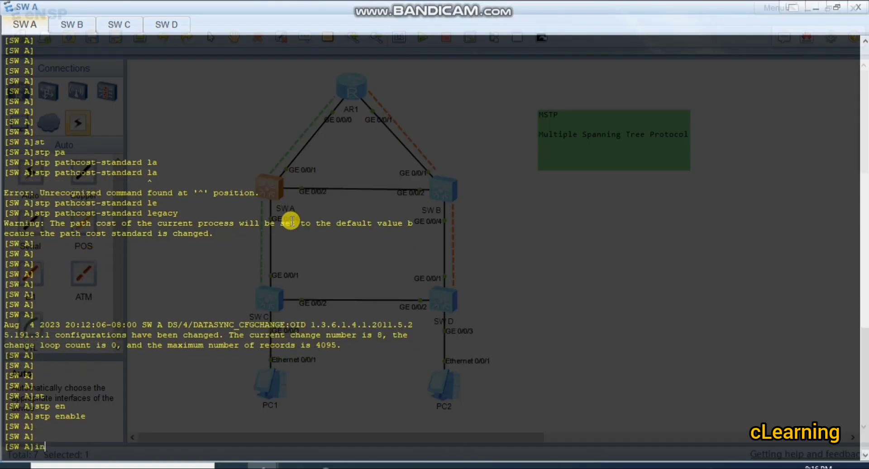
{"action": "key", "text": "Tab"}
{"action": "type", "text": "g"}
{"action": "key", "text": "Tab"}
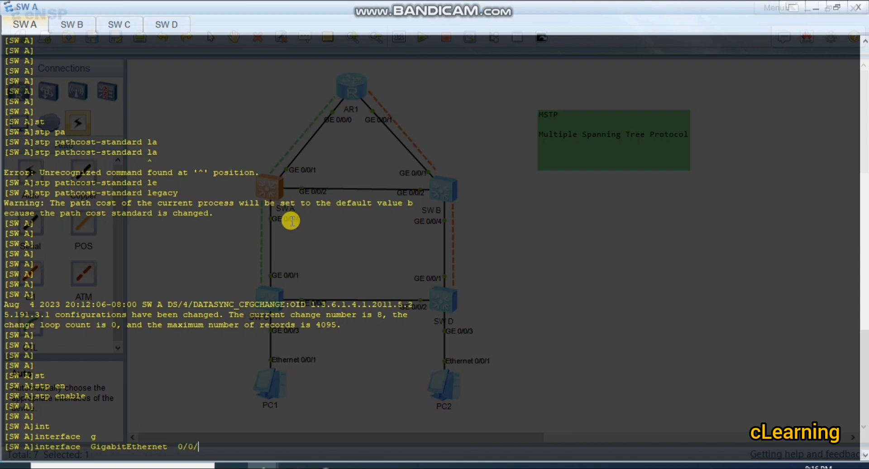
{"action": "key", "text": "Return"}
{"action": "key", "text": "Return"}
{"action": "key", "text": "Return"}
{"action": "key", "text": "Return"}
{"action": "key", "text": "Return"}
{"action": "key", "text": "Return"}
{"action": "key", "text": "Return"}
{"action": "key", "text": "Return"}
{"action": "key", "text": "Return"}
{"action": "key", "text": "Return"}
{"action": "key", "text": "Return"}
{"action": "key", "text": "Return"}
{"action": "key", "text": "Return"}
{"action": "key", "text": "Return"}
{"action": "key", "text": "Return"}
{"action": "key", "text": "Return"}
{"action": "key", "text": "Return"}
{"action": "key", "text": "Return"}
{"action": "key", "text": "Return"}
{"action": "key", "text": "Return"}
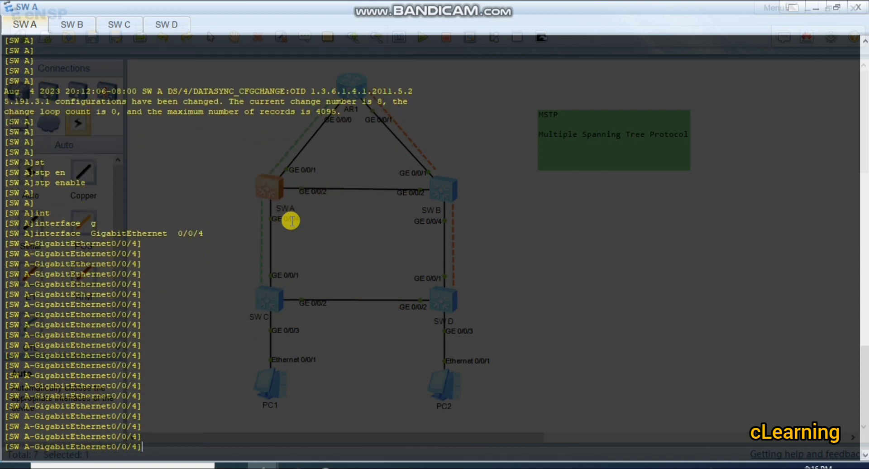
Step: Enable STP root protection on SW A's GigabitEthernet 0/0/4 and return to the system view
{"action": "type", "text": "st"}
{"action": "key", "text": "Tab"}
{"action": "type", "text": "r"}
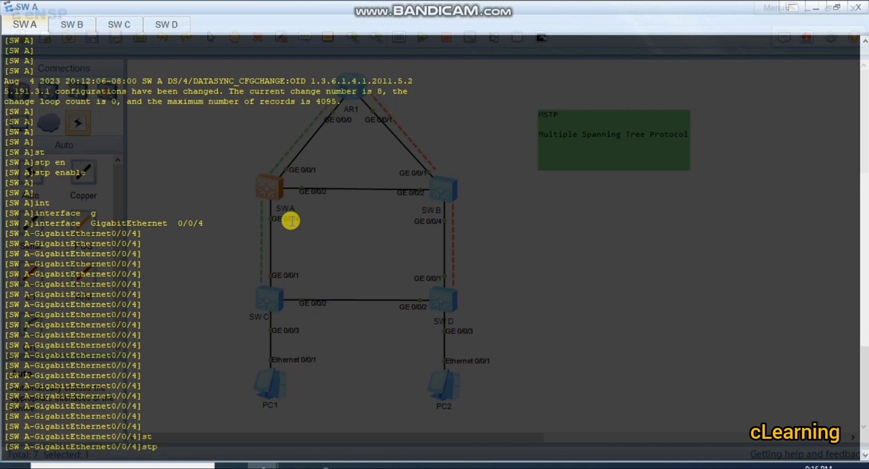
{"action": "key", "text": "Tab"}
{"action": "key", "text": "Return"}
{"action": "key", "text": "Return"}
{"action": "key", "text": "Return"}
{"action": "key", "text": "Return"}
{"action": "key", "text": "Return"}
{"action": "type", "text": "q"}
{"action": "key", "text": "Return"}
{"action": "key", "text": "Return"}
{"action": "key", "text": "Return"}
{"action": "key", "text": "Return"}
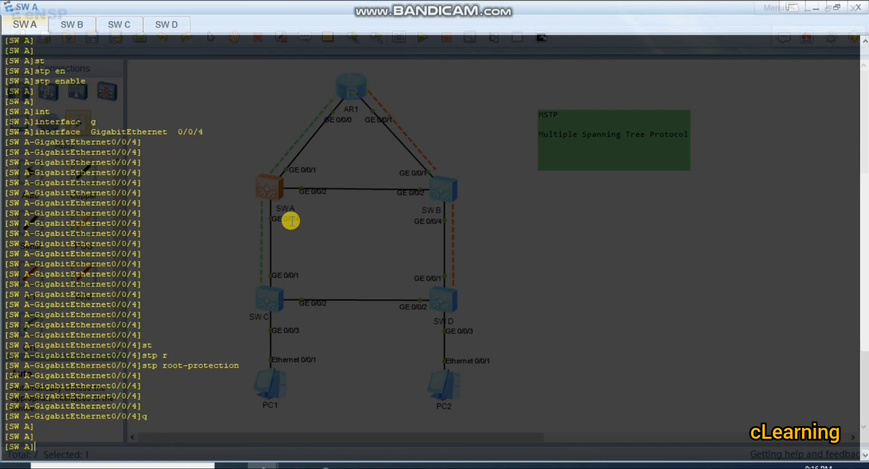
Step: Switch to the SW B console and enter the GigabitEthernet 0/0/4 interface view
{"action": "key", "text": "ctrl+Tab"}
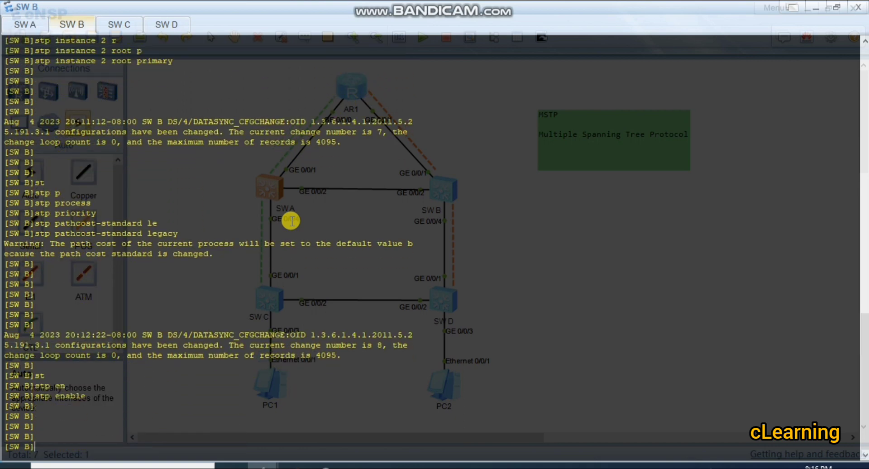
{"action": "type", "text": "int"}
{"action": "key", "text": "Tab"}
{"action": "type", "text": "g"}
{"action": "key", "text": "Tab"}
{"action": "type", "text": "00/4"}
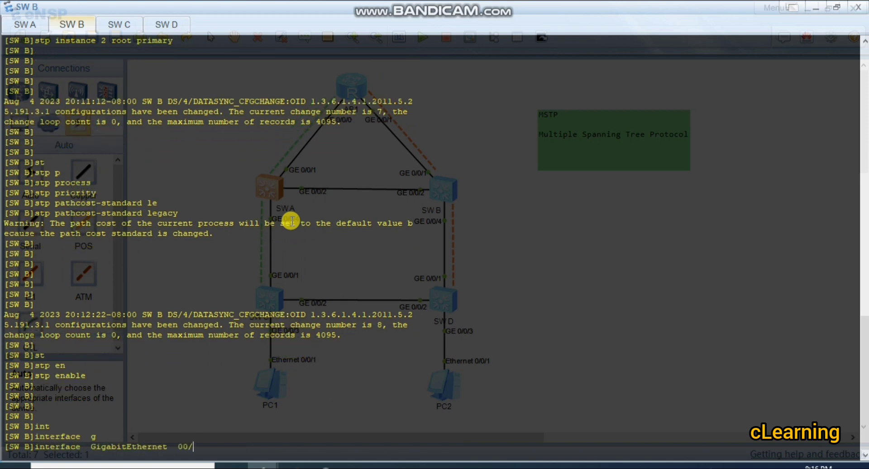
{"action": "key", "text": "Return"}
{"action": "key", "text": "Return"}
{"action": "key", "text": "Up"}
{"action": "key", "text": "Up"}
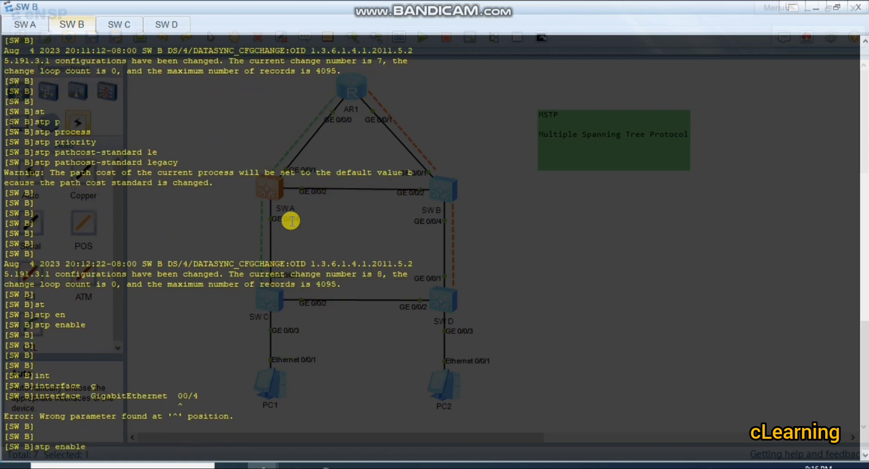
{"action": "key", "text": "Down"}
{"action": "key", "text": "BackSpace"}
{"action": "key", "text": "BackSpace"}
{"action": "key", "text": "BackSpace"}
{"action": "type", "text": "/0/"}
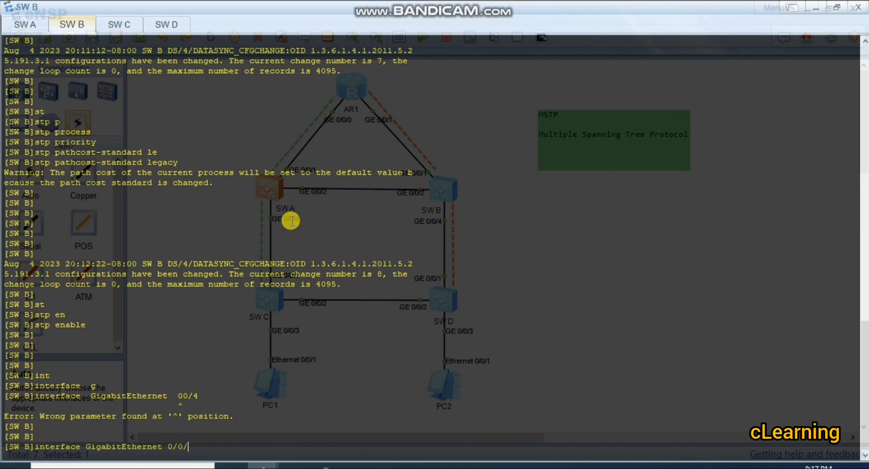
{"action": "type", "text": "4"}
{"action": "key", "text": "Return"}
Step: Enable STP root protection on SW B's GigabitEthernet 0/0/4
{"action": "type", "text": "st"}
{"action": "key", "text": "Tab"}
{"action": "type", "text": "r"}
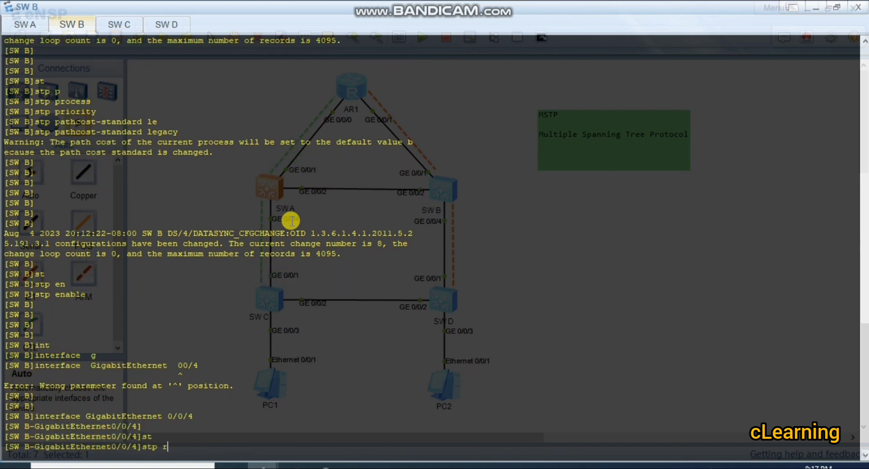
{"action": "type", "text": "o"}
{"action": "key", "text": "Tab"}
{"action": "key", "text": "Return"}
{"action": "key", "text": "Return"}
{"action": "key", "text": "Return"}
{"action": "key", "text": "Return"}
{"action": "key", "text": "Return"}
{"action": "key", "text": "Return"}
{"action": "key", "text": "Return"}
{"action": "key", "text": "Return"}
{"action": "key", "text": "Return"}
{"action": "key", "text": "Return"}
Step: Leave the GigabitEthernet 0/0/4 interface view and return to the system view on SW B
{"action": "type", "text": "q"}
{"action": "key", "text": "Tab"}
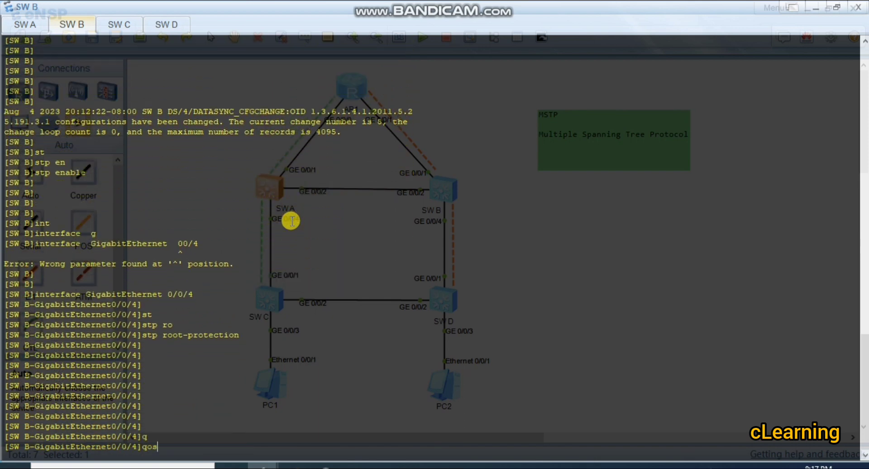
{"action": "key", "text": "Return"}
{"action": "key", "text": "Return"}
{"action": "key", "text": "Return"}
{"action": "type", "text": "q"}
{"action": "key", "text": "Return"}
{"action": "key", "text": "Return"}
{"action": "key", "text": "Return"}
{"action": "key", "text": "Return"}
{"action": "key", "text": "Return"}
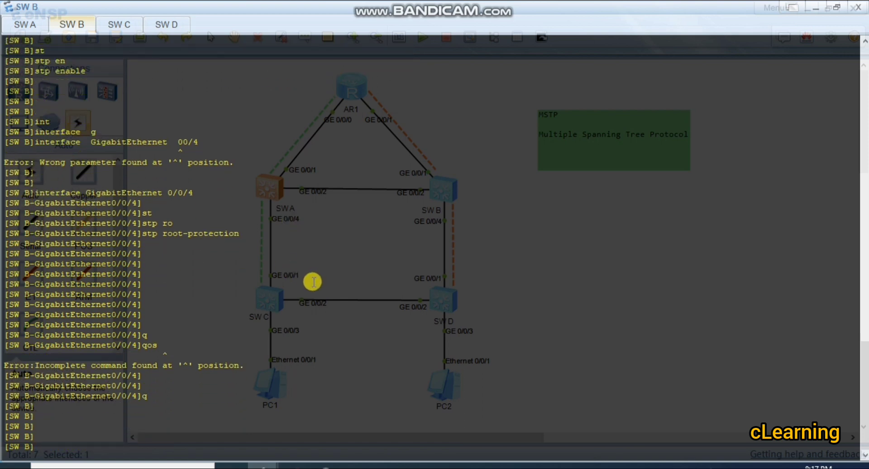
Step: Switch to the SW A console and create VLANs 2 to 20 as a batch
{"action": "left_click", "coordinate": [25, 23]}
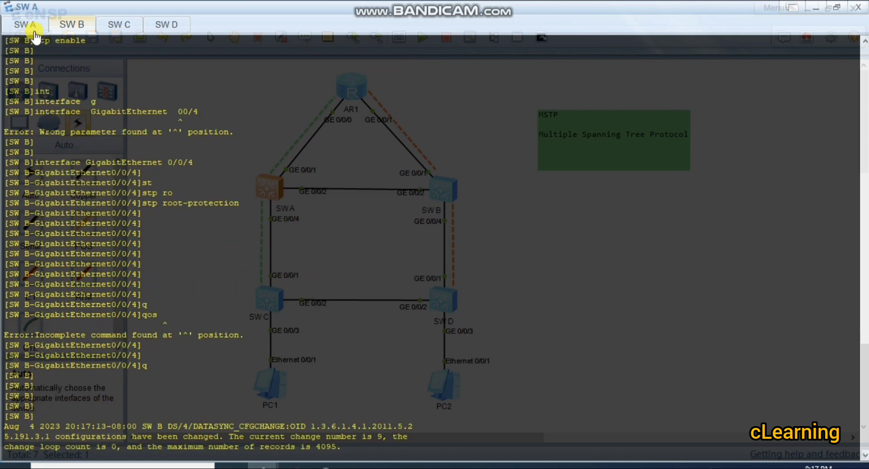
{"action": "key", "text": "Return"}
{"action": "key", "text": "Return"}
{"action": "key", "text": "Return"}
{"action": "type", "text": "vl"}
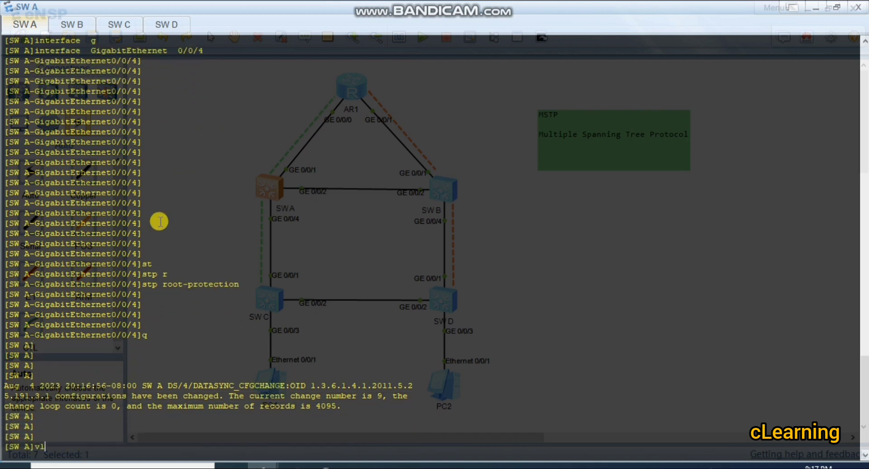
{"action": "key", "text": "Tab"}
{"action": "type", "text": "2 t"}
{"action": "key", "text": "Tab"}
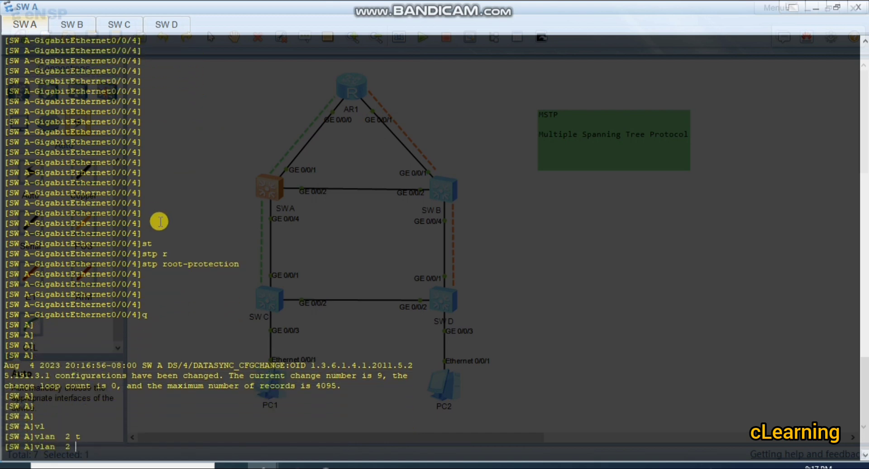
{"action": "key", "text": "BackSpace"}
{"action": "key", "text": "BackSpace"}
{"action": "type", "text": "b"}
{"action": "key", "text": "Tab"}
{"action": "type", "text": "2 t"}
{"action": "key", "text": "Tab"}
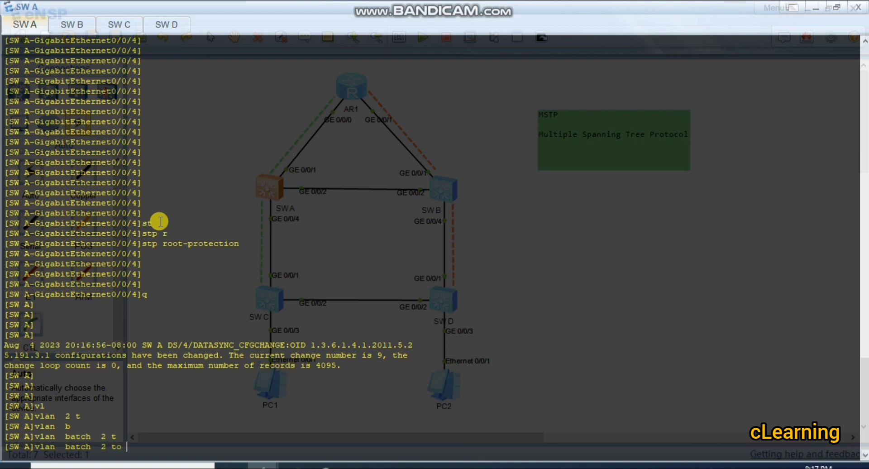
{"action": "type", "text": "20"}
{"action": "key", "text": "Return"}
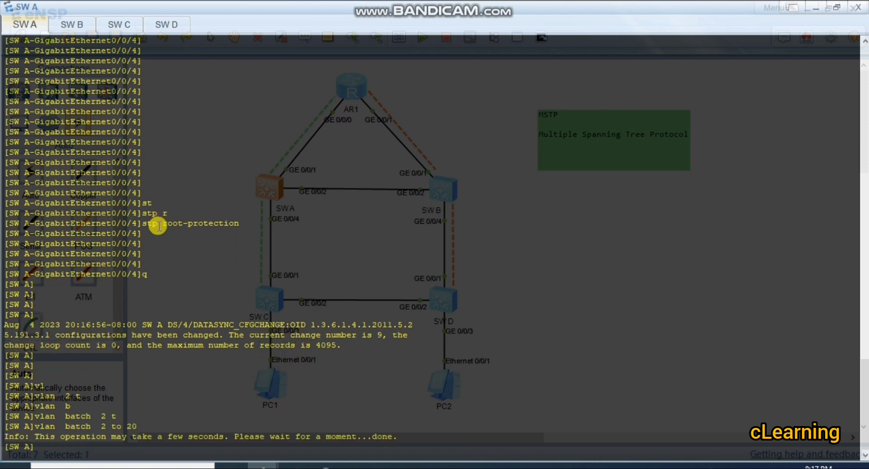
Step: Switch to the SW B console and create VLANs 2 to 20 as a batch
{"action": "left_click", "coordinate": [72, 32]}
{"action": "key", "text": "Return"}
{"action": "key", "text": "Return"}
{"action": "key", "text": "Return"}
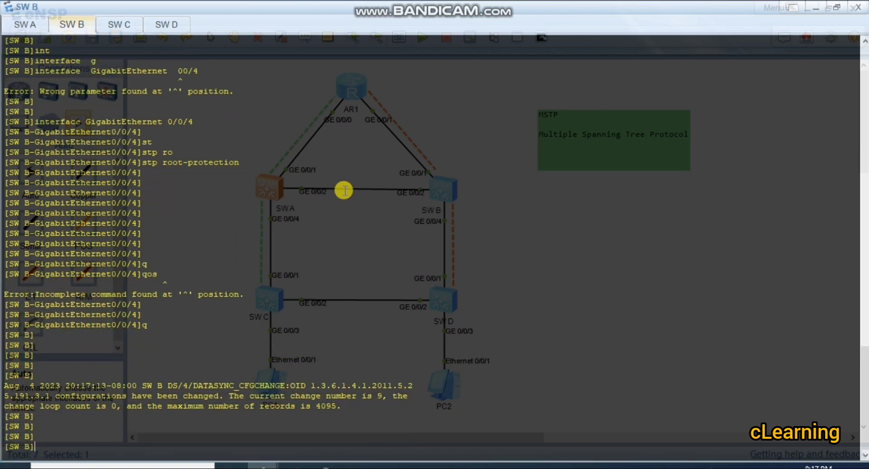
{"action": "type", "text": "v"}
{"action": "key", "text": "Tab"}
{"action": "type", "text": "b"}
{"action": "key", "text": "Tab"}
{"action": "type", "text": "2"}
{"action": "key", "text": "Tab"}
{"action": "type", "text": "t"}
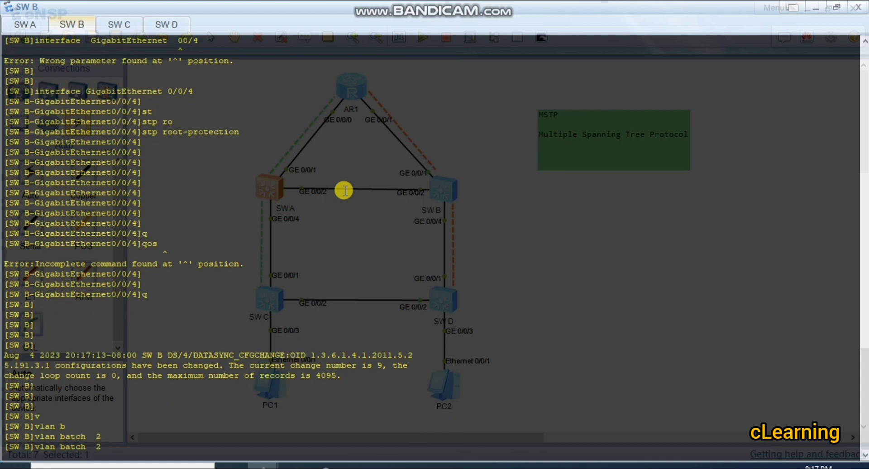
{"action": "key", "text": "Tab"}
{"action": "type", "text": "20"}
{"action": "key", "text": "Return"}
{"action": "key", "text": "Return"}
{"action": "key", "text": "Return"}
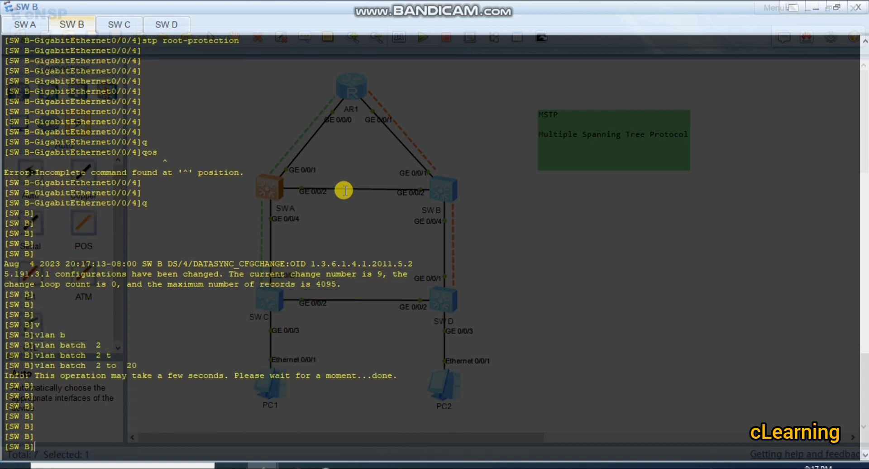
Step: Switch to the SW C console and create VLANs 2 to 20 as a batch
{"action": "left_click", "coordinate": [119, 25]}
{"action": "key", "text": "Return"}
{"action": "key", "text": "Return"}
{"action": "key", "text": "Return"}
{"action": "key", "text": "Return"}
{"action": "key", "text": "Return"}
{"action": "key", "text": "Return"}
{"action": "key", "text": "Return"}
{"action": "type", "text": "v"}
{"action": "key", "text": "Tab"}
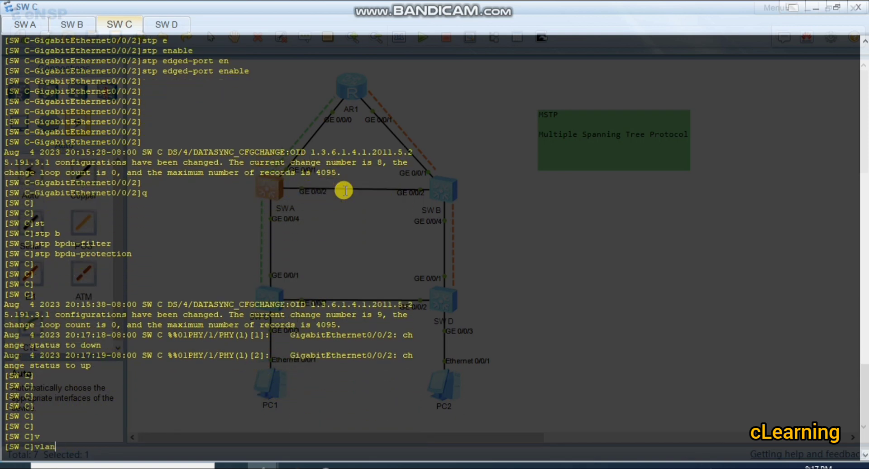
{"action": "type", "text": "b"}
{"action": "key", "text": "Tab"}
{"action": "key", "text": "Tab"}
{"action": "type", "text": "2 to 20"}
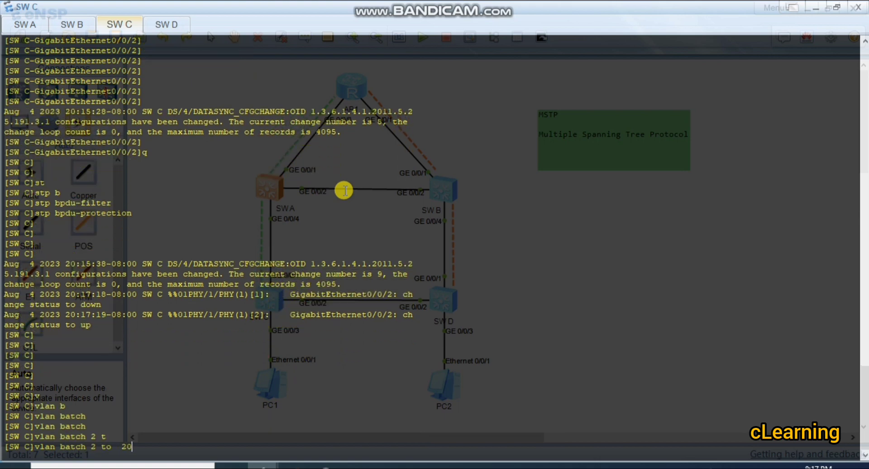
{"action": "key", "text": "Return"}
Step: Switch to the SW D console and create VLANs 2 to 20 as a batch
{"action": "key", "text": "ctrl+Tab"}
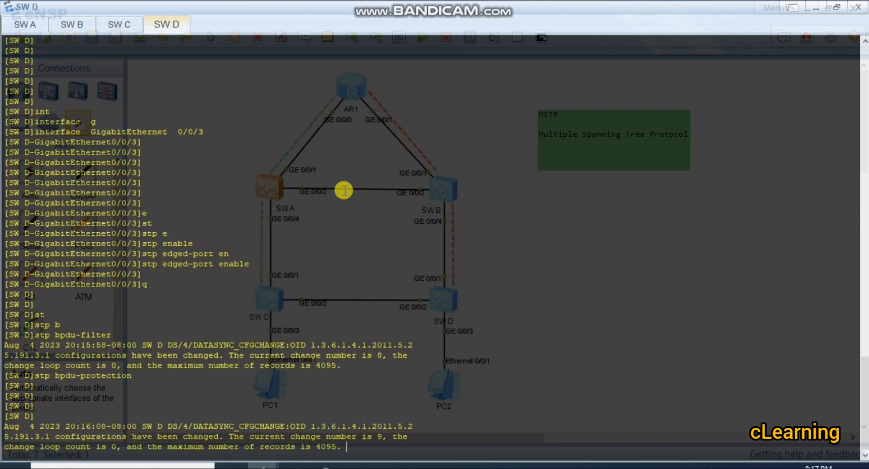
{"action": "type", "text": "b"}
{"action": "key", "text": "Return"}
{"action": "key", "text": "Return"}
{"action": "type", "text": "v"}
{"action": "key", "text": "Tab"}
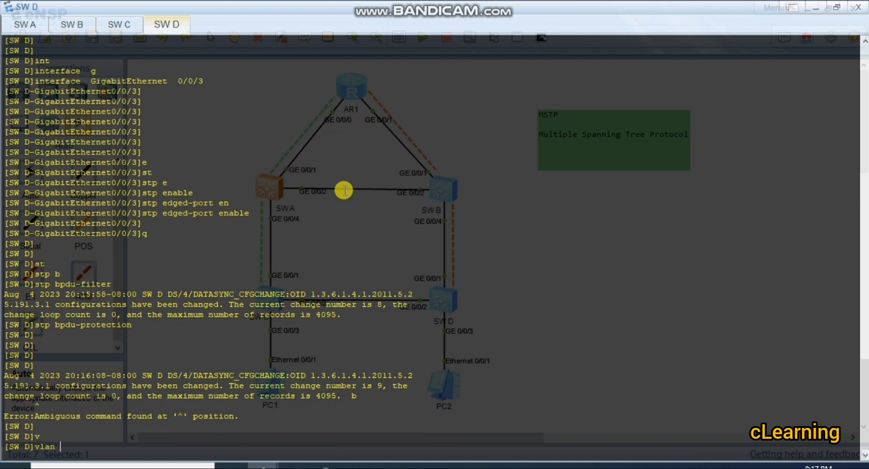
{"action": "type", "text": "b"}
{"action": "key", "text": "Tab"}
{"action": "type", "text": "2 t"}
{"action": "key", "text": "Tab"}
{"action": "type", "text": "20"}
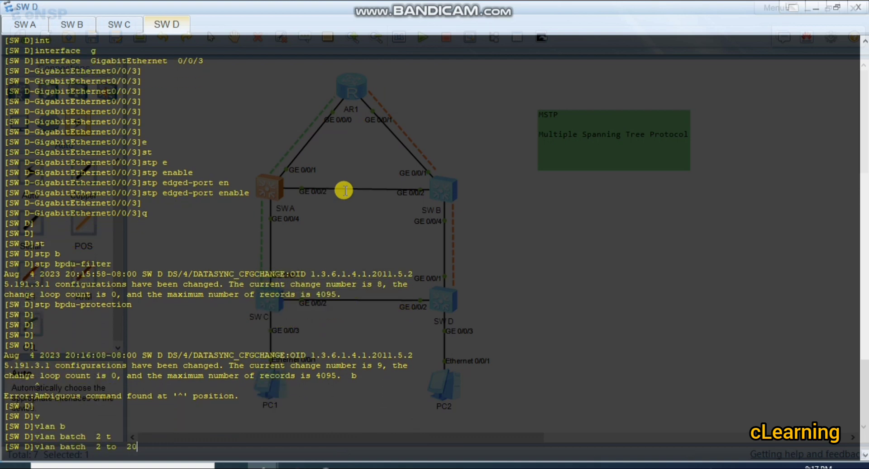
{"action": "key", "text": "Return"}
{"action": "key", "text": "Return"}
{"action": "key", "text": "Return"}
{"action": "key", "text": "Return"}
{"action": "key", "text": "Return"}
{"action": "key", "text": "Return"}
{"action": "key", "text": "Return"}
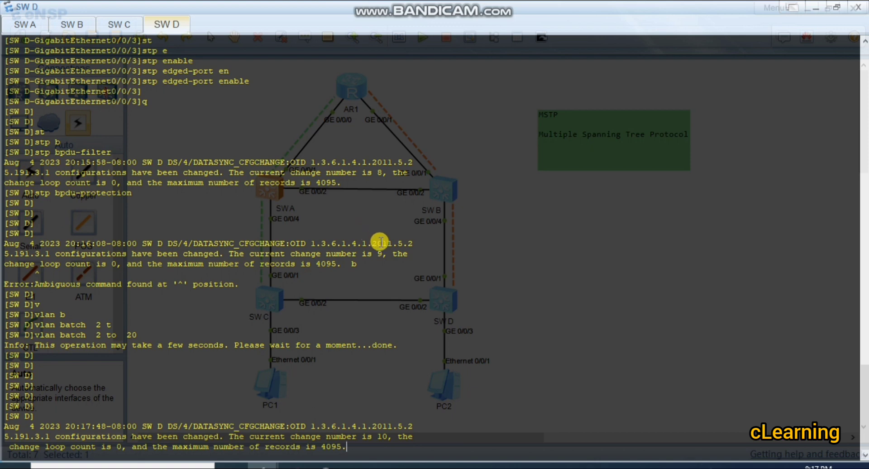
Step: Reopen the SW A console from the topology and enter the GigabitEthernet 0/0/4 interface view
{"action": "left_click", "coordinate": [25, 27]}
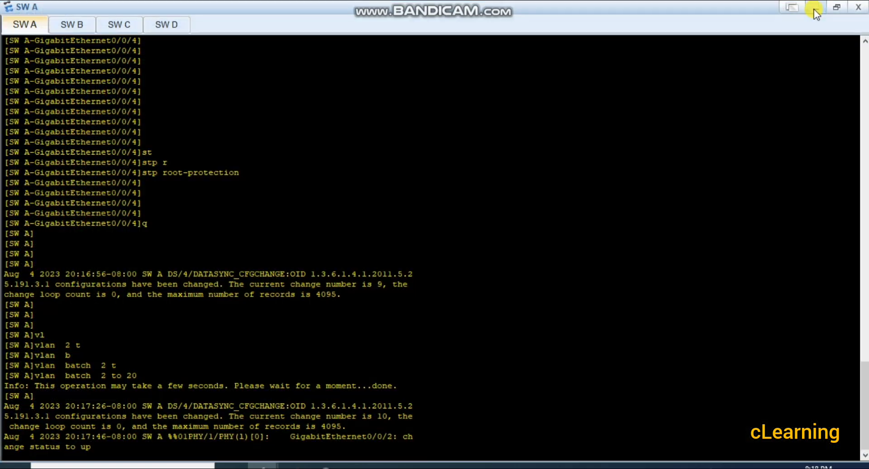
{"action": "left_click", "coordinate": [814, 8]}
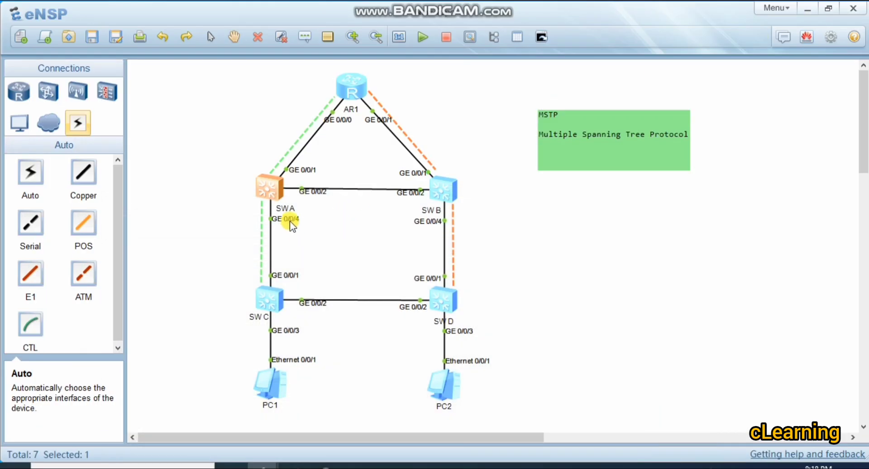
{"action": "double_click", "coordinate": [273, 194]}
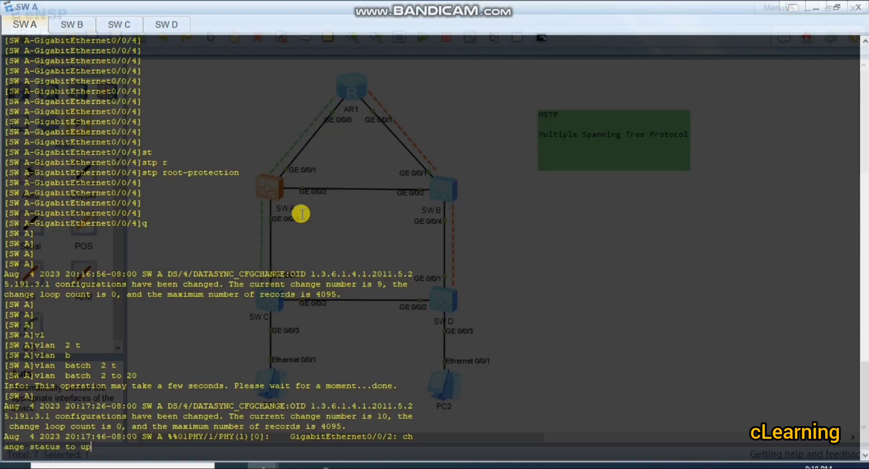
{"action": "key", "text": "Return"}
{"action": "key", "text": "Return"}
{"action": "key", "text": "Return"}
{"action": "key", "text": "Return"}
{"action": "key", "text": "Return"}
{"action": "key", "text": "Return"}
{"action": "key", "text": "Return"}
{"action": "key", "text": "Return"}
{"action": "key", "text": "Return"}
{"action": "key", "text": "Up"}
{"action": "key", "text": "Up"}
{"action": "key", "text": "Up"}
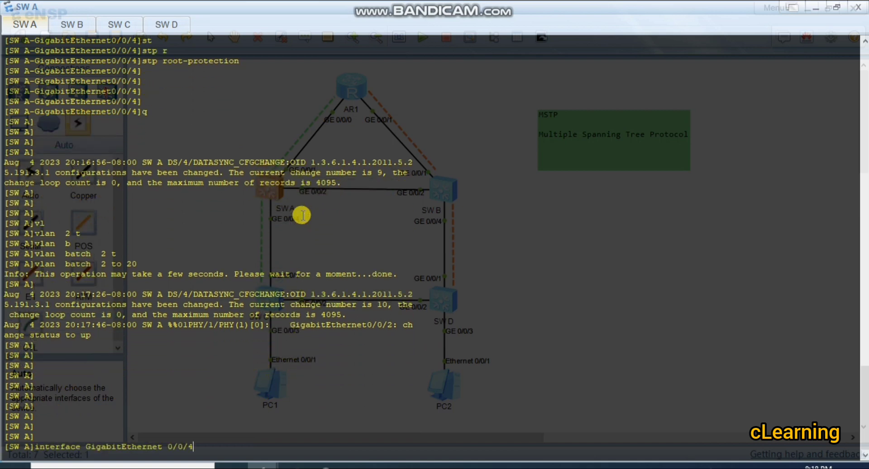
{"action": "key", "text": "Down"}
{"action": "key", "text": "Return"}
{"action": "key", "text": "Return"}
Step: Set the port link type of SW A's GigabitEthernet 0/0/4 to trunk
{"action": "type", "text": "s"}
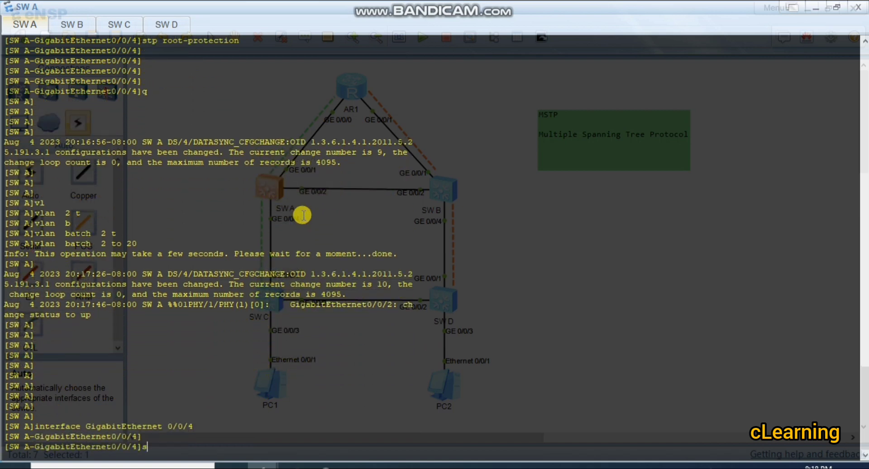
{"action": "type", "text": "w"}
{"action": "key", "text": "Tab"}
{"action": "type", "text": "po"}
{"action": "key", "text": "Tab"}
{"action": "type", "text": "l"}
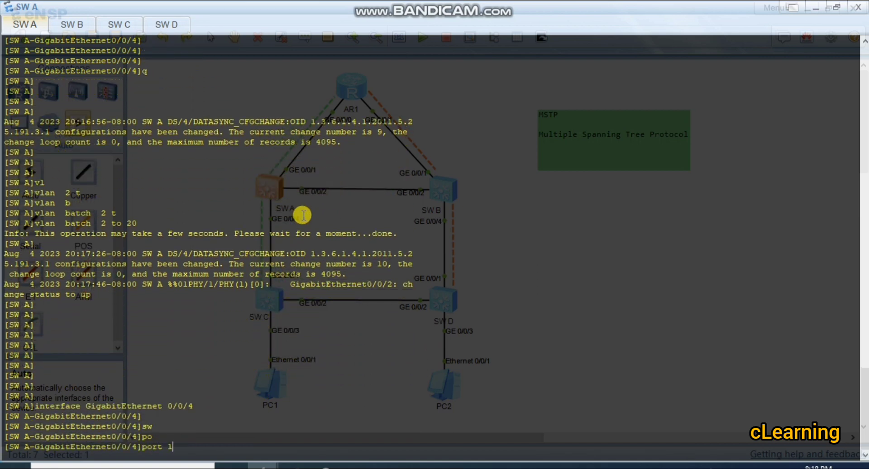
{"action": "type", "text": "i"}
{"action": "key", "text": "Tab"}
{"action": "key", "text": "Tab"}
{"action": "key", "text": "Tab"}
{"action": "type", "text": "tr"}
{"action": "key", "text": "Tab"}
{"action": "key", "text": "Return"}
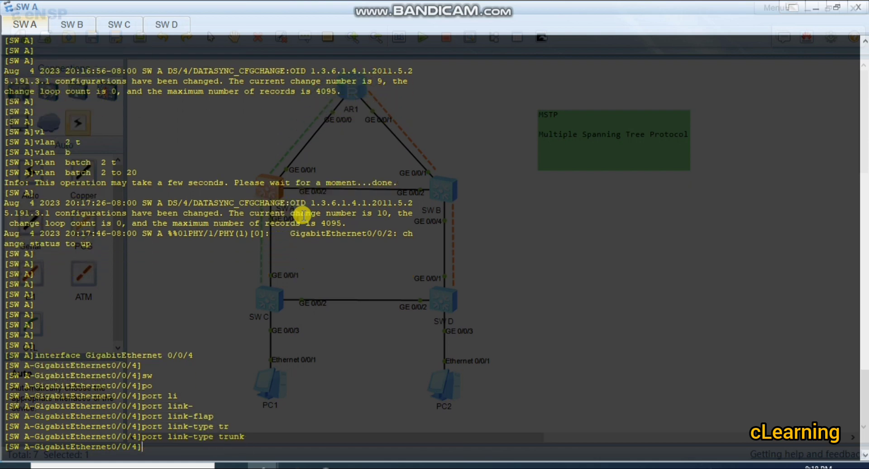
{"action": "key", "text": "Return"}
{"action": "key", "text": "Return"}
Step: Allow VLANs 2 to 20 through the trunk on SW A's GigabitEthernet 0/0/4
{"action": "type", "text": "po"}
{"action": "key", "text": "Tab"}
{"action": "type", "text": "sw"}
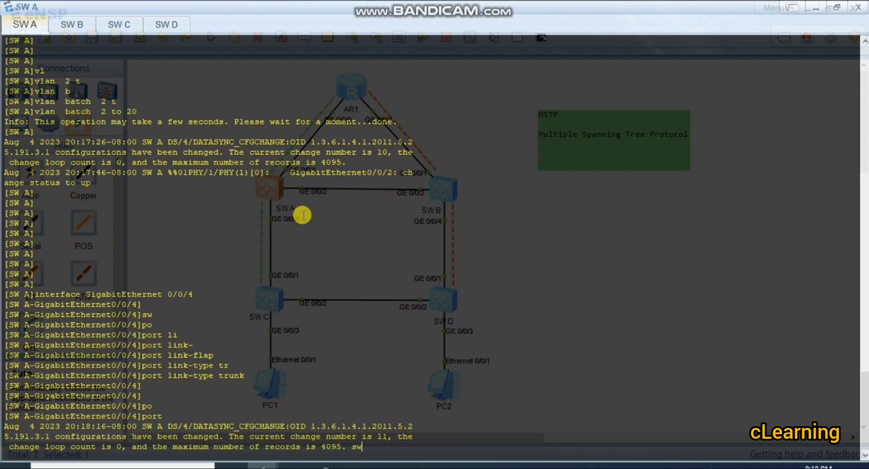
{"action": "key", "text": "BackSpace"}
{"action": "type", "text": "tr"}
{"action": "key", "text": "Tab"}
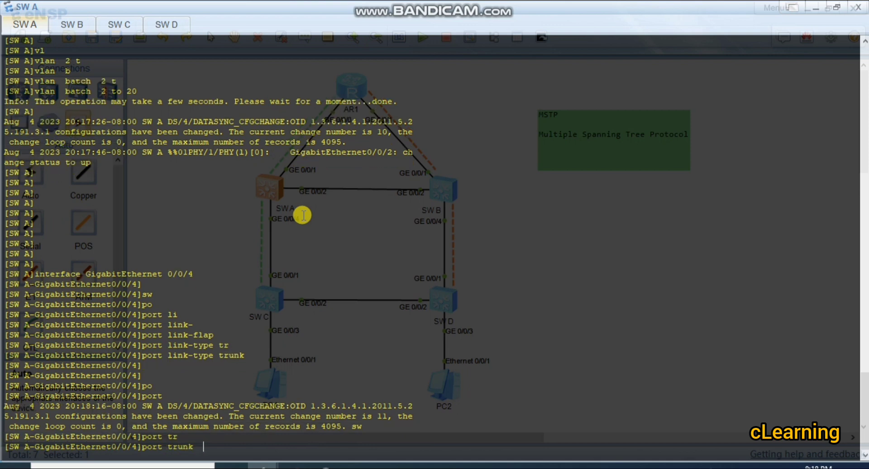
{"action": "type", "text": "a"}
{"action": "key", "text": "Tab"}
{"action": "type", "text": "l"}
{"action": "key", "text": "Tab"}
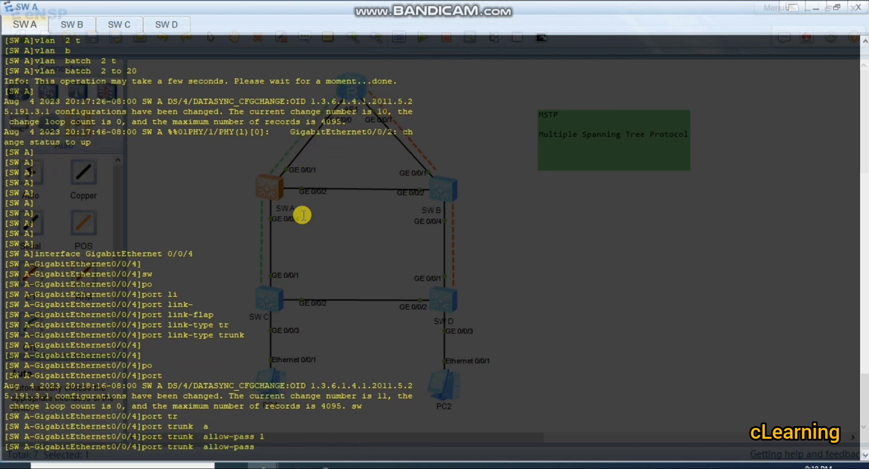
{"action": "type", "text": "v"}
{"action": "key", "text": "Tab"}
{"action": "type", "text": "2 t"}
{"action": "key", "text": "Tab"}
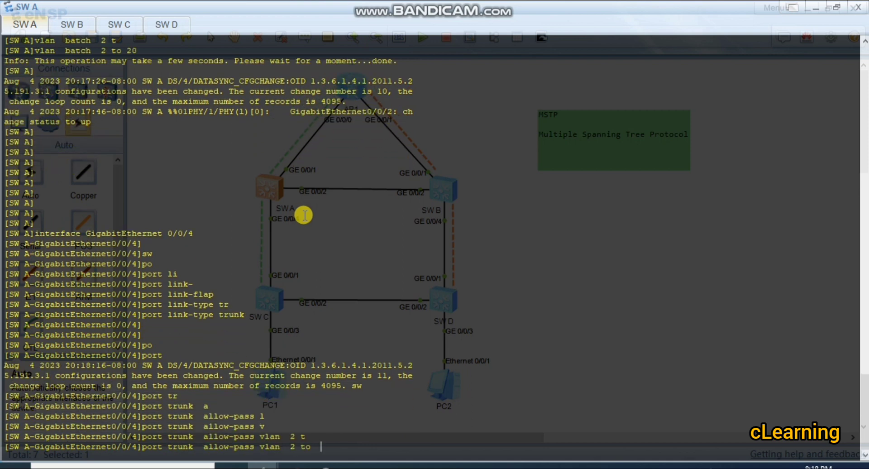
{"action": "type", "text": "20"}
{"action": "key", "text": "Return"}
{"action": "key", "text": "Return"}
{"action": "key", "text": "Return"}
{"action": "key", "text": "Return"}
{"action": "key", "text": "Return"}
{"action": "key", "text": "Return"}
{"action": "key", "text": "Return"}
{"action": "key", "text": "Return"}
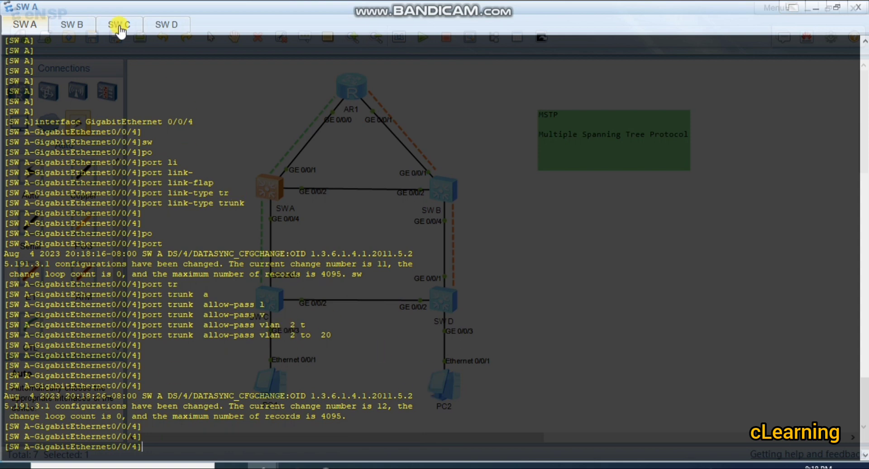
Step: Switch to the SW B console and enter the GigabitEthernet 0/0/4 interface view
{"action": "left_click", "coordinate": [70, 24]}
{"action": "key", "text": "Return"}
{"action": "key", "text": "Return"}
{"action": "key", "text": "Return"}
{"action": "type", "text": "int"}
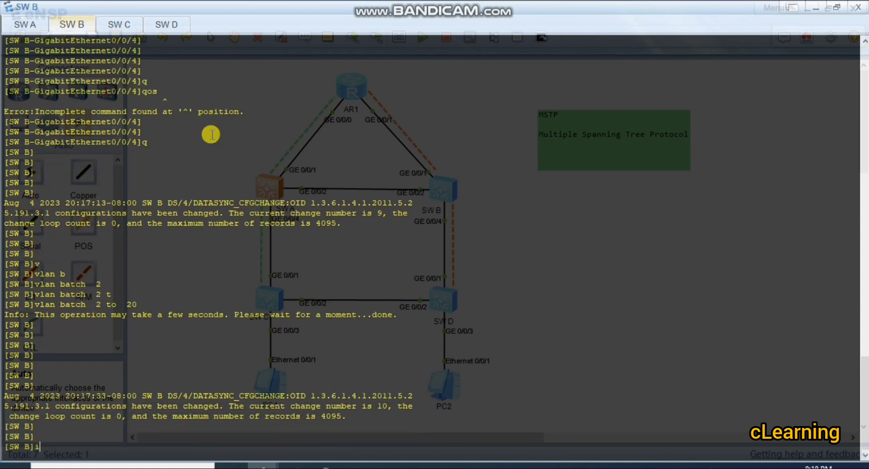
{"action": "key", "text": "Tab"}
{"action": "type", "text": "g"}
{"action": "key", "text": "Tab"}
{"action": "type", "text": "0/0/"}
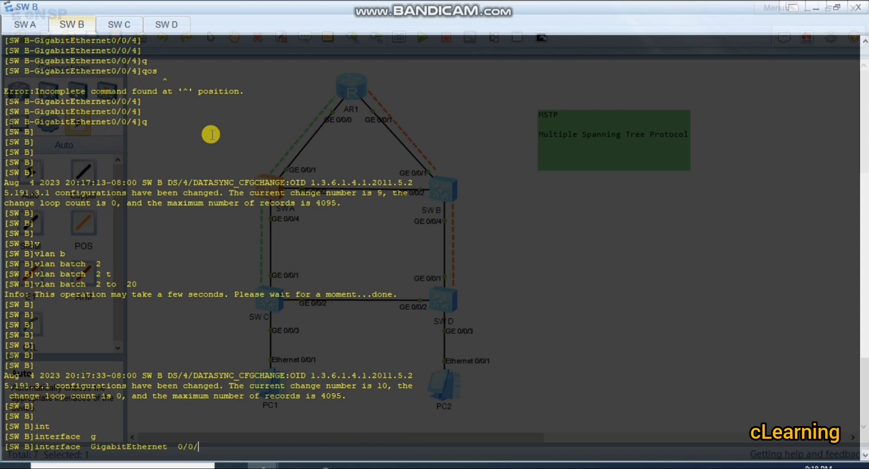
{"action": "type", "text": "4"}
{"action": "key", "text": "Return"}
Step: Set the port link type of SW B's GigabitEthernet 0/0/4 to trunk
{"action": "type", "text": "po"}
{"action": "key", "text": "Tab"}
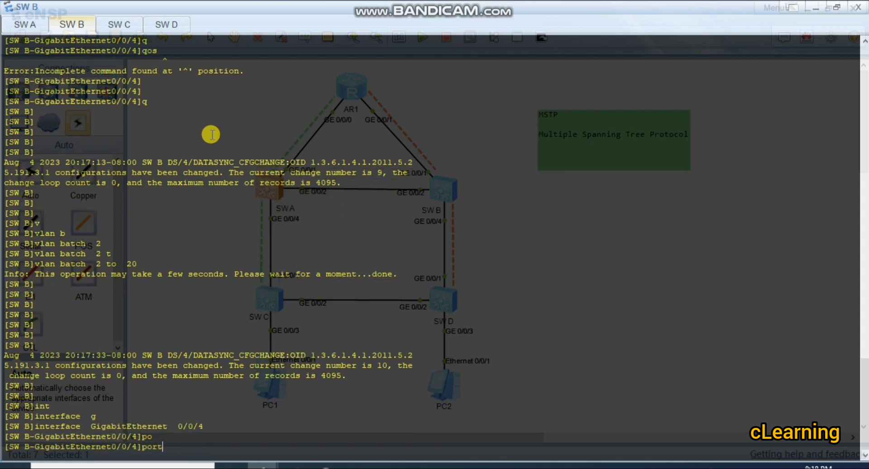
{"action": "type", "text": "l"}
{"action": "key", "text": "Tab"}
{"action": "type", "text": "tr"}
{"action": "key", "text": "Tab"}
{"action": "key", "text": "Tab"}
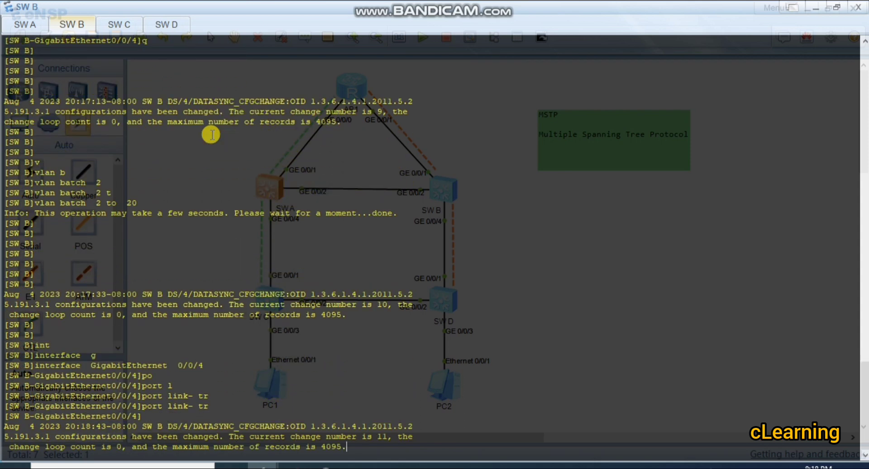
{"action": "type", "text": "port link- t"}
{"action": "key", "text": "Return"}
{"action": "key", "text": "Return"}
{"action": "key", "text": "Return"}
{"action": "key", "text": "Return"}
{"action": "key", "text": "Return"}
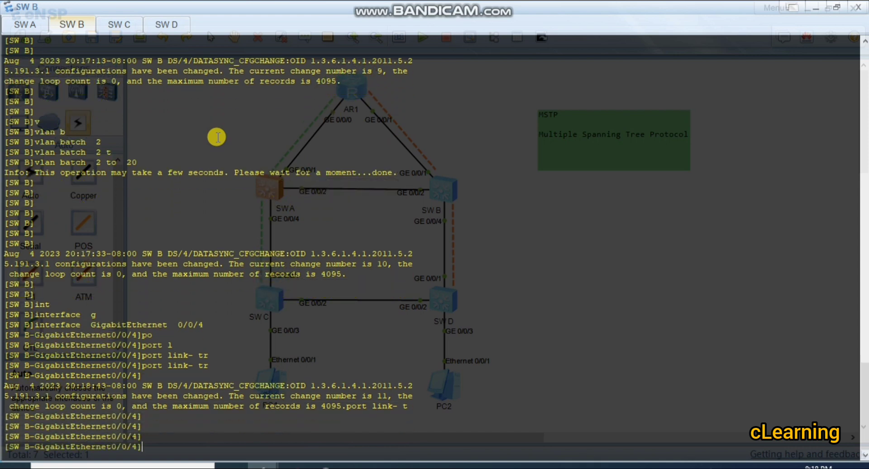
{"action": "type", "text": "port link- "}
{"action": "type", "text": "t"}
{"action": "key", "text": "Tab"}
{"action": "type", "text": "t"}
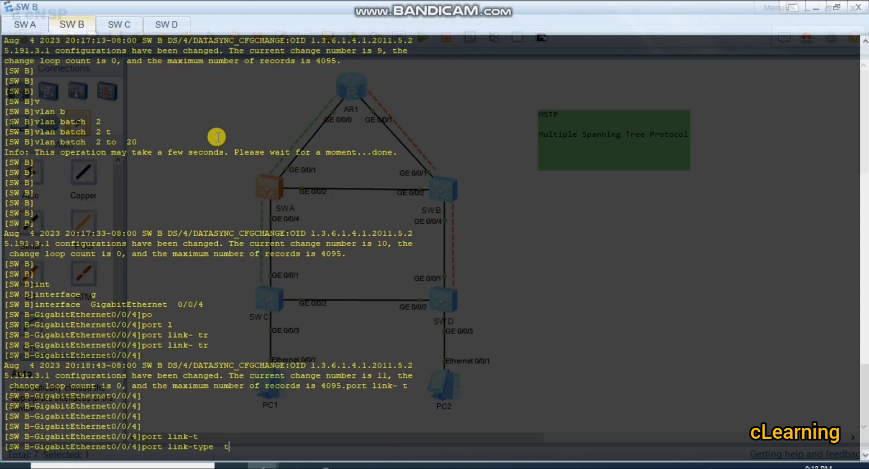
{"action": "key", "text": "Tab"}
{"action": "key", "text": "Return"}
{"action": "key", "text": "Return"}
Step: Allow VLANs 2 to 20 through the trunk on SW B's GigabitEthernet 0/0/4 and leave the interface view
{"action": "type", "text": "po"}
{"action": "key", "text": "Tab"}
{"action": "type", "text": "tra;"}
{"action": "key", "text": "Tab"}
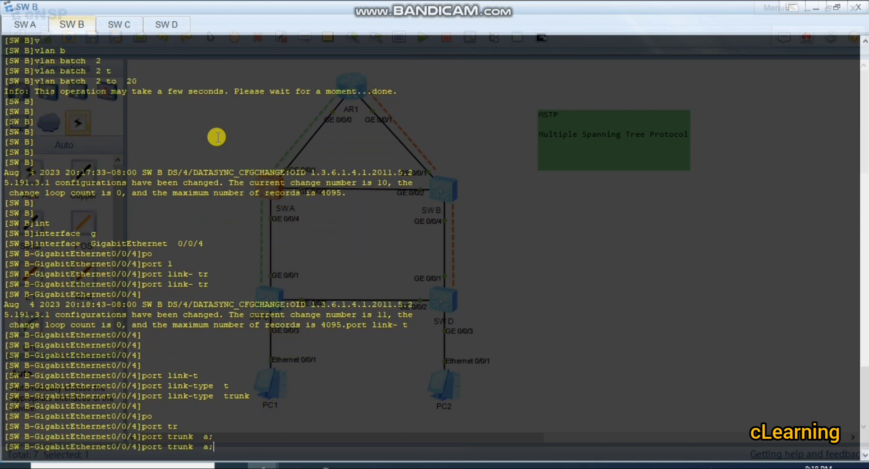
{"action": "key", "text": "BackSpace"}
{"action": "type", "text": "l"}
{"action": "key", "text": "Tab"}
{"action": "type", "text": "v"}
{"action": "key", "text": "Tab"}
{"action": "type", "text": "2 "}
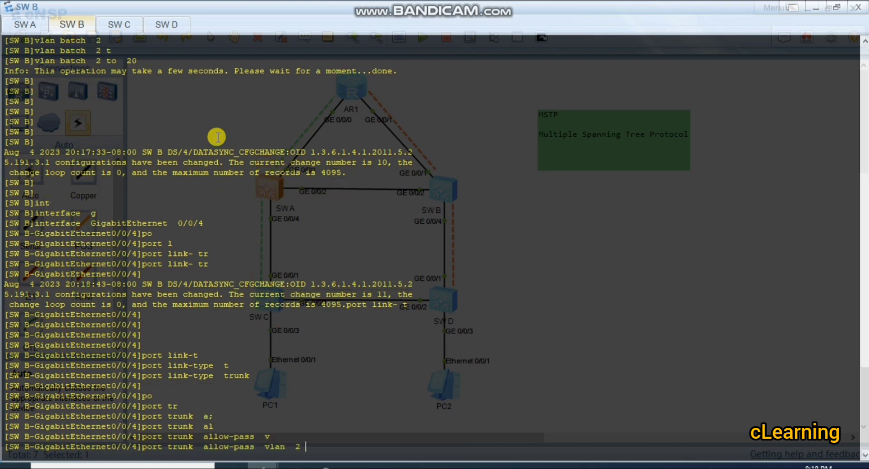
{"action": "type", "text": "t"}
{"action": "key", "text": "Tab"}
{"action": "type", "text": "0"}
{"action": "key", "text": "Return"}
{"action": "key", "text": "Return"}
{"action": "key", "text": "Return"}
{"action": "key", "text": "Return"}
{"action": "key", "text": "Return"}
{"action": "key", "text": "Return"}
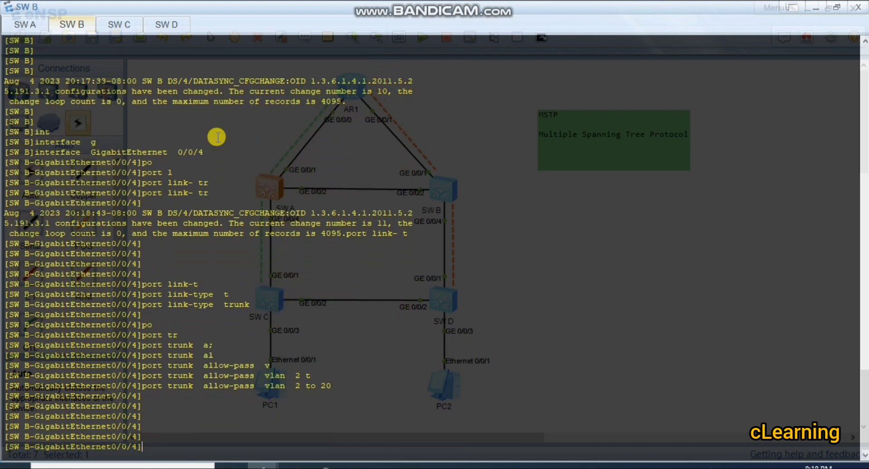
{"action": "type", "text": "q"}
{"action": "key", "text": "Return"}
{"action": "key", "text": "Return"}
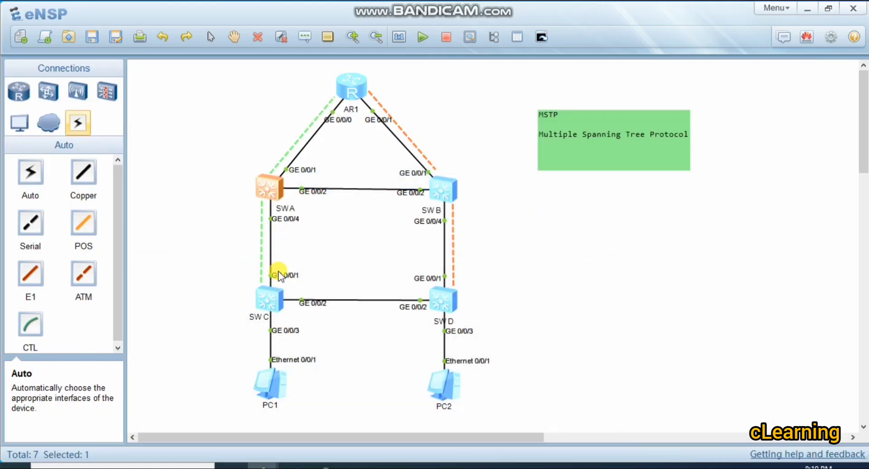
Step: Open the SW C console from the topology and enter the GigabitEthernet 0/0/1 interface view
{"action": "left_click", "coordinate": [274, 302]}
{"action": "double_click", "coordinate": [273, 302]}
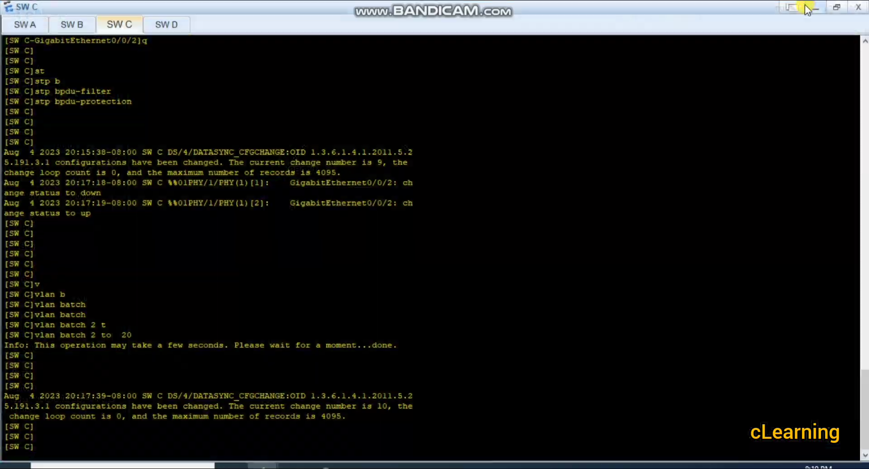
{"action": "left_click", "coordinate": [814, 7]}
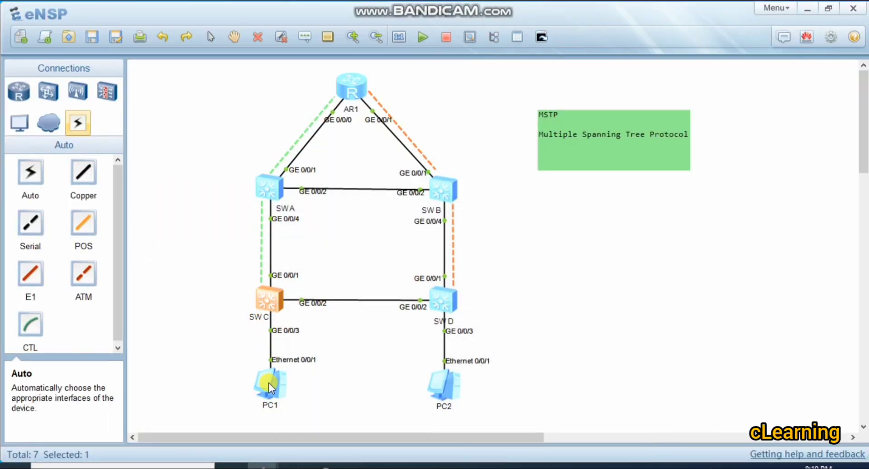
{"action": "double_click", "coordinate": [268, 297]}
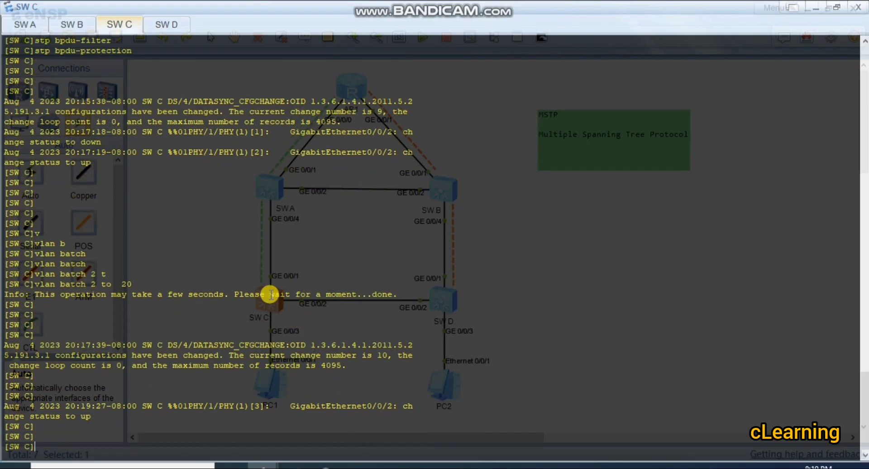
{"action": "type", "text": "int"}
{"action": "key", "text": "Tab"}
{"action": "type", "text": "g"}
{"action": "key", "text": "Tab"}
{"action": "type", "text": "0/0/"}
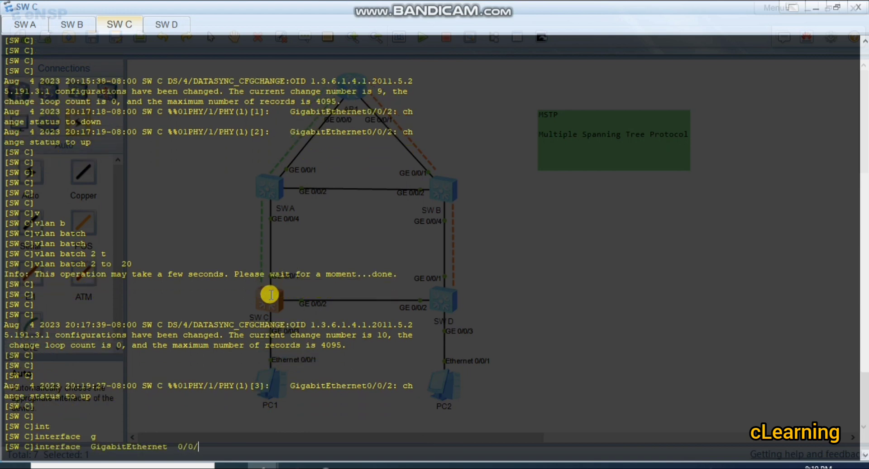
{"action": "type", "text": "1"}
{"action": "key", "text": "Return"}
{"action": "key", "text": "Return"}
{"action": "key", "text": "Return"}
{"action": "key", "text": "Return"}
{"action": "key", "text": "Return"}
{"action": "key", "text": "Return"}
{"action": "key", "text": "Return"}
{"action": "key", "text": "Return"}
{"action": "key", "text": "Return"}
{"action": "key", "text": "Return"}
{"action": "key", "text": "Return"}
{"action": "key", "text": "Return"}
{"action": "key", "text": "Return"}
{"action": "key", "text": "Return"}
{"action": "key", "text": "Return"}
{"action": "key", "text": "Return"}
{"action": "key", "text": "Return"}
{"action": "key", "text": "Return"}
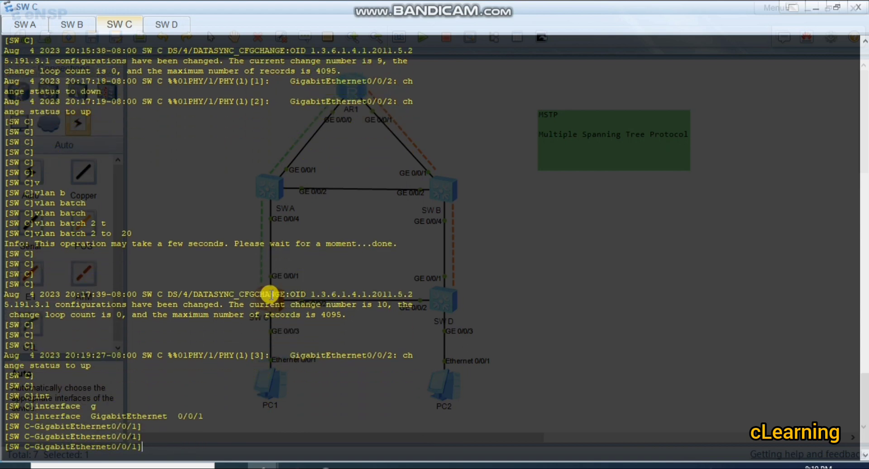
Step: Set the port link type of SW C's GigabitEthernet 0/0/1 to trunk
{"action": "type", "text": "po"}
{"action": "key", "text": "Tab"}
{"action": "type", "text": "l"}
{"action": "key", "text": "Tab"}
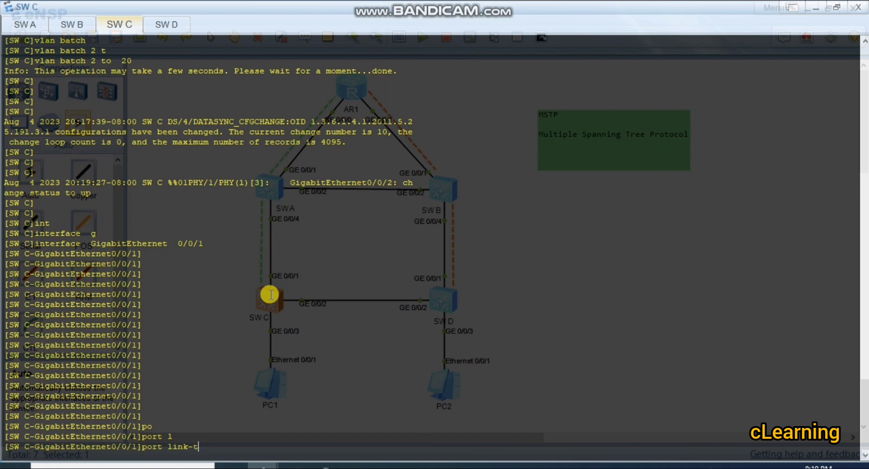
{"action": "key", "text": "Tab"}
{"action": "type", "text": "tr"}
{"action": "key", "text": "Tab"}
{"action": "key", "text": "Return"}
Step: Allow VLANs 2 to 20 through the trunk on SW C's GigabitEthernet 0/0/1
{"action": "type", "text": "po"}
{"action": "key", "text": "Tab"}
{"action": "type", "text": "tr"}
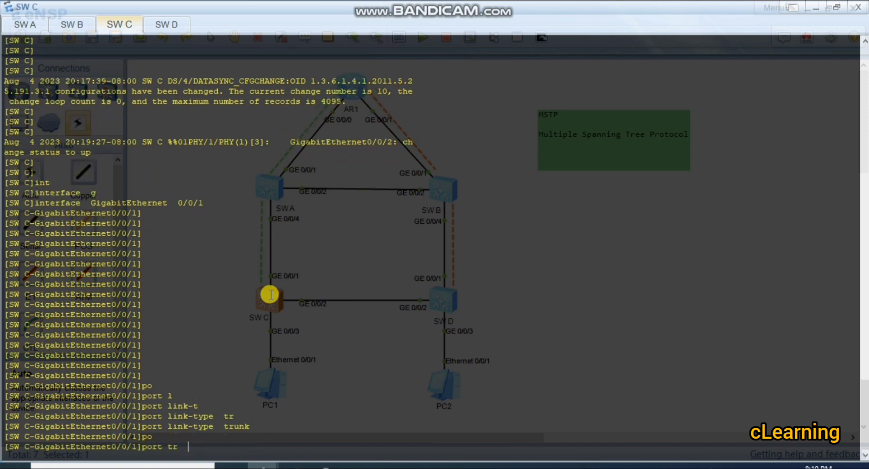
{"action": "key", "text": "Tab"}
{"action": "type", "text": "al"}
{"action": "key", "text": "Tab"}
{"action": "type", "text": "v"}
{"action": "key", "text": "Tab"}
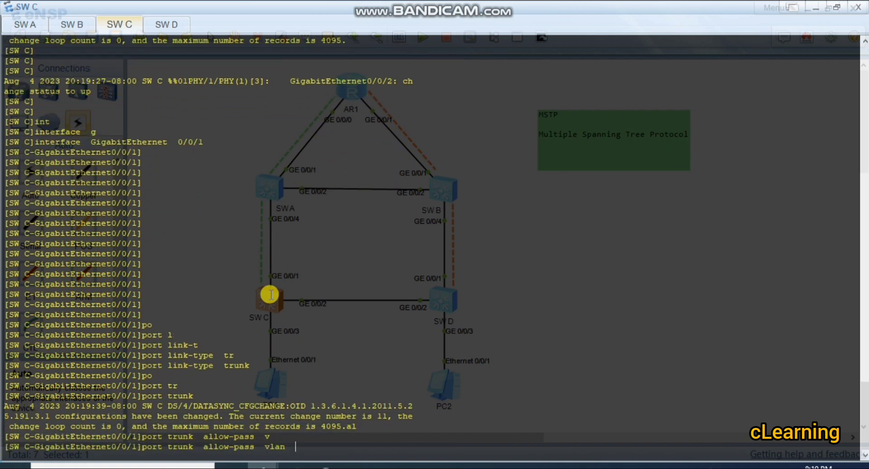
{"action": "type", "text": "2 t"}
{"action": "key", "text": "Tab"}
{"action": "type", "text": "20"}
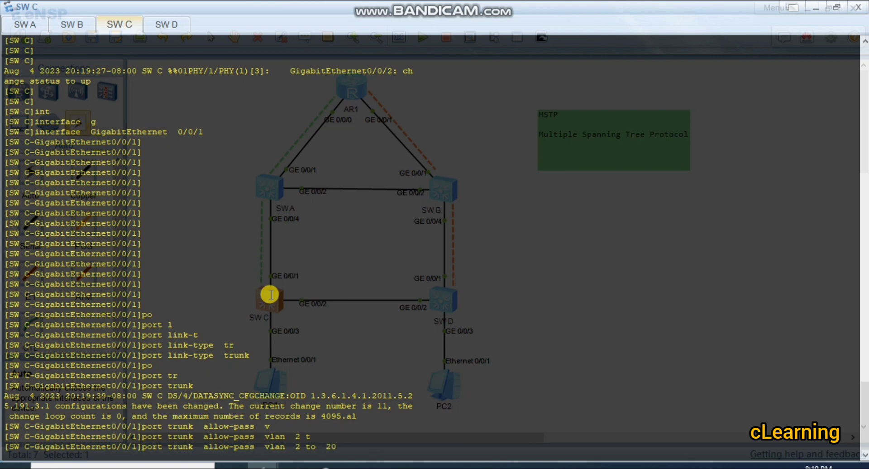
{"action": "key", "text": "Return"}
{"action": "key", "text": "Return"}
{"action": "key", "text": "Return"}
{"action": "key", "text": "Return"}
{"action": "key", "text": "Return"}
{"action": "key", "text": "Return"}
{"action": "key", "text": "Return"}
{"action": "key", "text": "Return"}
{"action": "key", "text": "Return"}
{"action": "key", "text": "Return"}
{"action": "key", "text": "Return"}
{"action": "key", "text": "Return"}
{"action": "key", "text": "Return"}
{"action": "key", "text": "Return"}
{"action": "key", "text": "Return"}
{"action": "key", "text": "Return"}
{"action": "key", "text": "Return"}
{"action": "key", "text": "Return"}
{"action": "key", "text": "Return"}
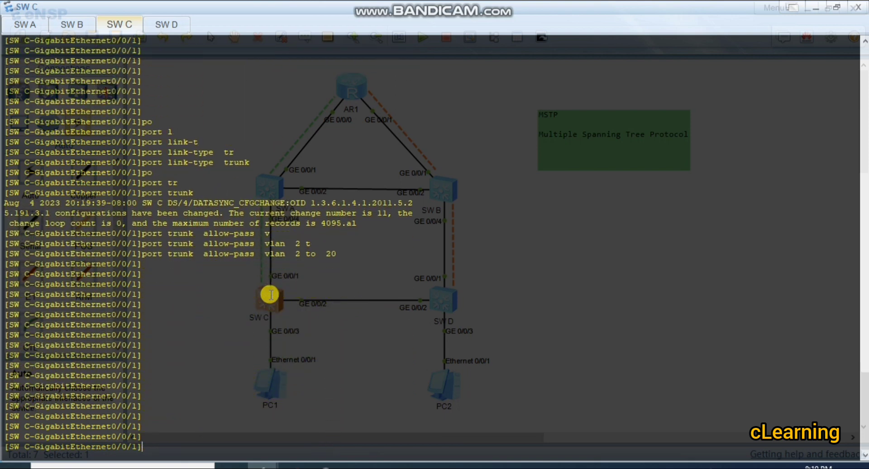
{"action": "key", "text": "Return"}
{"action": "key", "text": "Return"}
{"action": "key", "text": "Return"}
{"action": "key", "text": "Return"}
{"action": "key", "text": "Return"}
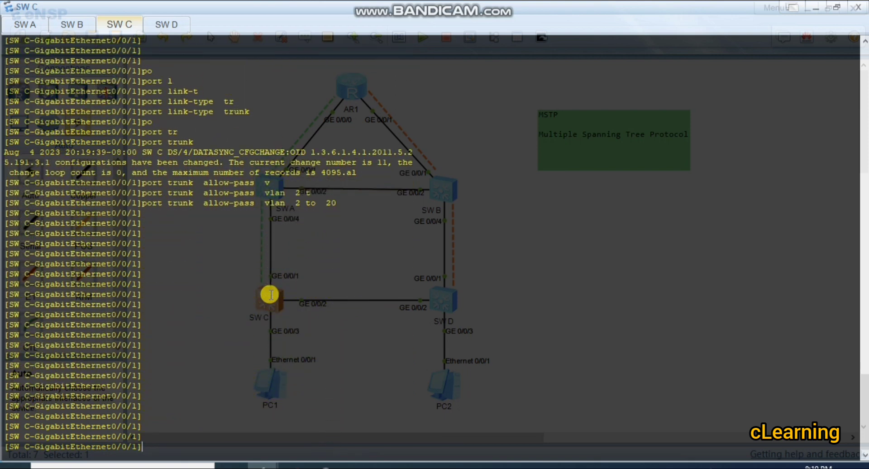
{"action": "key", "text": "Return"}
{"action": "key", "text": "Return"}
{"action": "key", "text": "Return"}
{"action": "key", "text": "Return"}
{"action": "key", "text": "Return"}
{"action": "key", "text": "Return"}
{"action": "key", "text": "Return"}
{"action": "key", "text": "Return"}
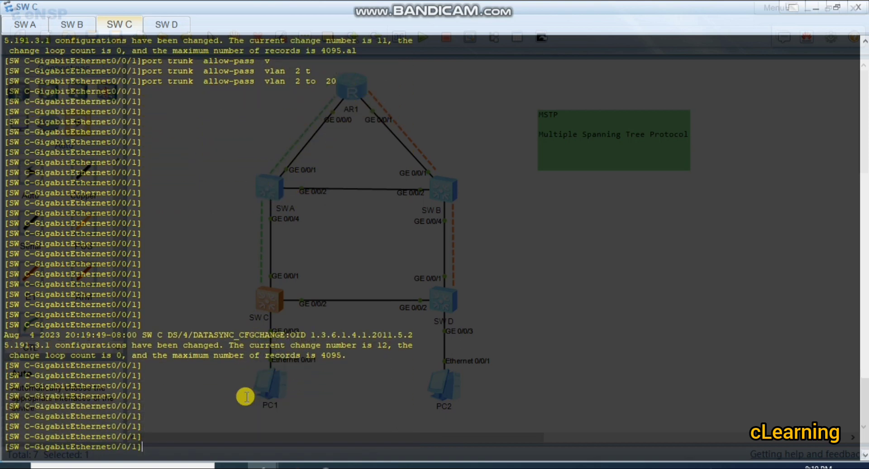
Step: Enter the GigabitEthernet 0/0/3 interface view on SW C
{"action": "key", "text": "Up"}
{"action": "key", "text": "Up"}
{"action": "key", "text": "Up"}
{"action": "key", "text": "Down"}
{"action": "key", "text": "BackSpace"}
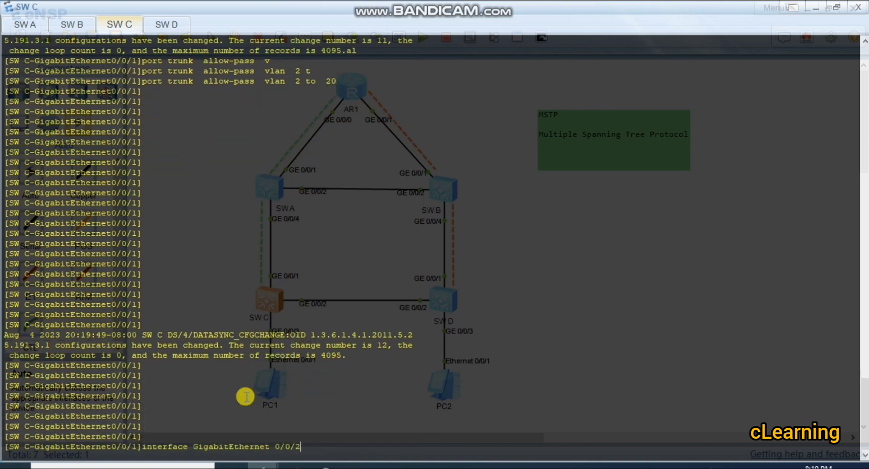
{"action": "type", "text": "3"}
{"action": "key", "text": "Return"}
{"action": "key", "text": "Return"}
{"action": "key", "text": "Return"}
{"action": "key", "text": "Return"}
Step: Set the port link type of SW C's GigabitEthernet 0/0/3 to access
{"action": "type", "text": "po"}
{"action": "key", "text": "Tab"}
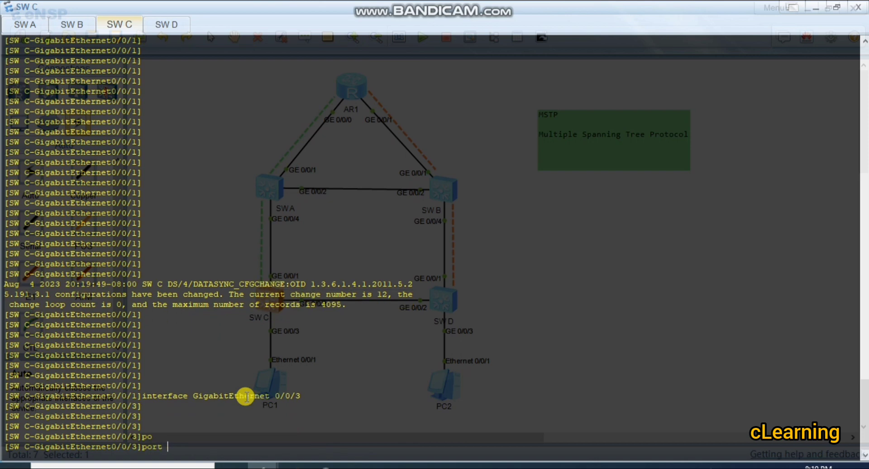
{"action": "type", "text": "li"}
{"action": "key", "text": "Tab"}
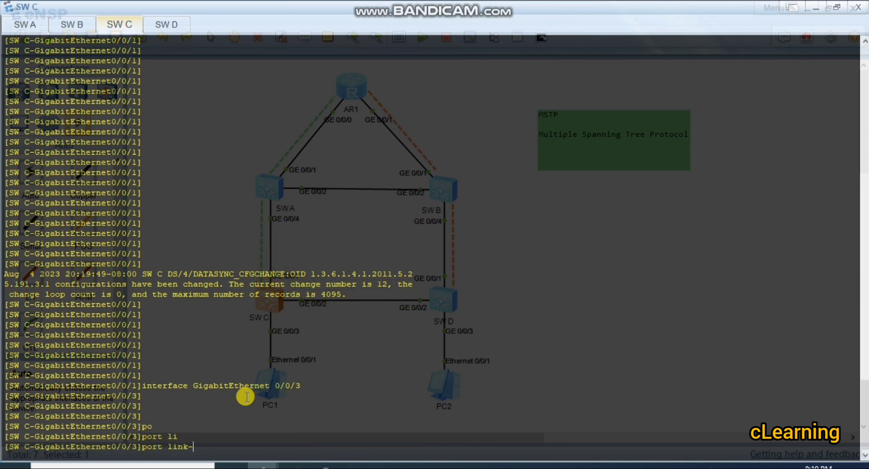
{"action": "type", "text": "t"}
{"action": "key", "text": "Tab"}
{"action": "type", "text": "a"}
{"action": "key", "text": "Tab"}
{"action": "key", "text": "Return"}
{"action": "key", "text": "Return"}
{"action": "key", "text": "Return"}
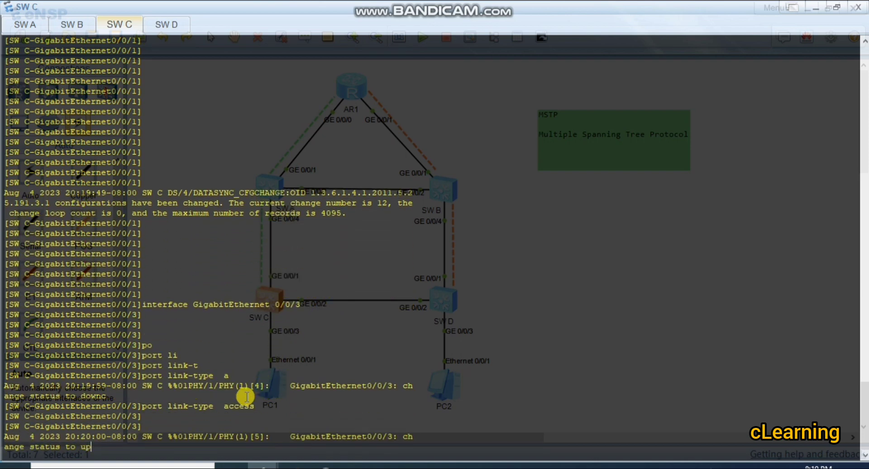
Step: Assign default VLAN 2 to SW C's GigabitEthernet 0/0/3 access port
{"action": "type", "text": "po"}
{"action": "key", "text": "Tab"}
{"action": "type", "text": "d"}
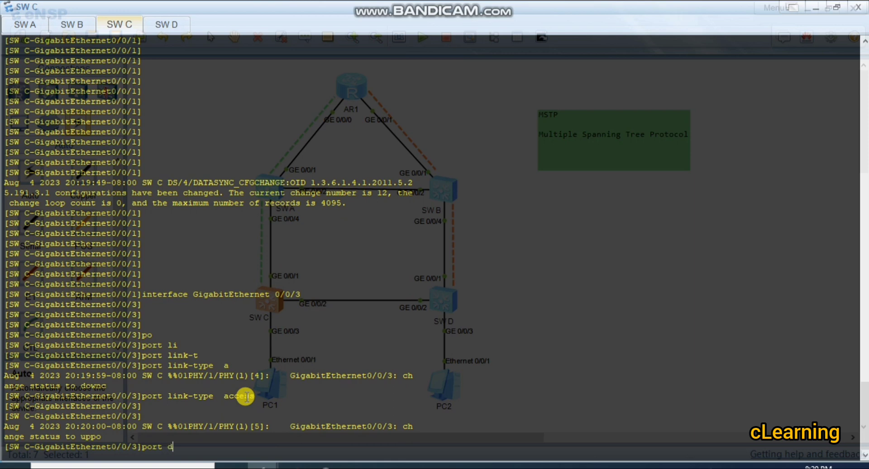
{"action": "type", "text": "e"}
{"action": "key", "text": "Tab"}
{"action": "type", "text": "v"}
{"action": "key", "text": "Tab"}
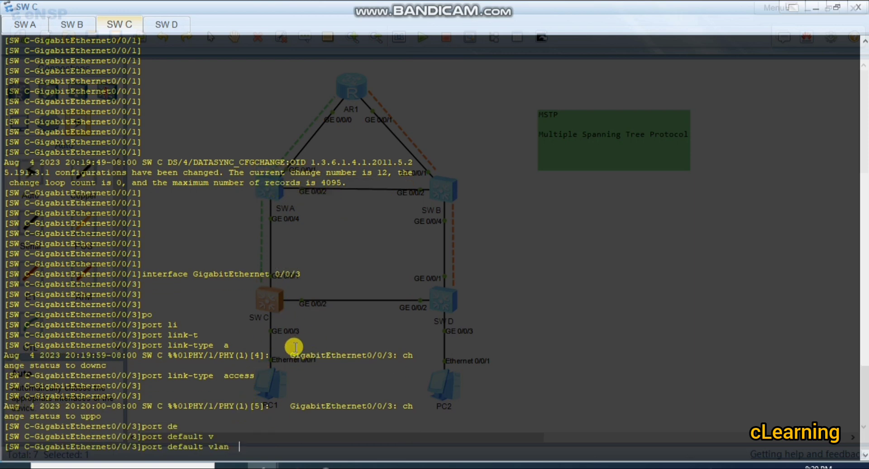
{"action": "type", "text": "2"}
{"action": "key", "text": "Return"}
{"action": "key", "text": "Return"}
{"action": "key", "text": "Return"}
{"action": "key", "text": "Return"}
{"action": "key", "text": "Return"}
{"action": "key", "text": "Return"}
{"action": "key", "text": "Return"}
{"action": "key", "text": "Return"}
{"action": "key", "text": "Return"}
{"action": "key", "text": "Return"}
{"action": "key", "text": "Return"}
{"action": "key", "text": "Return"}
{"action": "key", "text": "Return"}
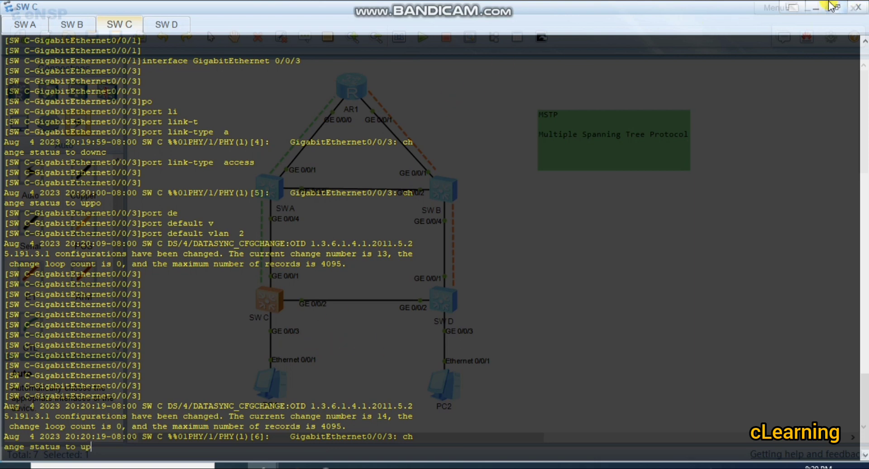
Step: Close the SW C console, open SW D's console from the topology and enter its GigabitEthernet 0/0/1 interface view
{"action": "left_click", "coordinate": [854, 8]}
{"action": "left_click", "coordinate": [444, 297]}
{"action": "double_click", "coordinate": [443, 296]}
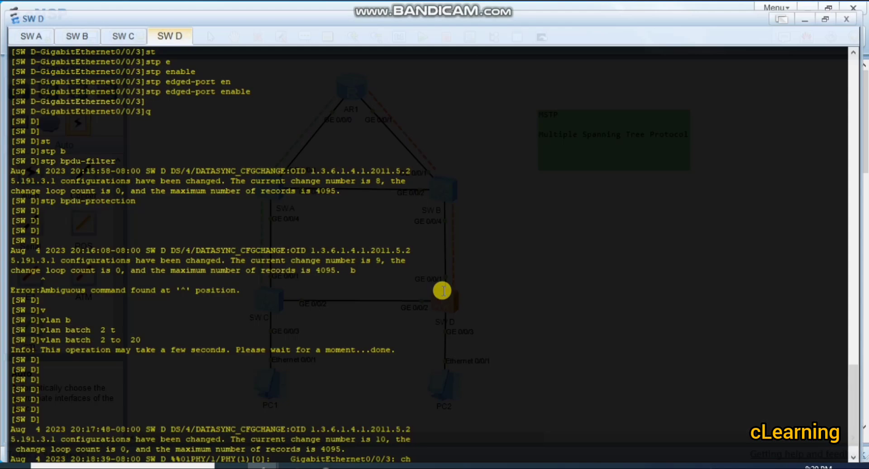
{"action": "key", "text": "Return"}
{"action": "key", "text": "Return"}
{"action": "key", "text": "Return"}
{"action": "type", "text": "int"}
{"action": "key", "text": "Tab"}
{"action": "type", "text": "g"}
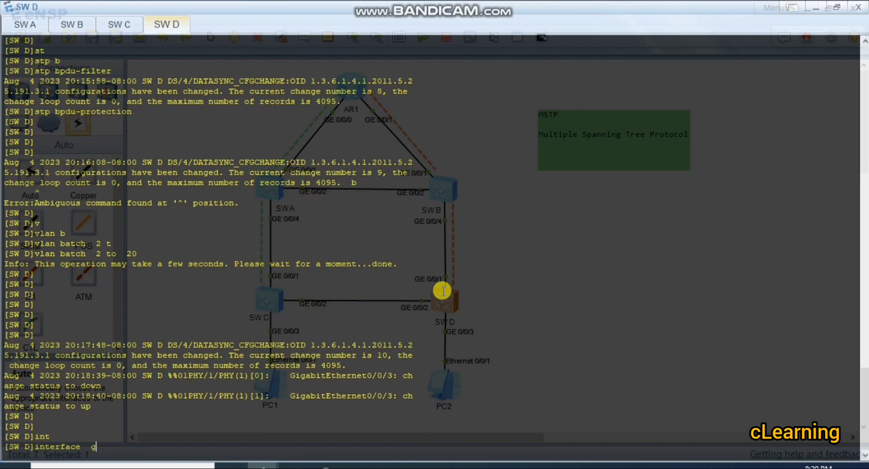
{"action": "key", "text": "Tab"}
{"action": "type", "text": "0/0/1"}
{"action": "key", "text": "Return"}
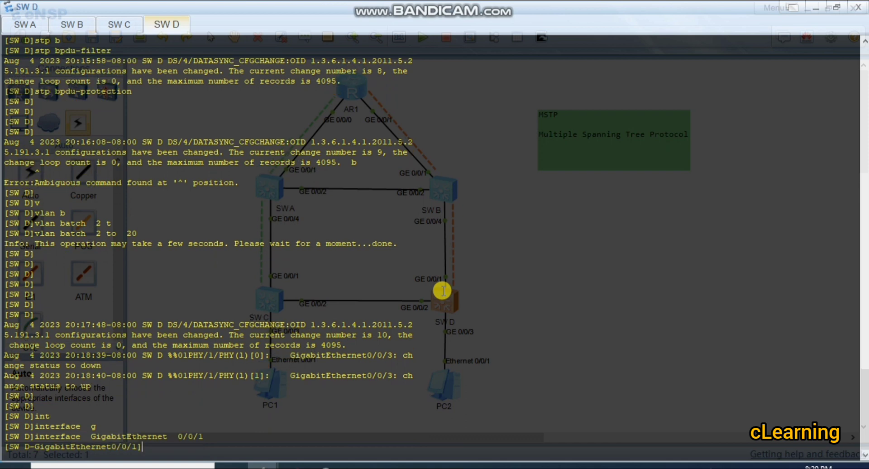
Step: Set the port link type of SW D's GigabitEthernet 0/0/1 to trunk
{"action": "type", "text": "po"}
{"action": "key", "text": "Tab"}
{"action": "type", "text": "li"}
{"action": "key", "text": "Tab"}
{"action": "type", "text": "t"}
{"action": "key", "text": "Tab"}
{"action": "type", "text": "tr"}
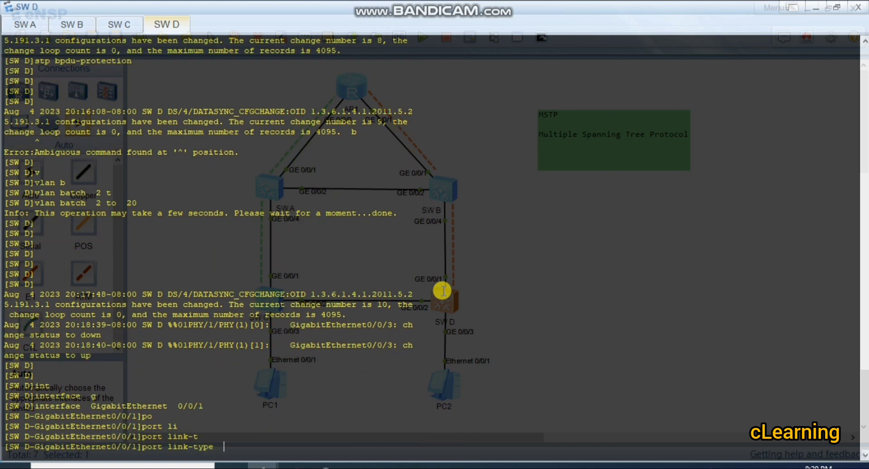
{"action": "key", "text": "Tab"}
{"action": "key", "text": "Return"}
Step: Allow VLANs 2 to 20 through the trunk on SW D's GigabitEthernet 0/0/1
{"action": "type", "text": "po"}
{"action": "key", "text": "Tab"}
{"action": "type", "text": "tr"}
{"action": "key", "text": "Tab"}
{"action": "type", "text": "al"}
{"action": "key", "text": "Tab"}
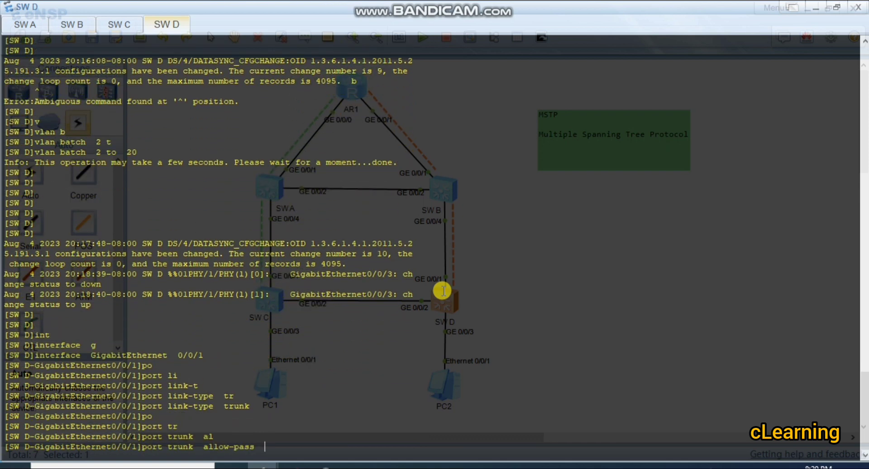
{"action": "type", "text": "v"}
{"action": "key", "text": "Tab"}
{"action": "type", "text": "2 t"}
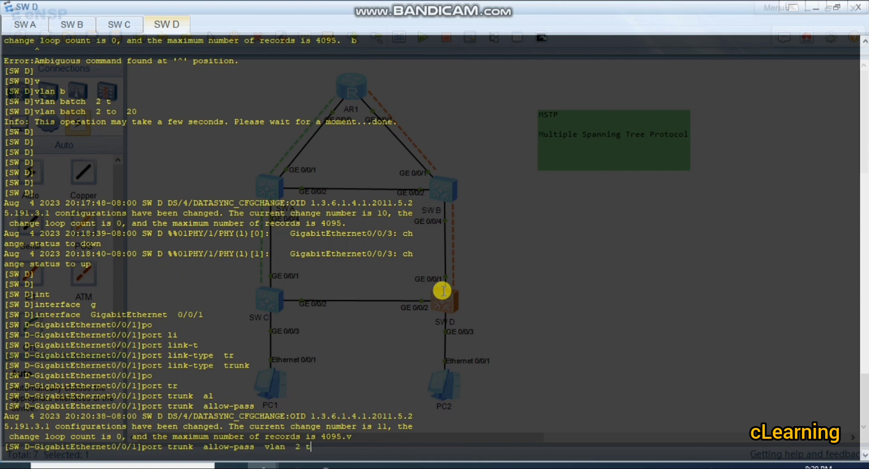
{"action": "key", "text": "Tab"}
{"action": "type", "text": "20"}
{"action": "key", "text": "Return"}
{"action": "key", "text": "Return"}
{"action": "key", "text": "Return"}
{"action": "key", "text": "Return"}
{"action": "key", "text": "Return"}
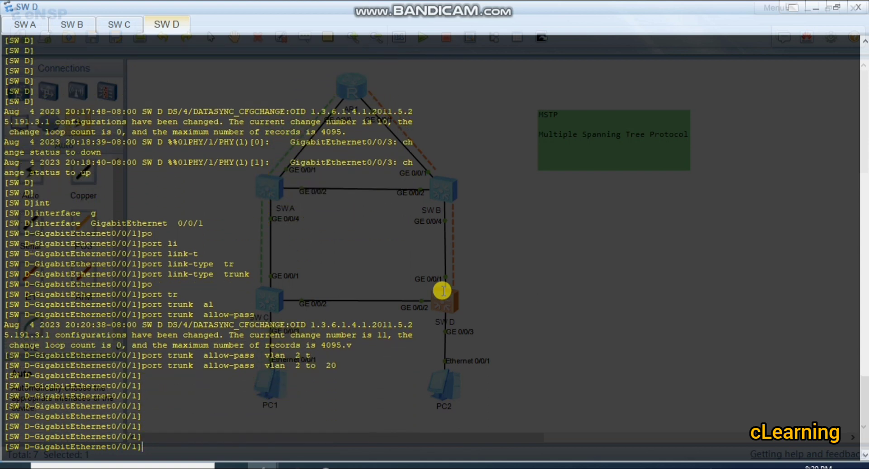
Step: Enter SW D's GigabitEthernet 0/0/3 interface view and set its port link type to access
{"action": "type", "text": "interface GigabitEthernet 0/0/1"}
{"action": "key", "text": "Return"}
{"action": "key", "text": "Return"}
{"action": "type", "text": "po"}
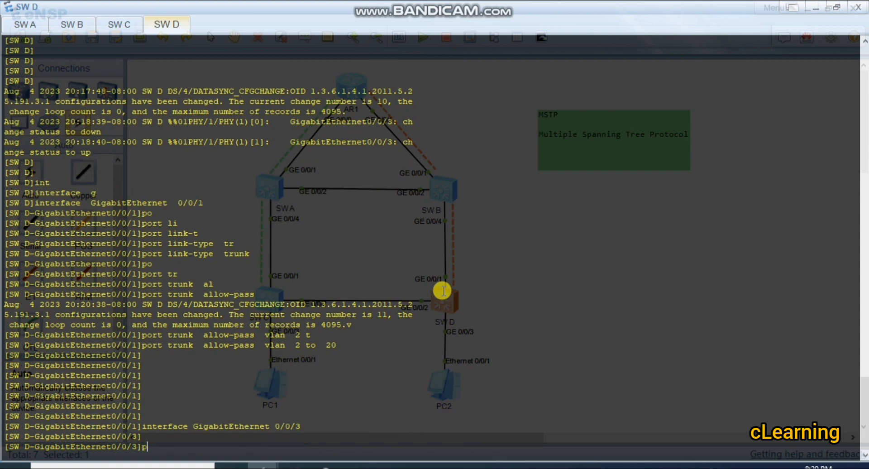
{"action": "key", "text": "Tab"}
{"action": "type", "text": "li"}
{"action": "key", "text": "Tab"}
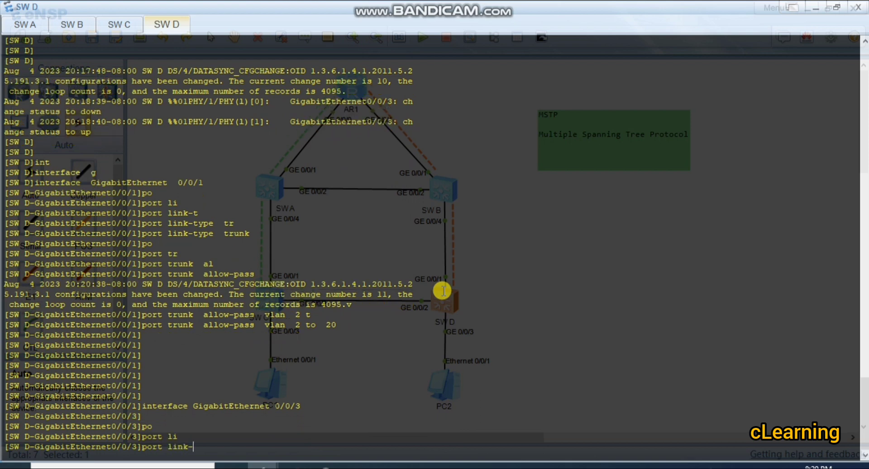
{"action": "type", "text": "type ac"}
{"action": "key", "text": "Tab"}
{"action": "key", "text": "Return"}
{"action": "key", "text": "Return"}
{"action": "key", "text": "Return"}
Step: Assign default VLAN 11 to SW D's GigabitEthernet 0/0/3 and leave the interface view
{"action": "type", "text": "po"}
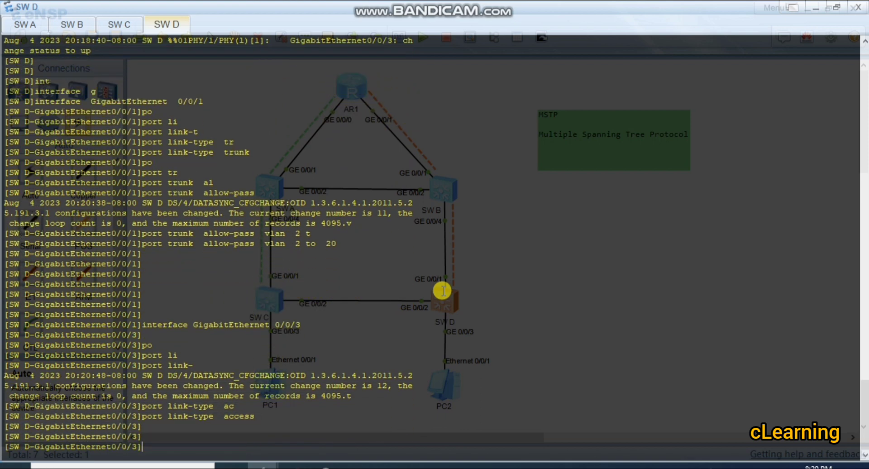
{"action": "key", "text": "Tab"}
{"action": "type", "text": "de"}
{"action": "key", "text": "Tab"}
{"action": "type", "text": "v"}
{"action": "key", "text": "Tab"}
{"action": "type", "text": "1"}
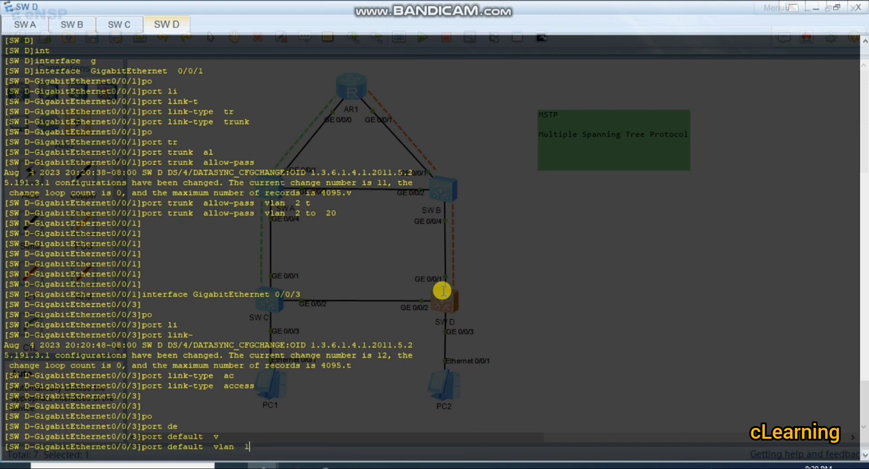
{"action": "type", "text": "1"}
{"action": "key", "text": "Return"}
{"action": "key", "text": "Return"}
{"action": "key", "text": "Return"}
{"action": "key", "text": "Return"}
{"action": "type", "text": "q"}
{"action": "key", "text": "Return"}
{"action": "key", "text": "Return"}
{"action": "key", "text": "Return"}
{"action": "key", "text": "Return"}
{"action": "key", "text": "Return"}
Step: Display the full STP information on SW D and examine its CIST global section
{"action": "type", "text": "dis"}
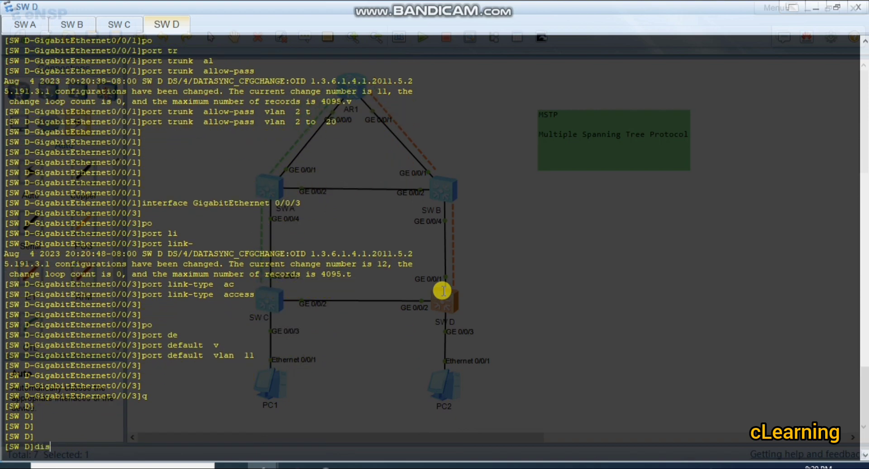
{"action": "key", "text": "Tab"}
{"action": "type", "text": "st"}
{"action": "key", "text": "Tab"}
{"action": "key", "text": "Return"}
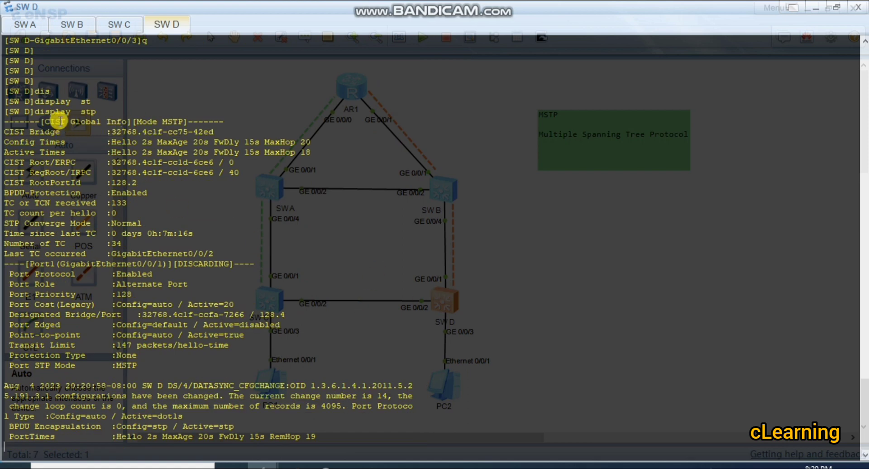
{"action": "left_click_drag", "start_coordinate": [50, 121], "coordinate": [2, 132]}
{"action": "left_click", "coordinate": [103, 163]}
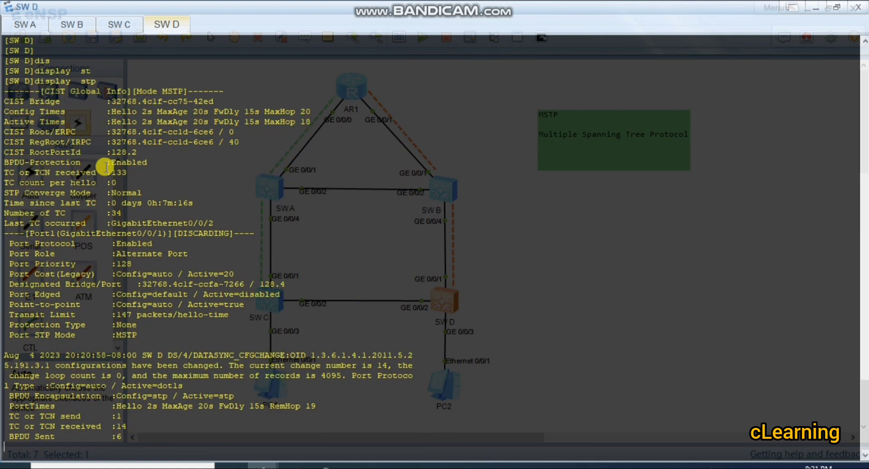
{"action": "type", "text": "dis"}
{"action": "key", "text": "Tab"}
{"action": "type", "text": "m"}
{"action": "key", "text": "Tab"}
{"action": "key", "text": "Tab"}
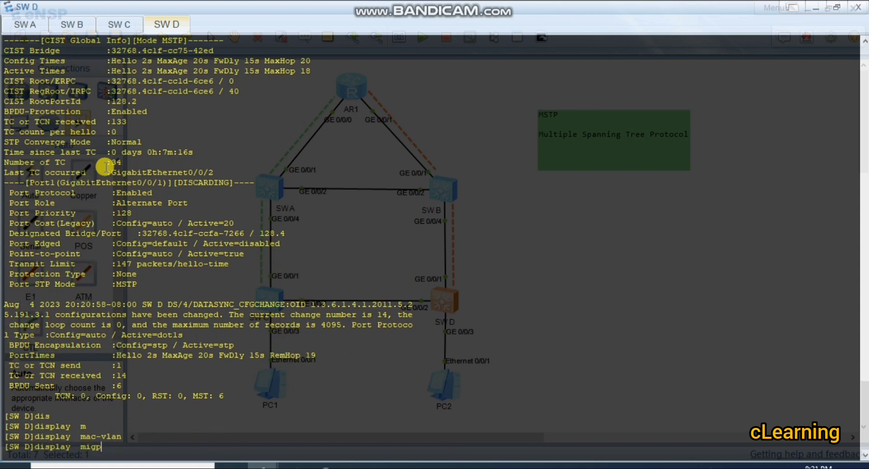
{"action": "key", "text": "Tab"}
{"action": "key", "text": "Tab"}
{"action": "key", "text": "Tab"}
{"action": "key", "text": "Tab"}
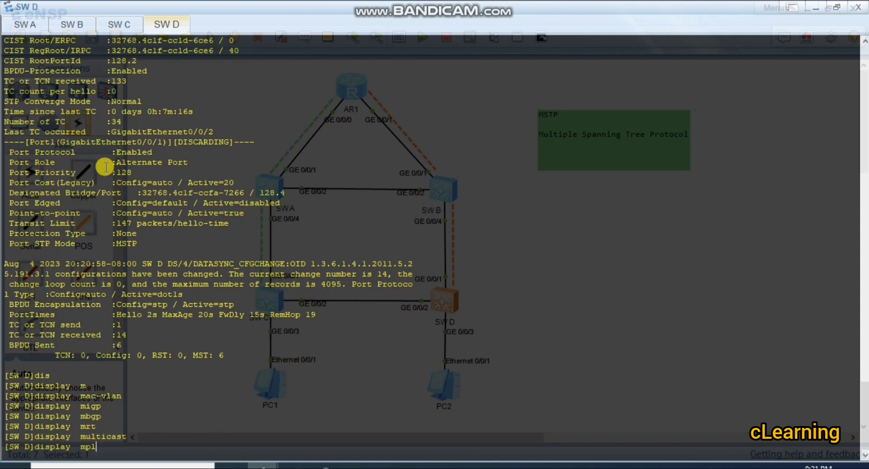
{"action": "key", "text": "BackSpace"}
{"action": "type", "text": "s"}
{"action": "key", "text": "Tab"}
{"action": "key", "text": "Tab"}
{"action": "key", "text": "Tab"}
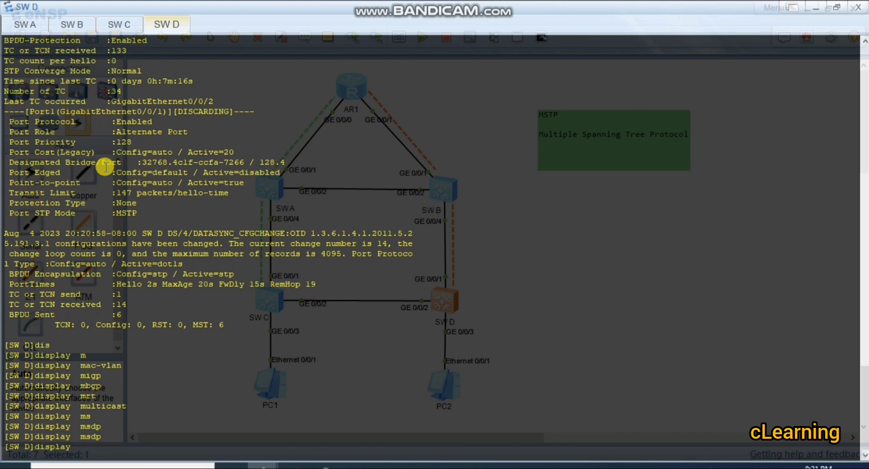
Step: Display the brief STP port summary on SW D and highlight the MSTID 0 entry for GigabitEthernet 0/0/3
{"action": "type", "text": "st"}
{"action": "key", "text": "Tab"}
{"action": "type", "text": "b"}
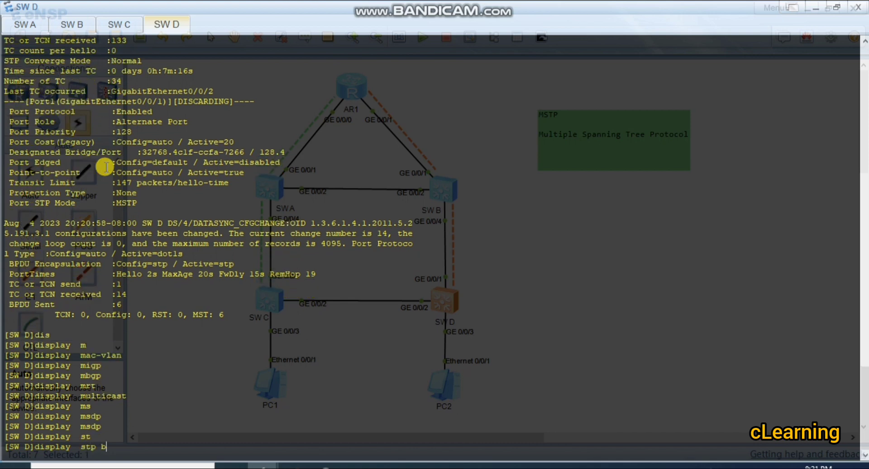
{"action": "type", "text": "r"}
{"action": "key", "text": "Tab"}
{"action": "key", "text": "Return"}
{"action": "key", "text": "Return"}
{"action": "key", "text": "Return"}
{"action": "key", "text": "Return"}
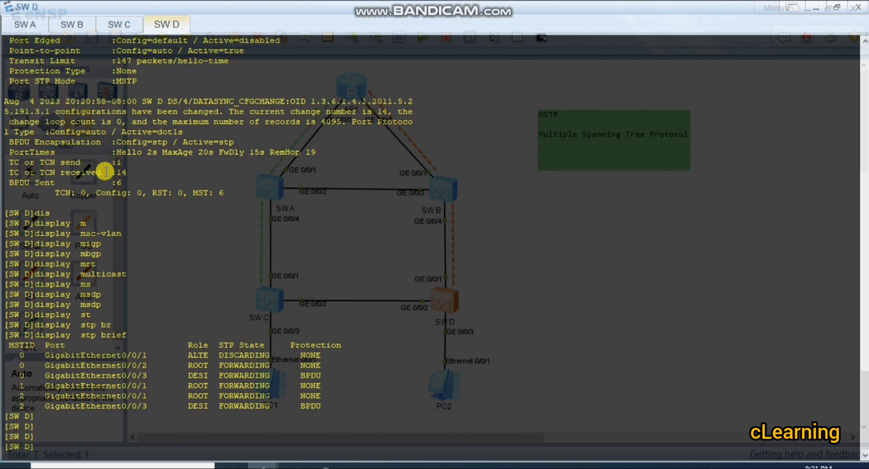
{"action": "left_click_drag", "start_coordinate": [325, 375], "coordinate": [2, 371]}
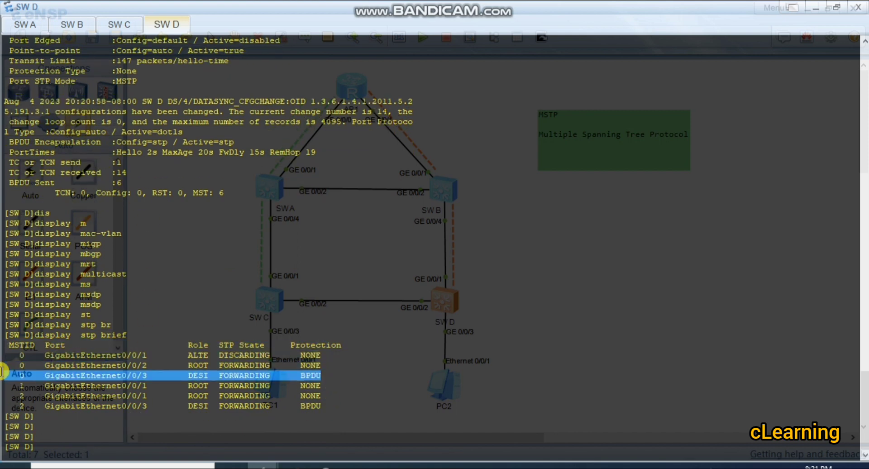
{"action": "key", "text": "Return"}
{"action": "key", "text": "Return"}
{"action": "key", "text": "Return"}
{"action": "key", "text": "Return"}
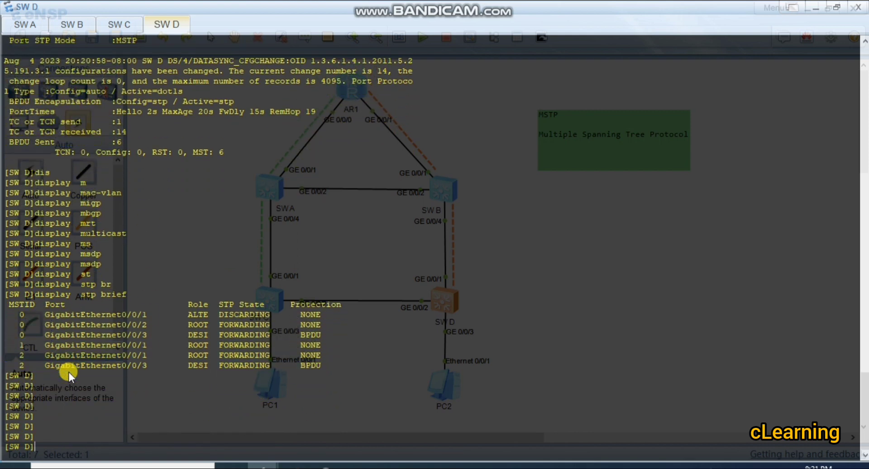
Step: Display the STP information for instance 1 on SW D, checking the allowed instance identifiers beforehand
{"action": "type", "text": "dis"}
{"action": "key", "text": "Tab"}
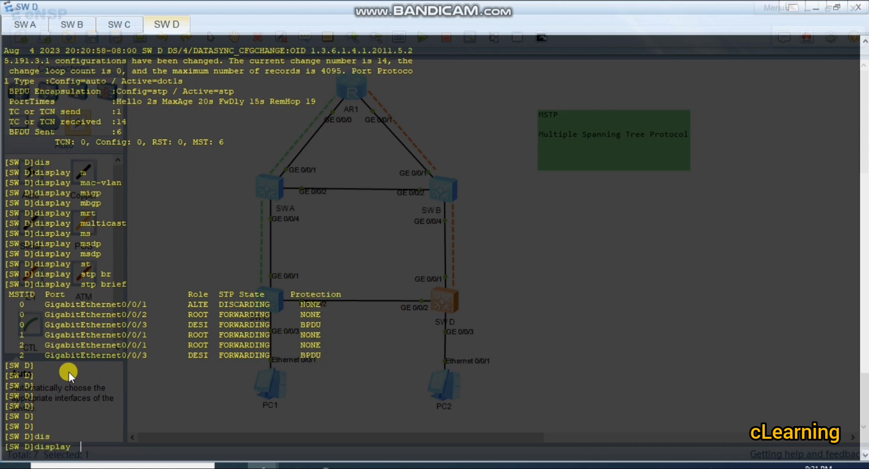
{"action": "type", "text": "st"}
{"action": "key", "text": "Tab"}
{"action": "type", "text": "in"}
{"action": "key", "text": "Tab"}
{"action": "key", "text": "Tab"}
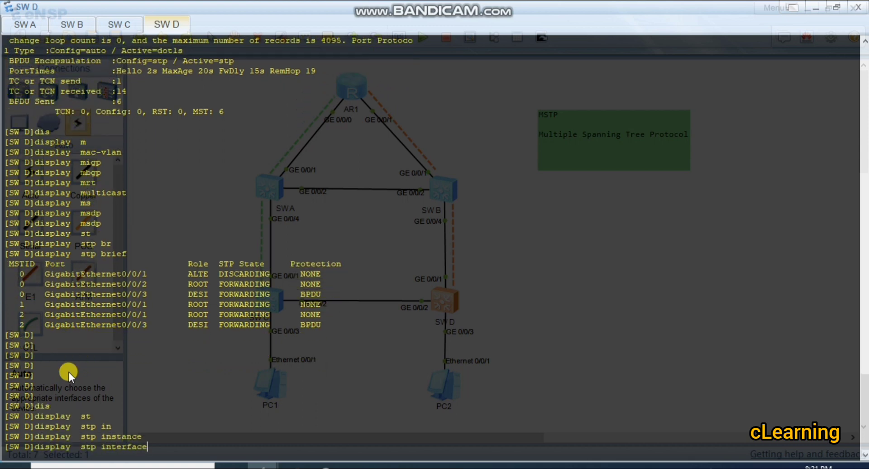
{"action": "key", "text": "Tab"}
{"action": "type", "text": "?"}
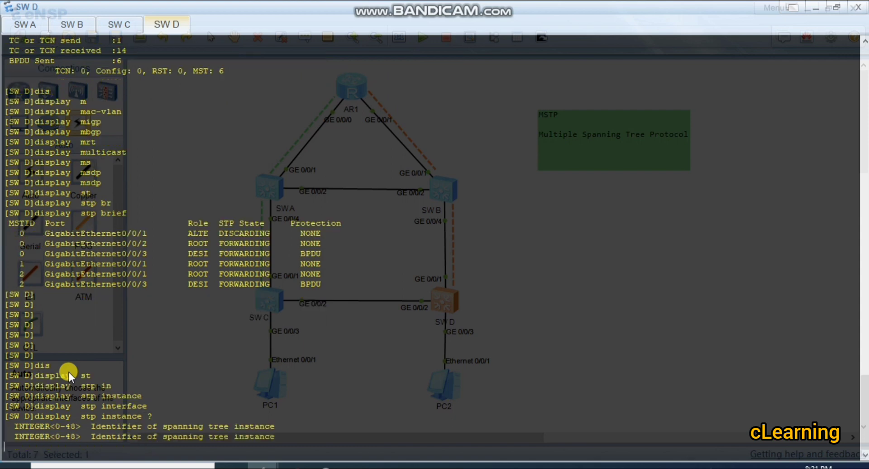
{"action": "type", "text": "1"}
{"action": "key", "text": "Return"}
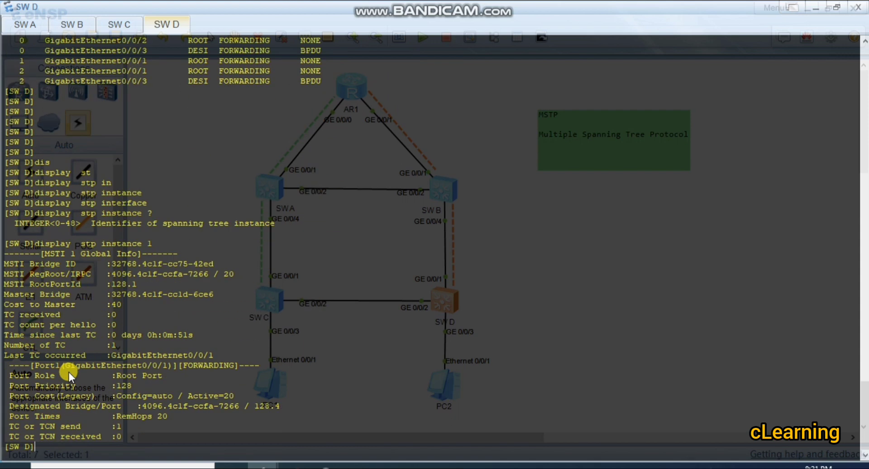
Step: Examine the MSTI 1 global information on SW D and highlight the GigabitEthernet 0/0/1 port heading
{"action": "left_click_drag", "start_coordinate": [7, 261], "coordinate": [207, 412]}
{"action": "key", "text": "Return"}
{"action": "key", "text": "Return"}
{"action": "key", "text": "Return"}
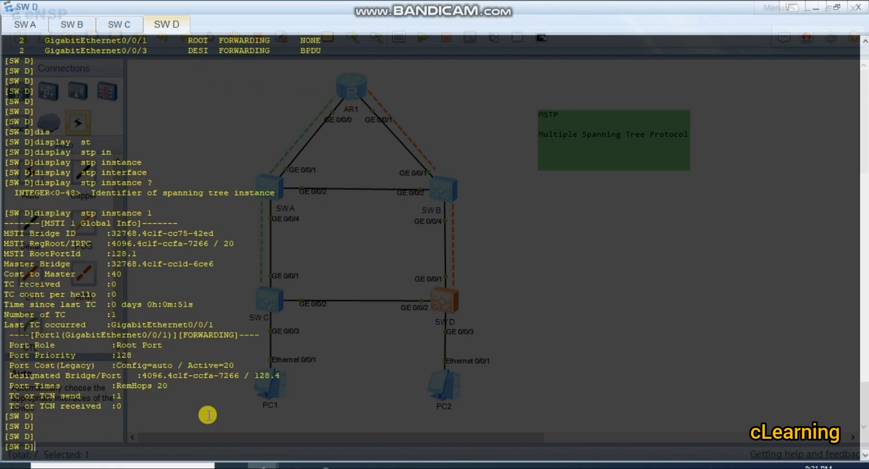
{"action": "left_click_drag", "start_coordinate": [217, 324], "coordinate": [287, 334]}
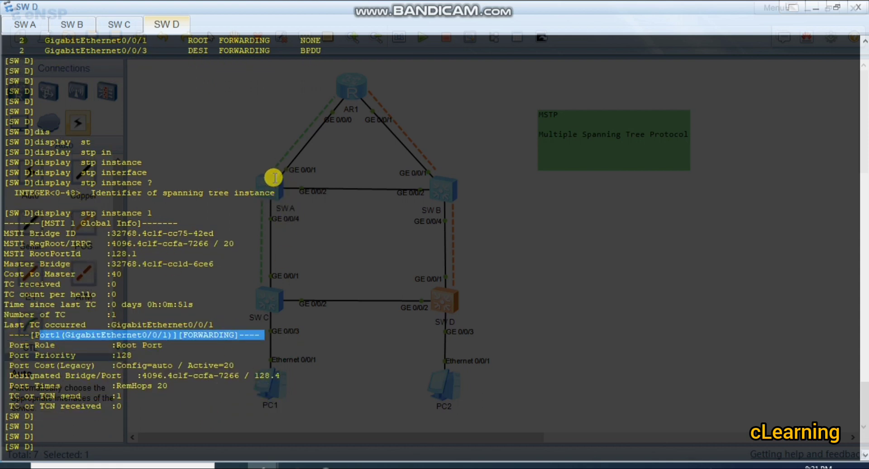
{"action": "left_click", "coordinate": [447, 290]}
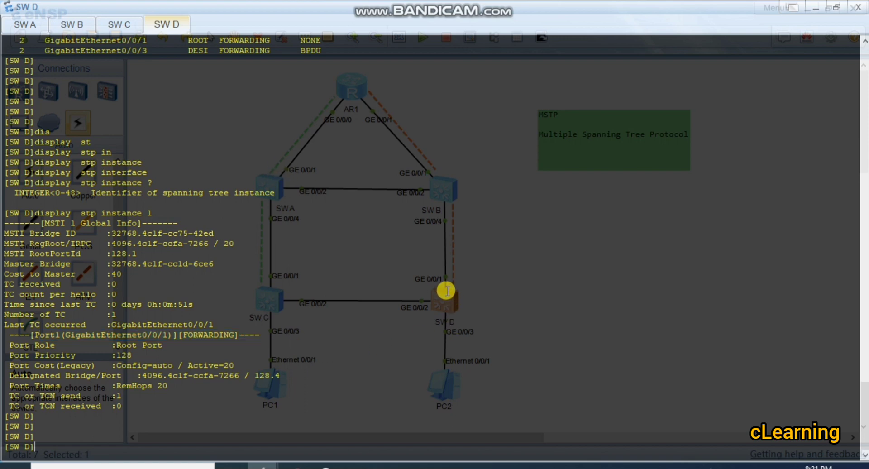
{"action": "key", "text": "Return"}
{"action": "key", "text": "Return"}
{"action": "key", "text": "Return"}
{"action": "key", "text": "Return"}
{"action": "key", "text": "Return"}
{"action": "key", "text": "Return"}
{"action": "key", "text": "Return"}
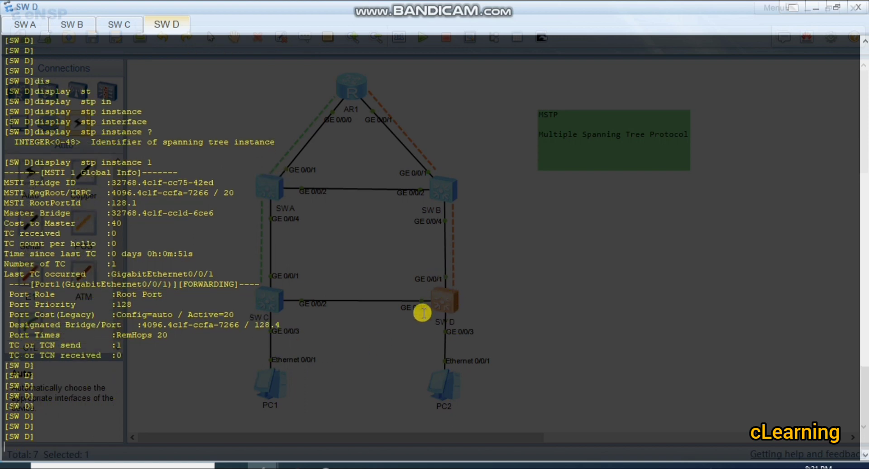
Step: Return from the SW D console to the topology and view PC1's basic configuration, closing its window after the check
{"action": "left_click", "coordinate": [821, 9]}
{"action": "double_click", "coordinate": [282, 371]}
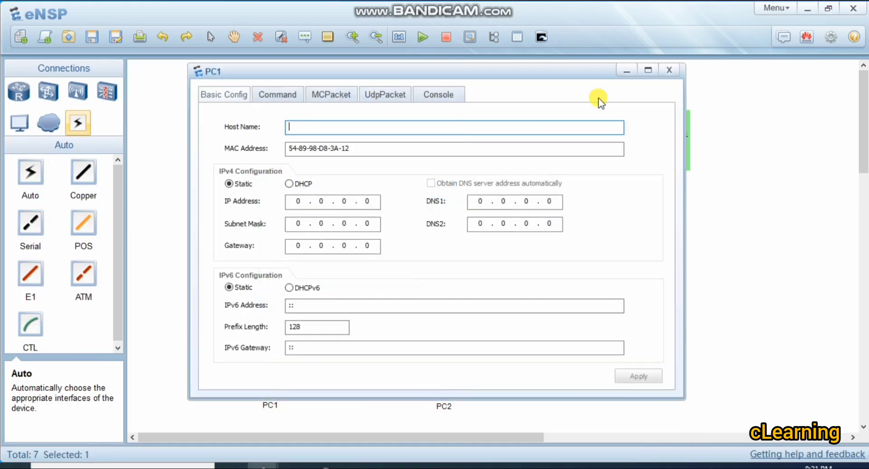
{"action": "left_click", "coordinate": [668, 71]}
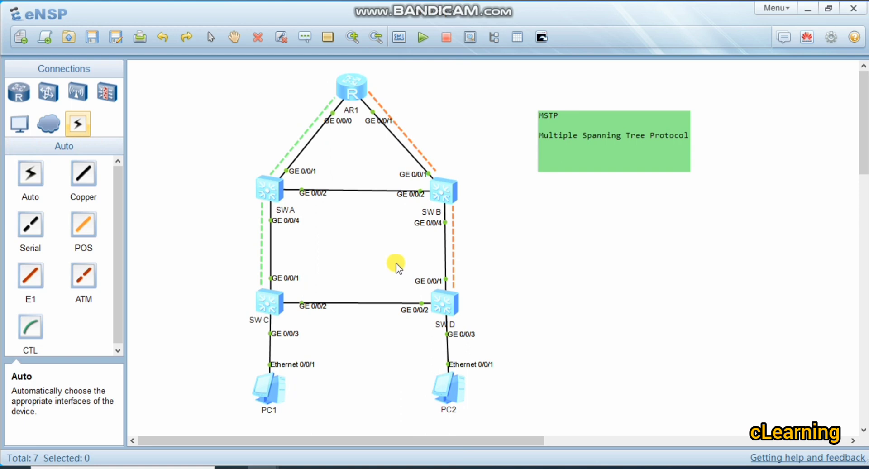
{"action": "left_click_drag", "start_coordinate": [353, 98], "coordinate": [353, 96]}
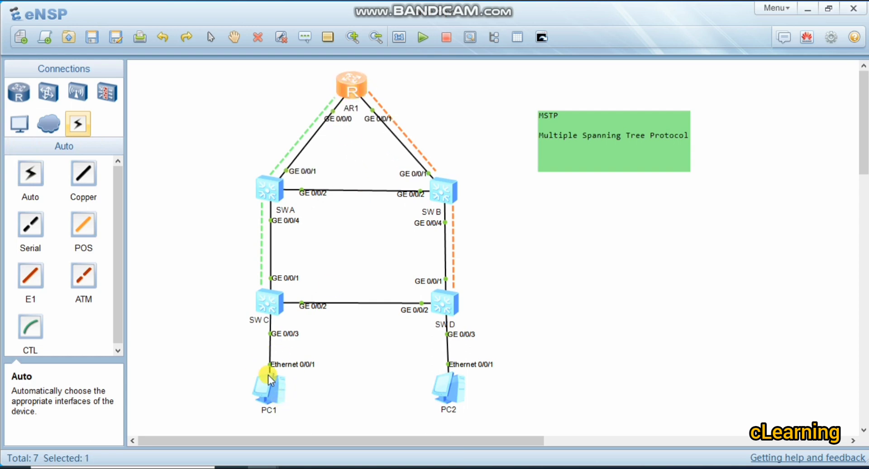